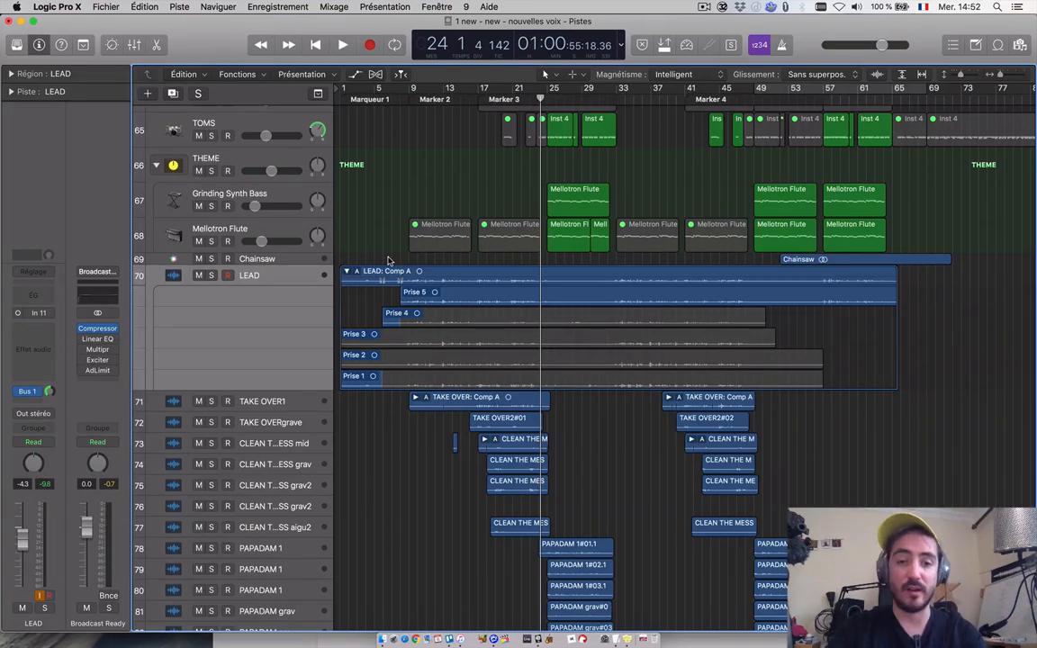
Step: Open the Enregistrement preferences and move the preferences window clear of the LEAD takes
{"action": "left_click_drag", "start_coordinate": [795, 378], "coordinate": [795, 386]}
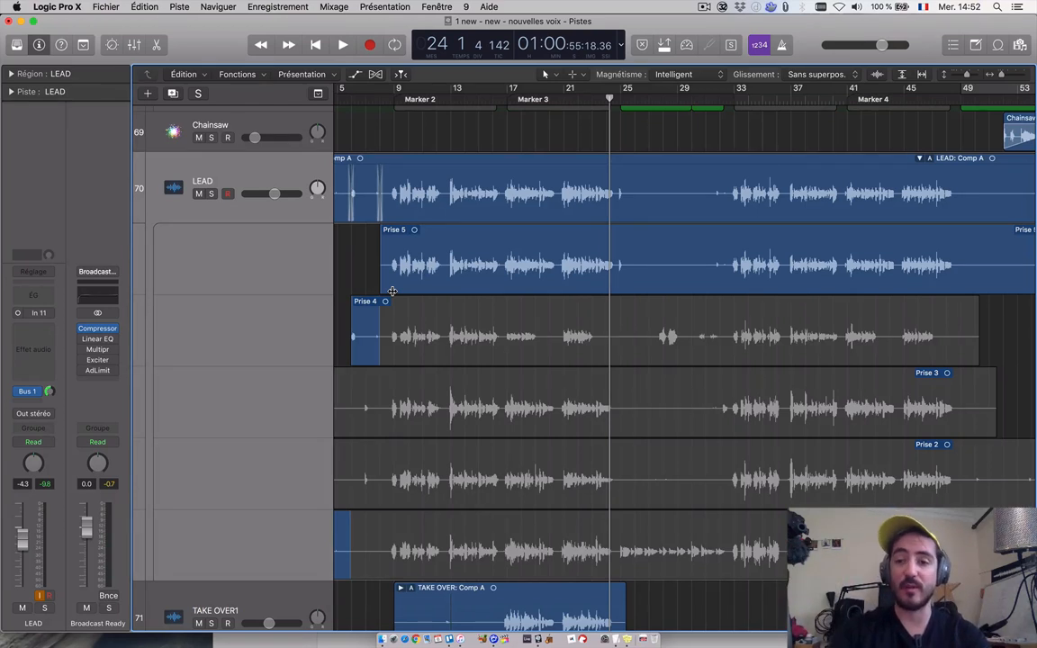
{"action": "scroll", "coordinate": [392, 291], "scroll_direction": "left", "scroll_amount": 3}
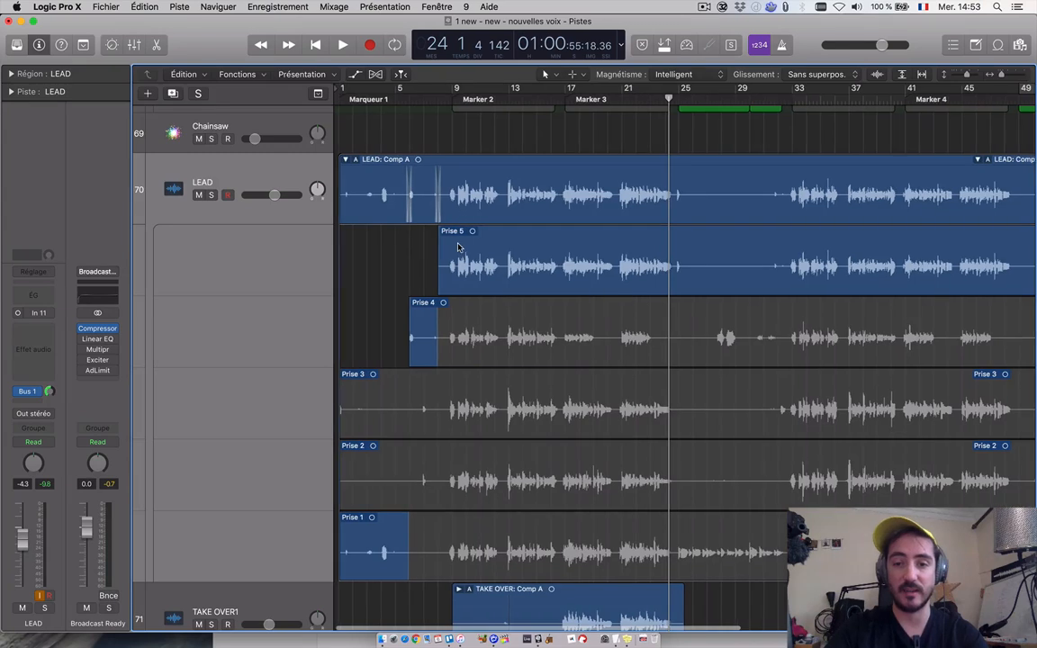
{"action": "scroll", "coordinate": [464, 246], "scroll_direction": "down", "scroll_amount": 8}
{"action": "scroll", "coordinate": [482, 245], "scroll_direction": "up", "scroll_amount": 7}
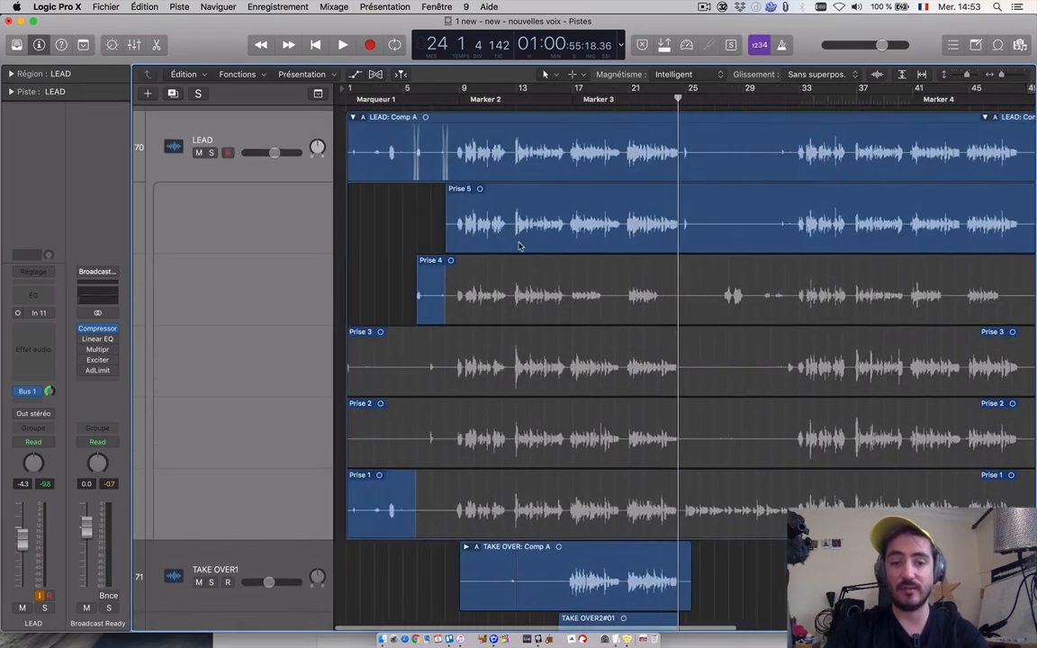
{"action": "key", "text": "super+comma"}
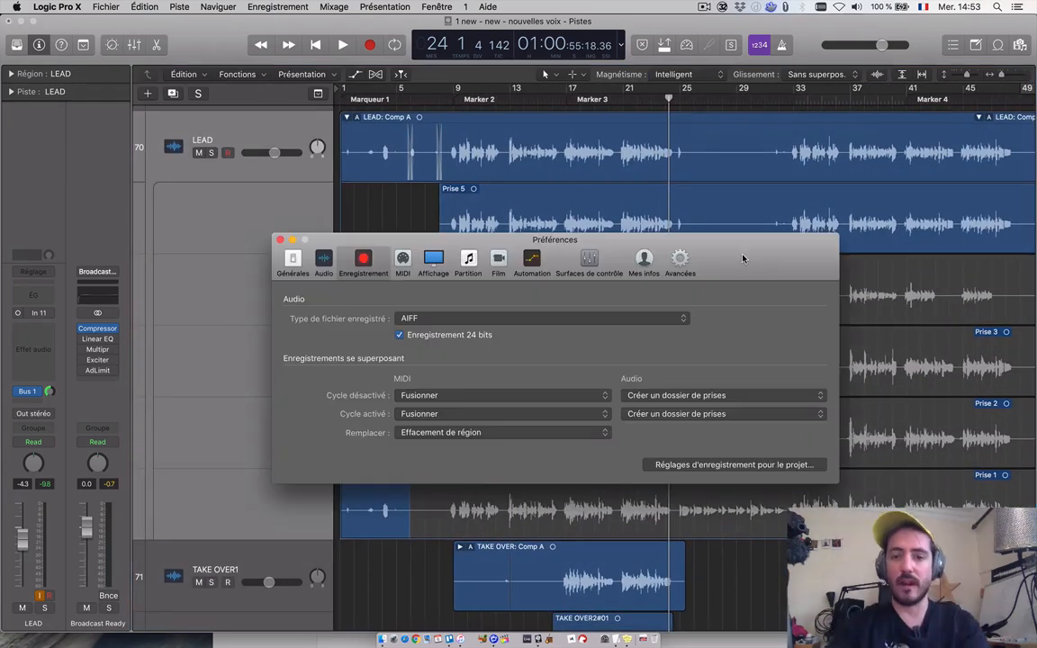
{"action": "left_click", "coordinate": [63, 6]}
{"action": "mouse_move", "coordinate": [85, 43]}
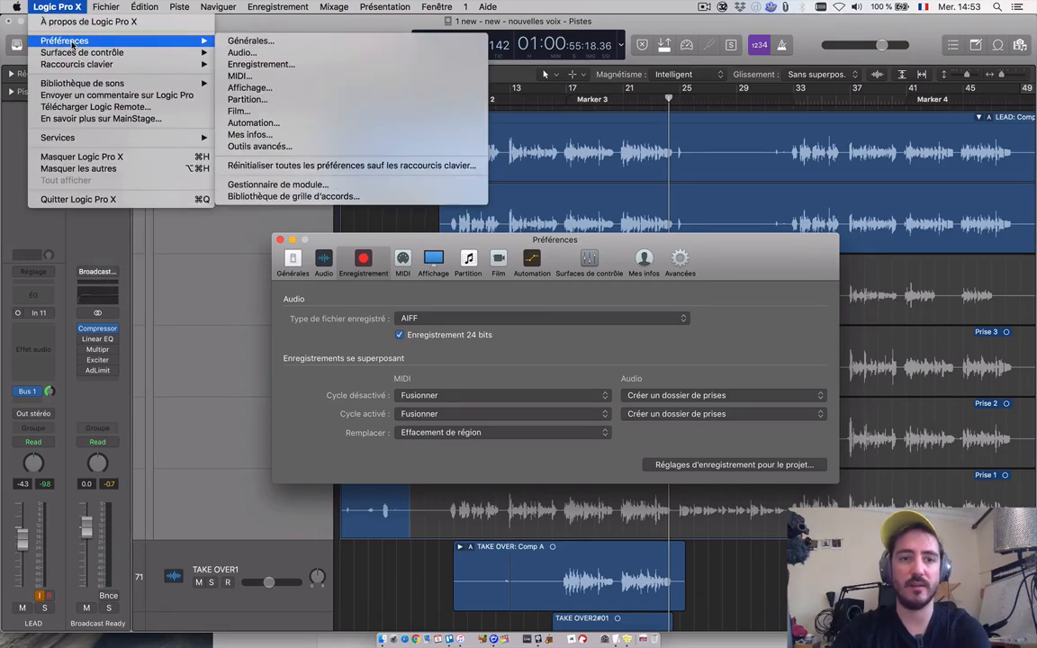
{"action": "left_click", "coordinate": [671, 313]}
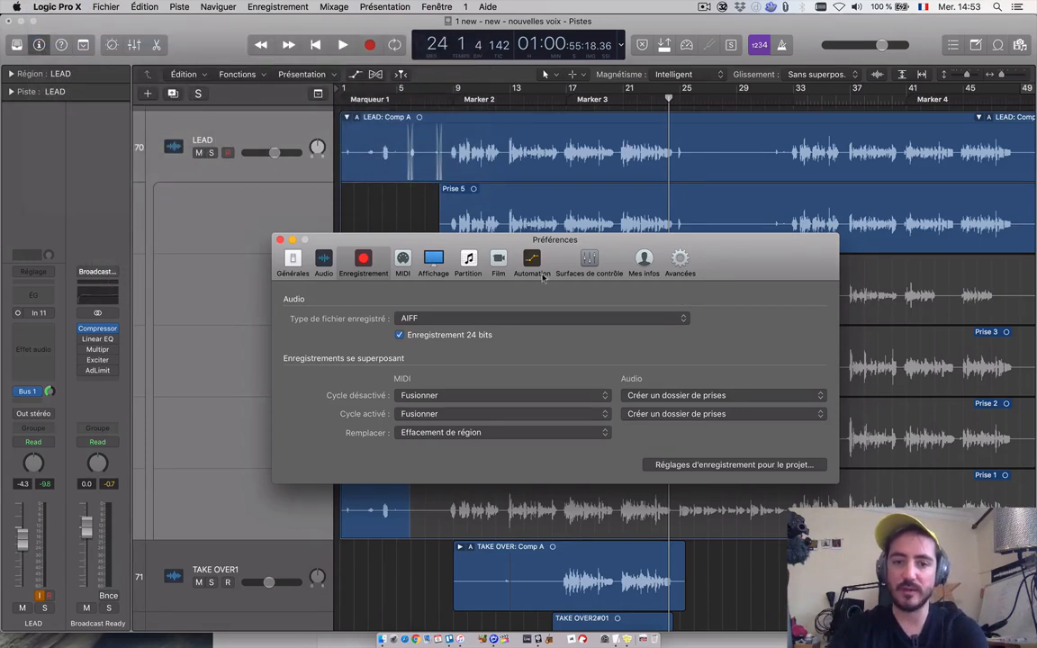
{"action": "left_click_drag", "start_coordinate": [727, 260], "coordinate": [663, 147]}
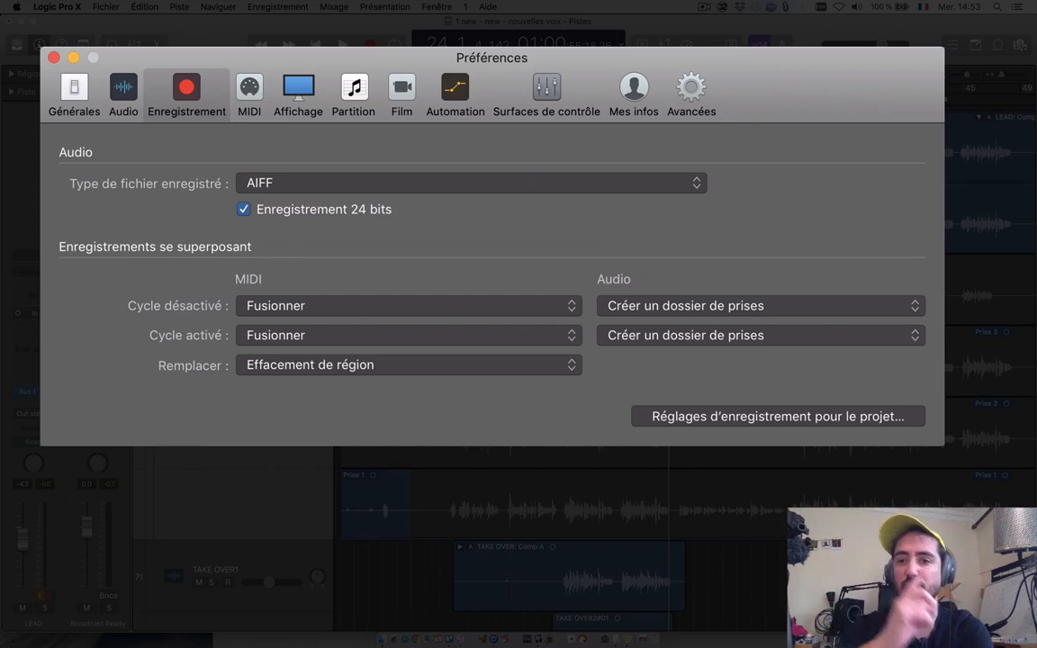
Step: Review the audio overlap recording options for Cycle désactivé and Cycle activé without changing them, and close the preferences
{"action": "left_click", "coordinate": [763, 307]}
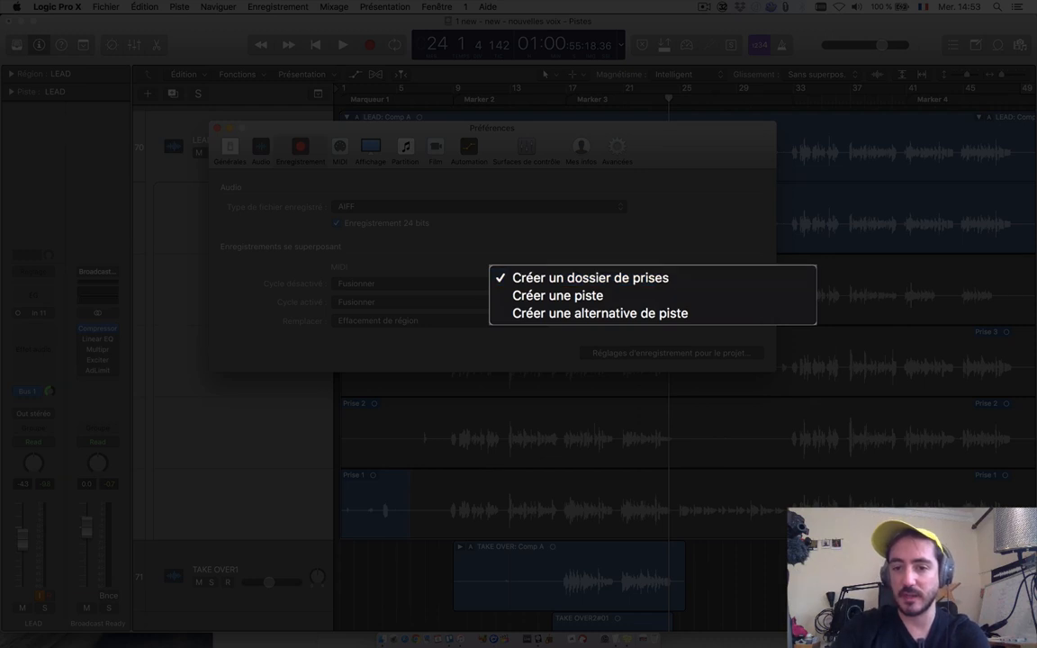
{"action": "left_click", "coordinate": [673, 247]}
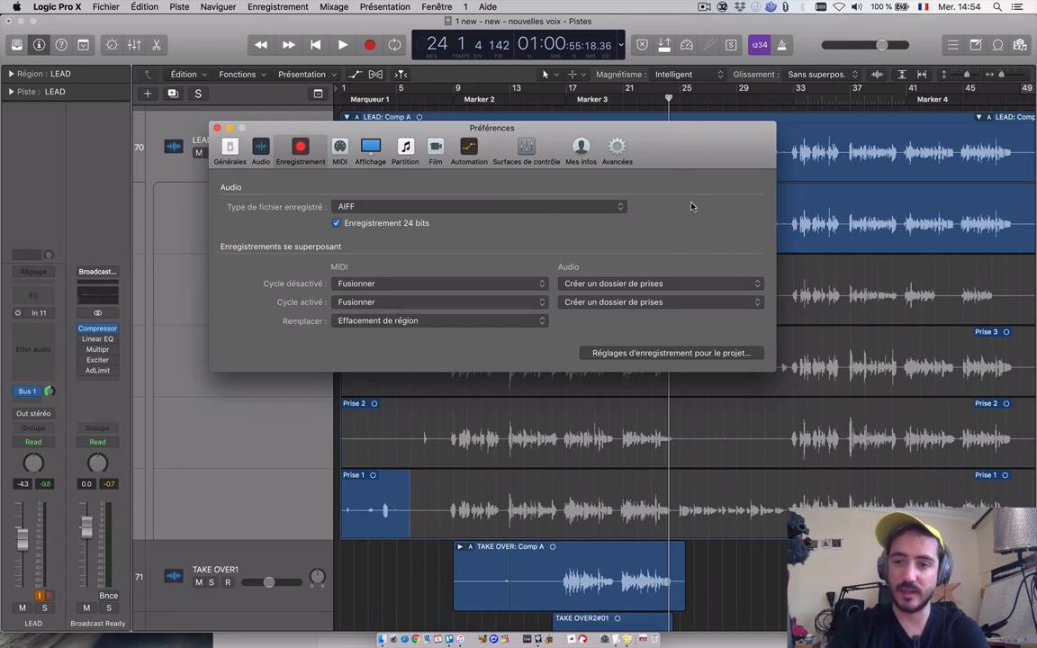
{"action": "left_click", "coordinate": [635, 301]}
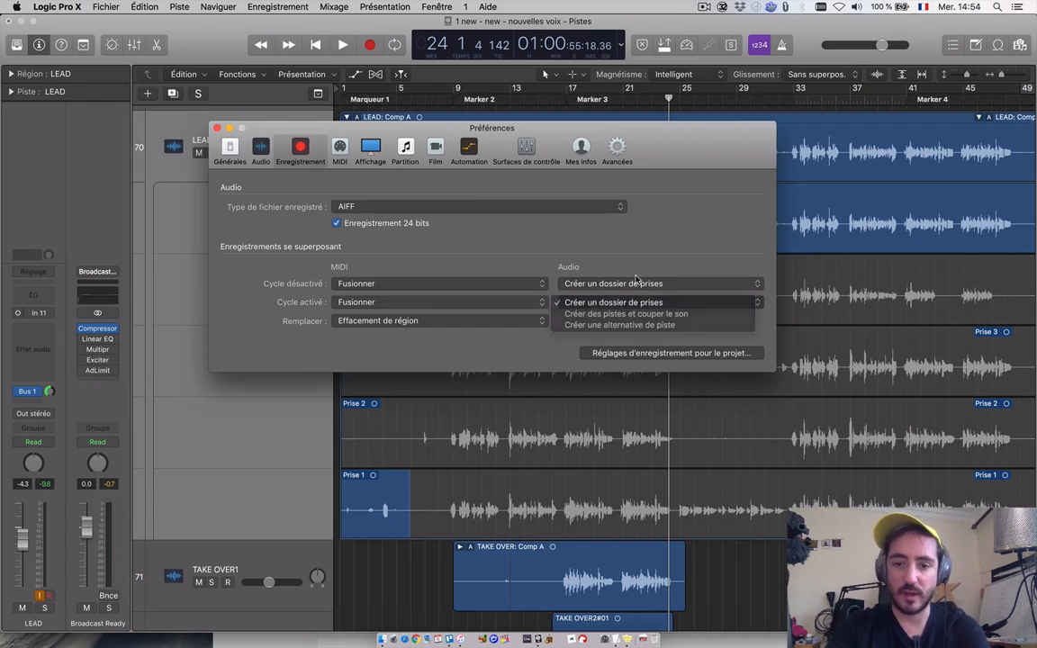
{"action": "left_click", "coordinate": [634, 283]}
{"action": "left_click", "coordinate": [644, 232]}
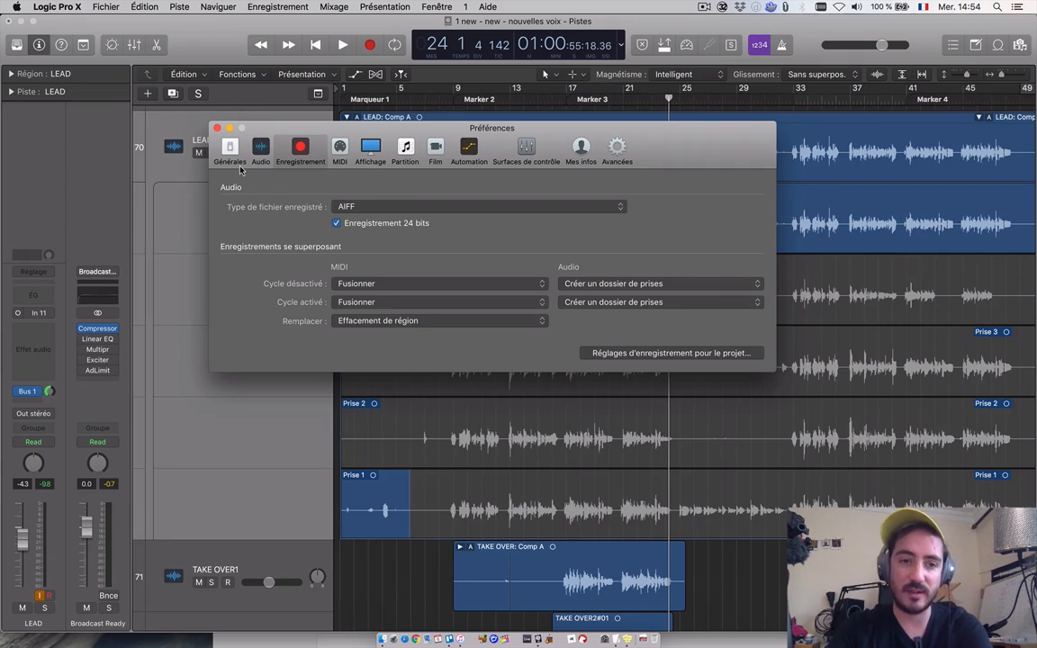
{"action": "left_click", "coordinate": [217, 128]}
Step: Look through the backing vocal tracks below LEAD, from TAKE OVER1 down to PAPADAM aigu, and return to the LEAD takes
{"action": "scroll", "coordinate": [451, 370], "scroll_direction": "down", "scroll_amount": 10}
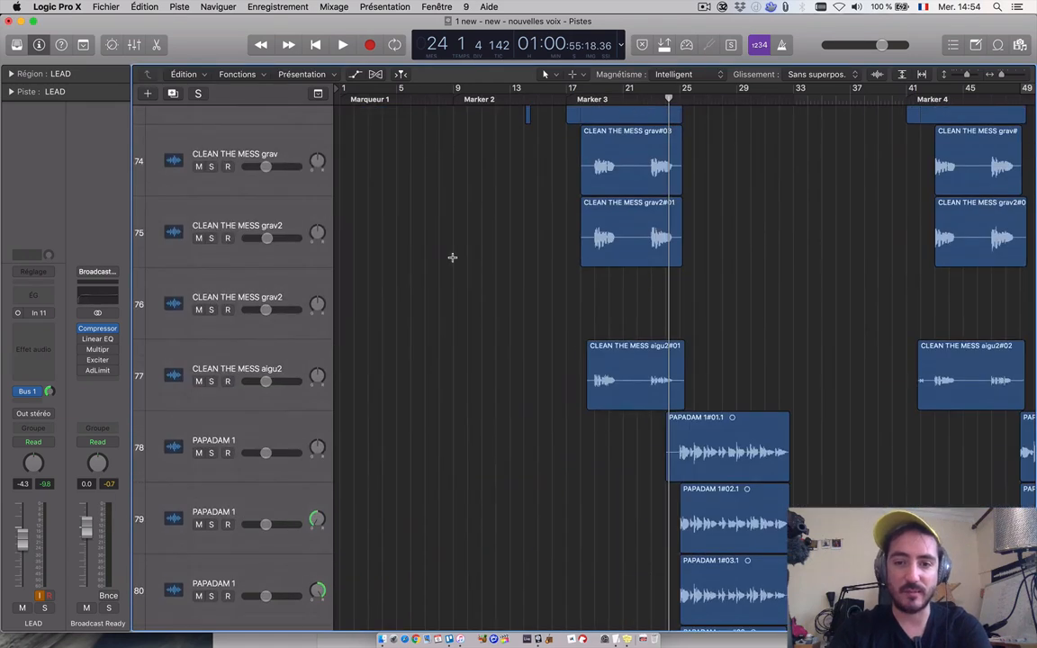
{"action": "scroll", "coordinate": [451, 257], "scroll_direction": "up", "scroll_amount": 3}
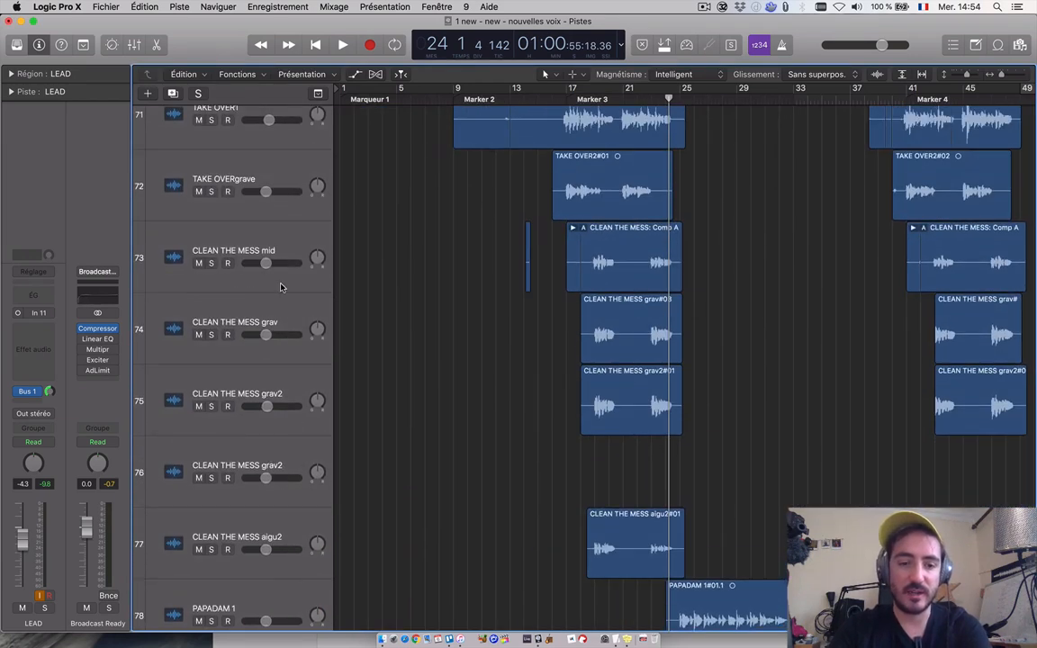
{"action": "scroll", "coordinate": [288, 252], "scroll_direction": "down", "scroll_amount": 8}
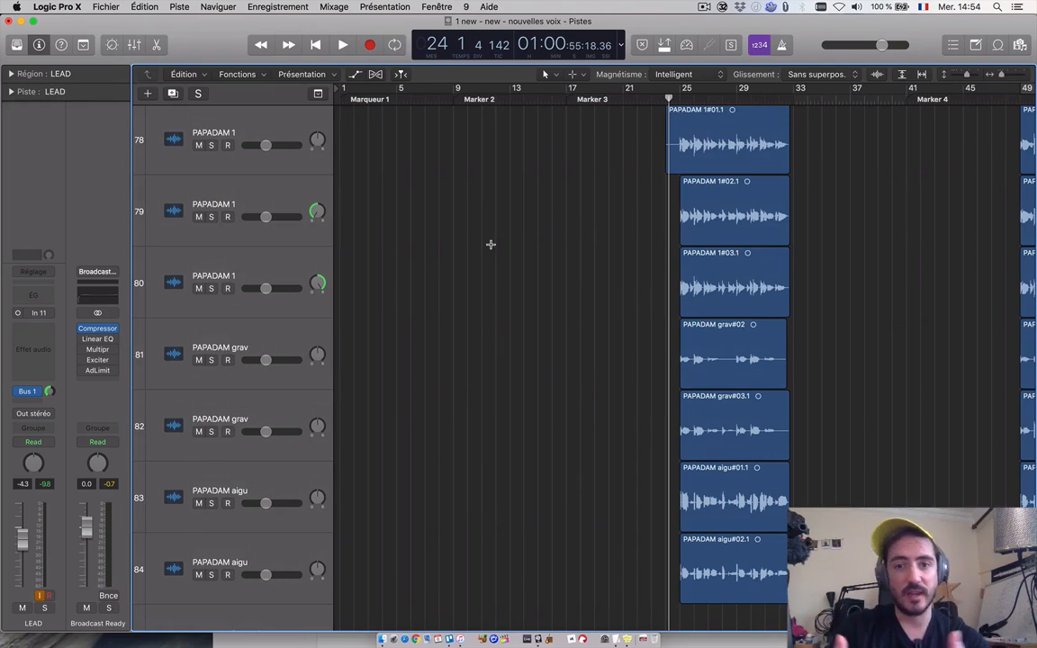
{"action": "scroll", "coordinate": [490, 244], "scroll_direction": "up", "scroll_amount": 10}
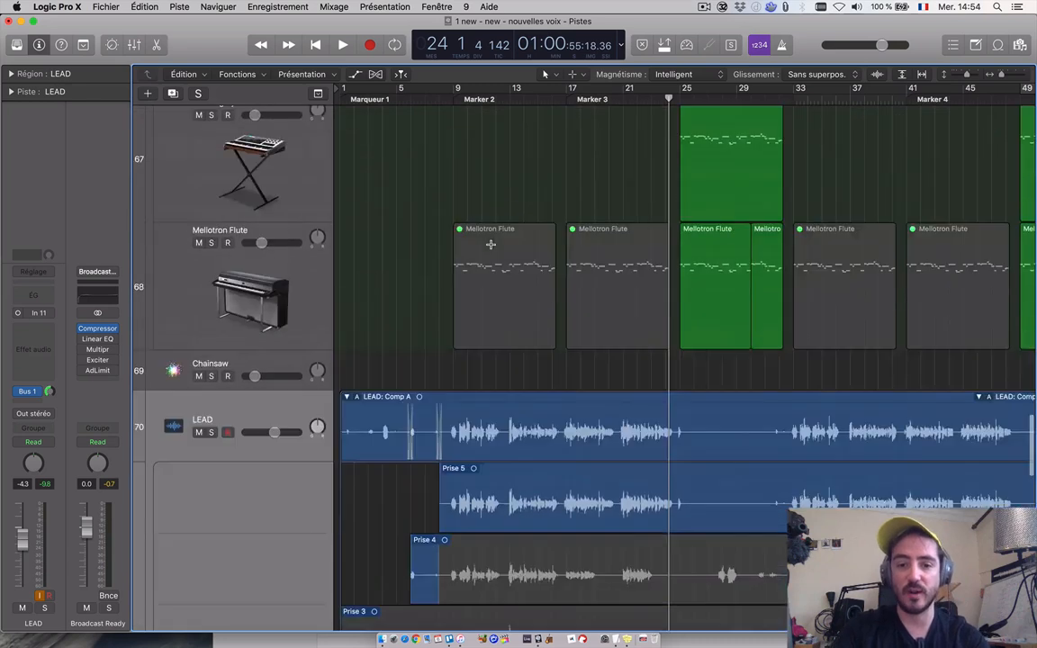
{"action": "scroll", "coordinate": [490, 244], "scroll_direction": "down", "scroll_amount": 10}
{"action": "scroll", "coordinate": [688, 547], "scroll_direction": "up", "scroll_amount": 4}
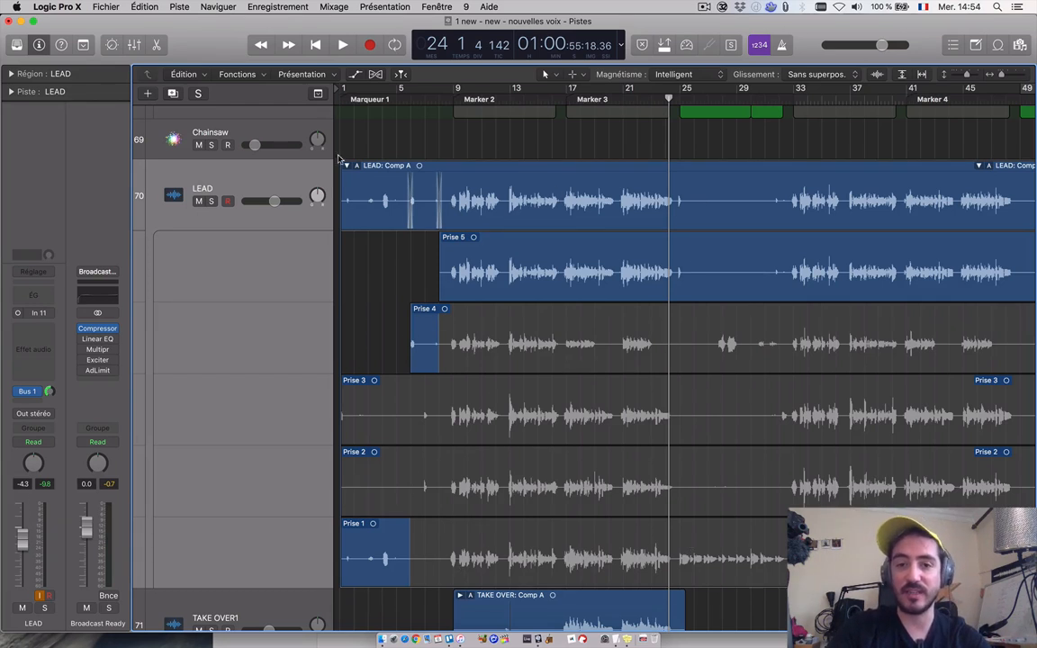
Step: Reopen the Enregistrement preferences, check the audio overlap choices for Cycle désactivé, and close the window
{"action": "left_click", "coordinate": [101, 6]}
{"action": "mouse_move", "coordinate": [88, 66]}
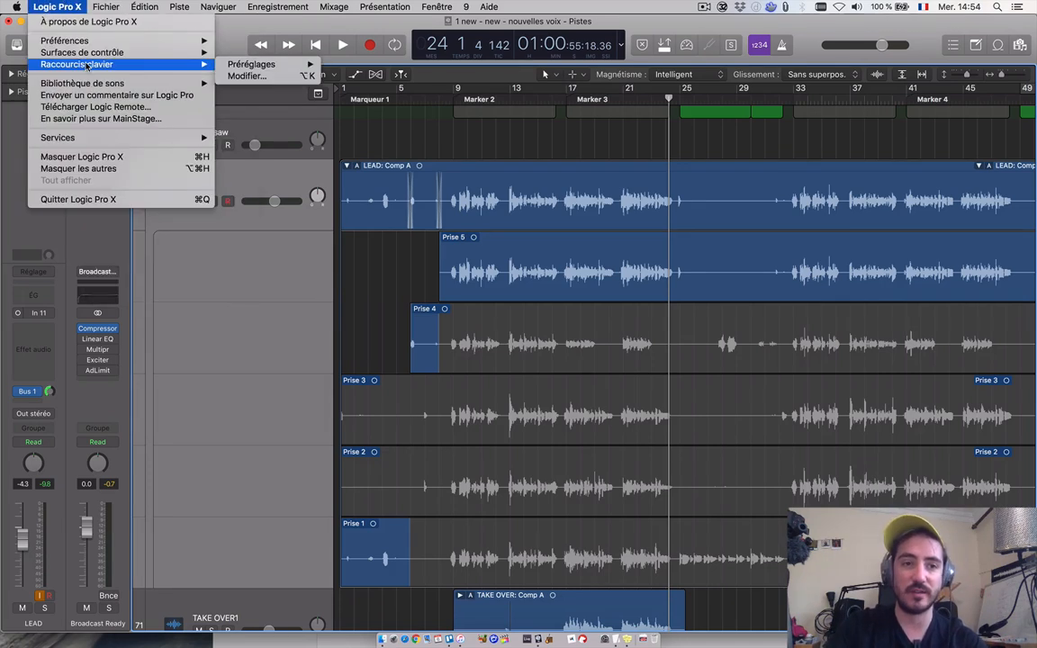
{"action": "mouse_move", "coordinate": [81, 41]}
{"action": "left_click", "coordinate": [248, 65]}
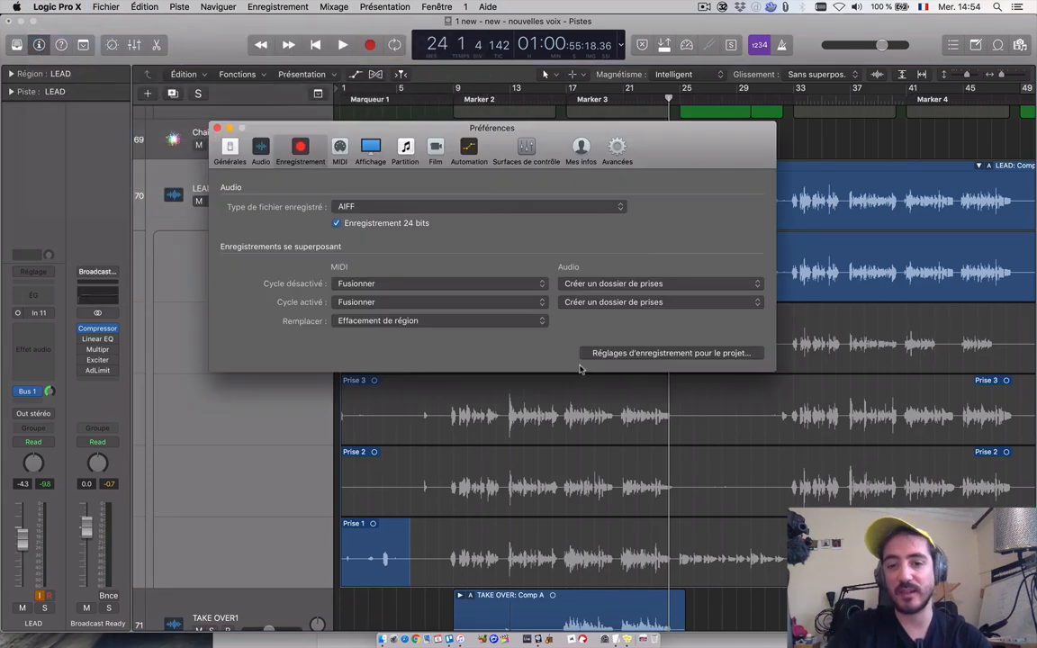
{"action": "left_click", "coordinate": [643, 283]}
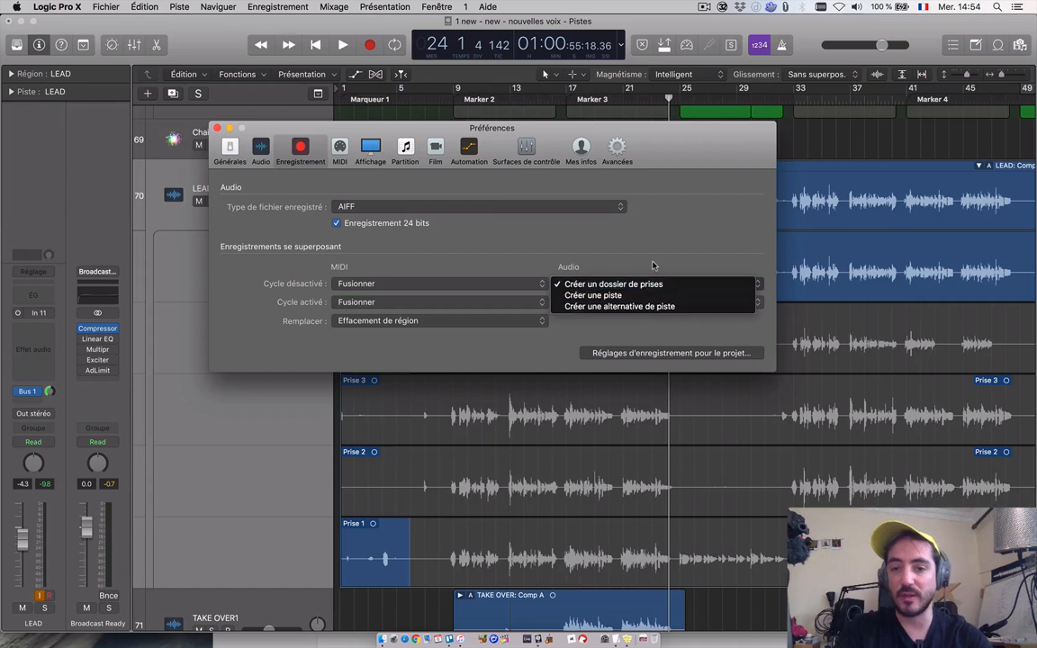
{"action": "left_click", "coordinate": [590, 239]}
{"action": "left_click", "coordinate": [217, 128]}
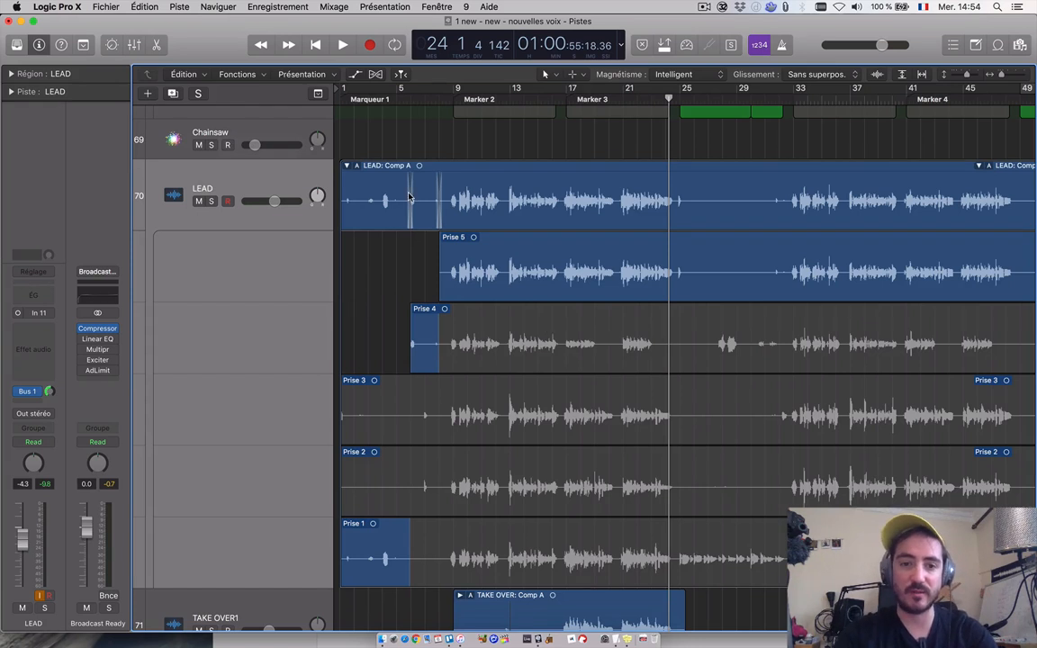
Step: Collapse and reopen the LEAD take folder to compare the comp with its individual takes
{"action": "left_click", "coordinate": [351, 169]}
{"action": "key", "text": "Escape"}
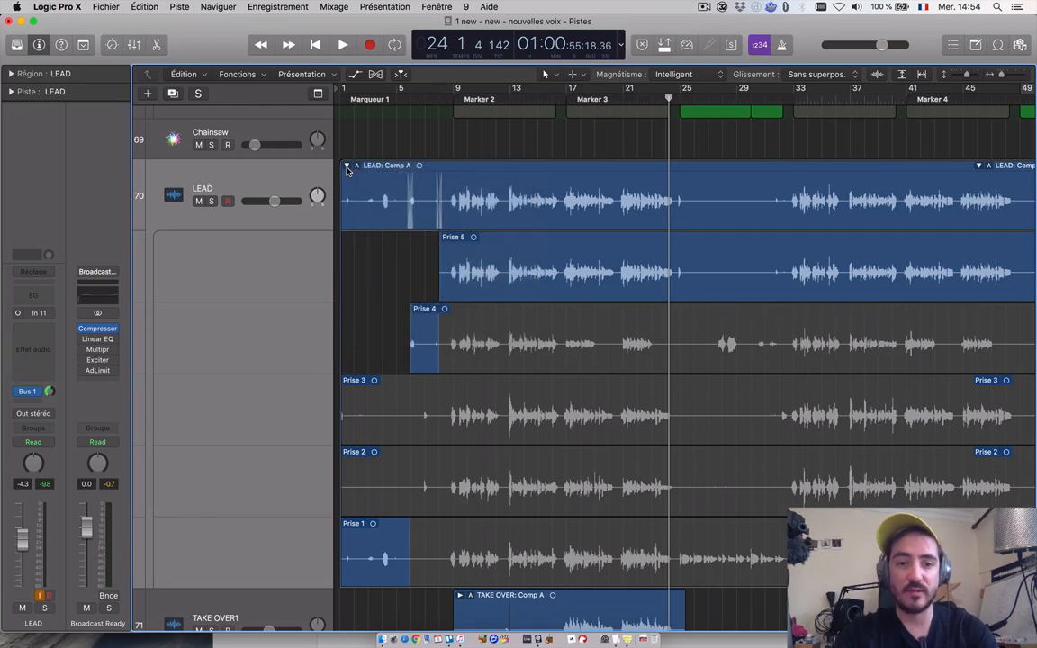
{"action": "left_click", "coordinate": [346, 167]}
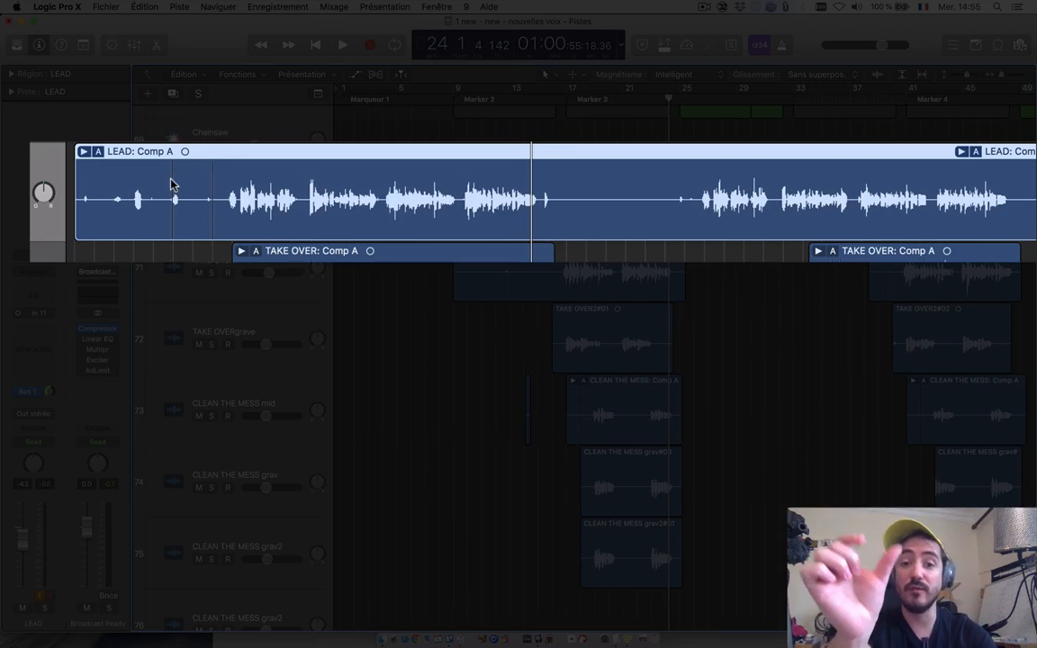
{"action": "left_click", "coordinate": [83, 151]}
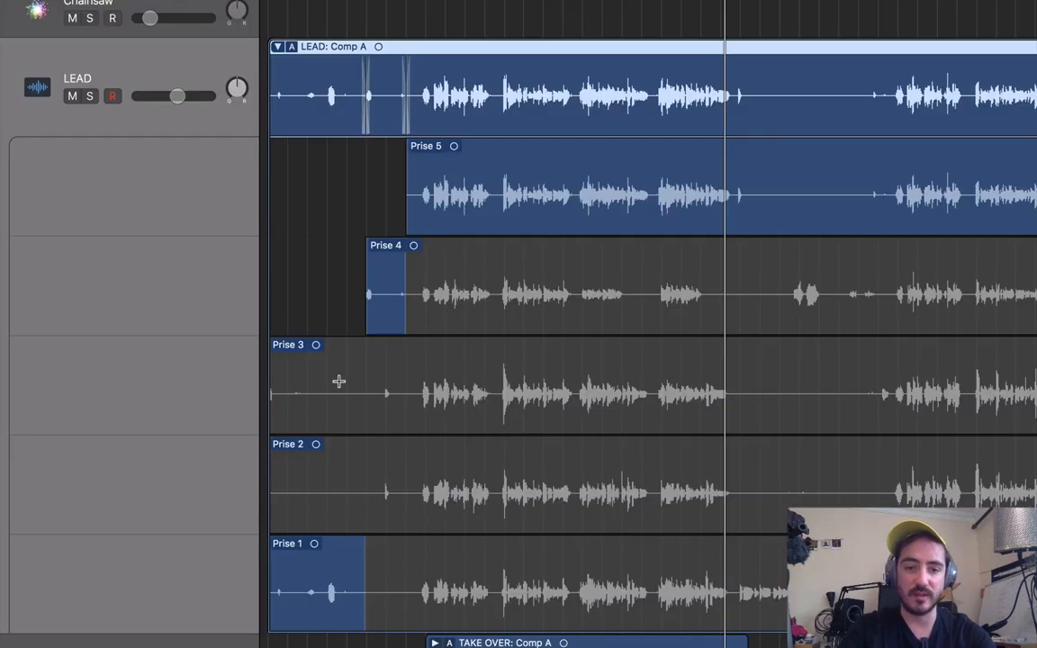
Step: Comp short passages of Prise 3 and Prise 2 before bar 5 into LEAD Comp A and collapse the take folder
{"action": "left_click_drag", "start_coordinate": [346, 422], "coordinate": [322, 423]}
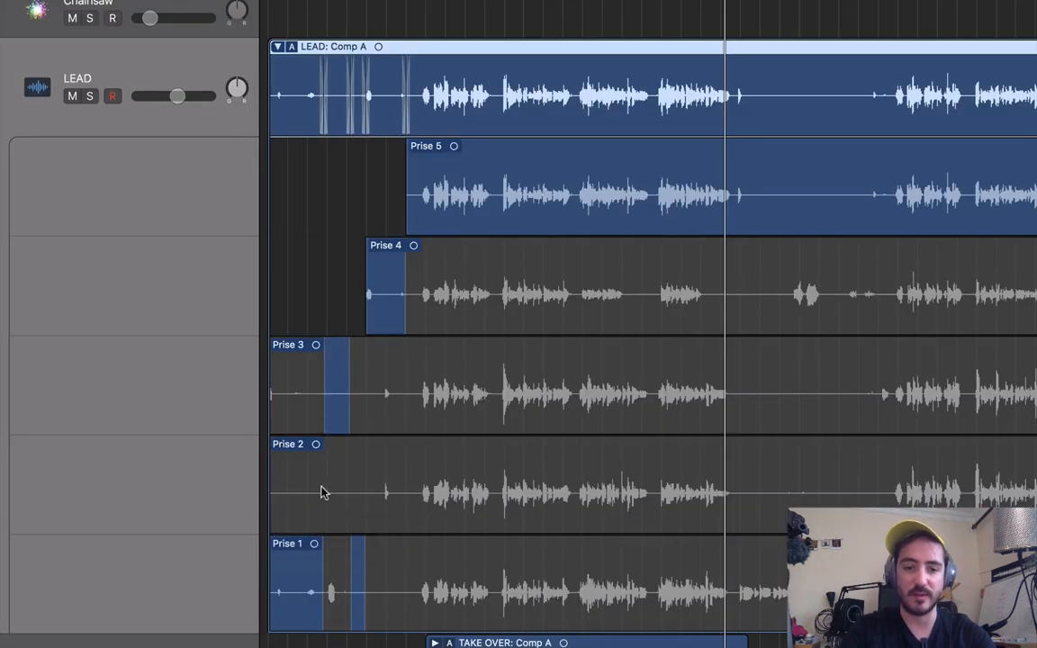
{"action": "left_click_drag", "start_coordinate": [296, 509], "coordinate": [304, 512]}
{"action": "left_click_drag", "start_coordinate": [286, 414], "coordinate": [279, 412]}
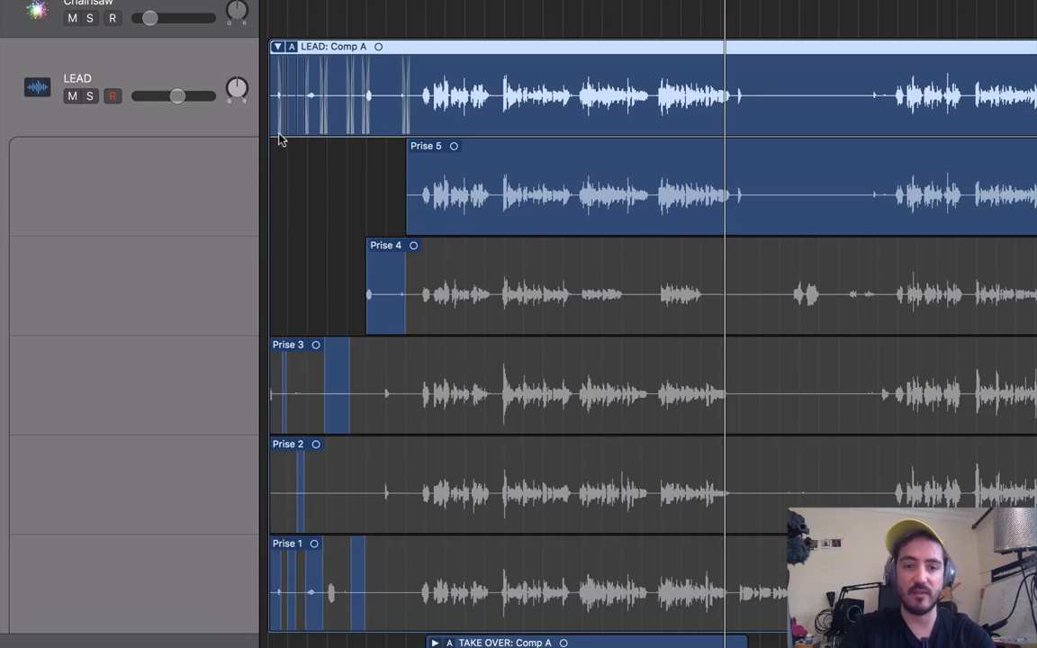
{"action": "left_click", "coordinate": [277, 45]}
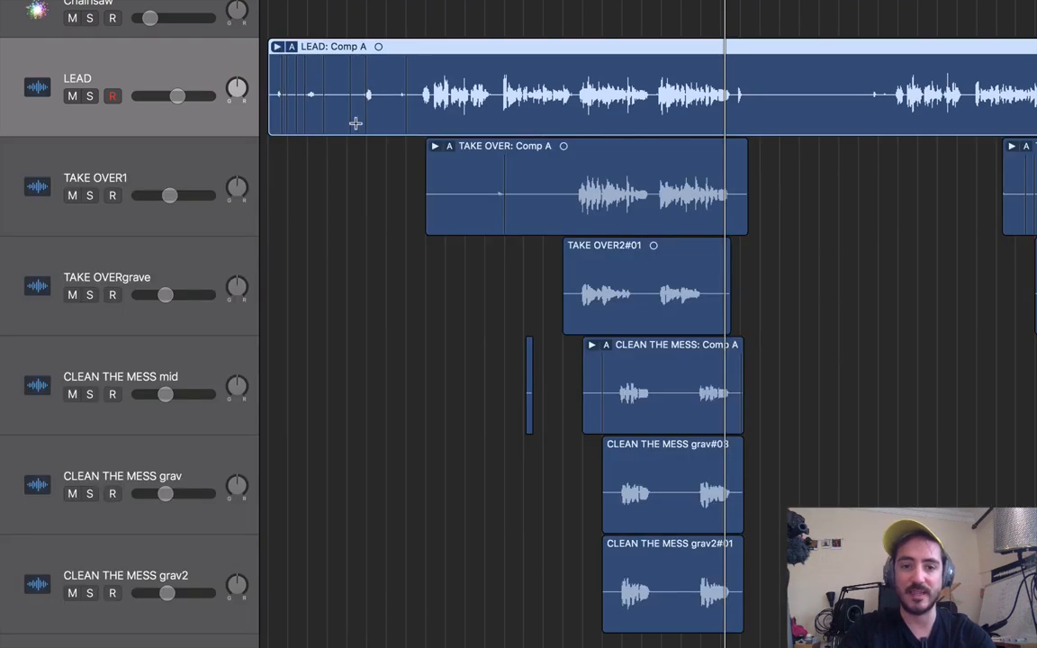
{"action": "left_click", "coordinate": [277, 45]}
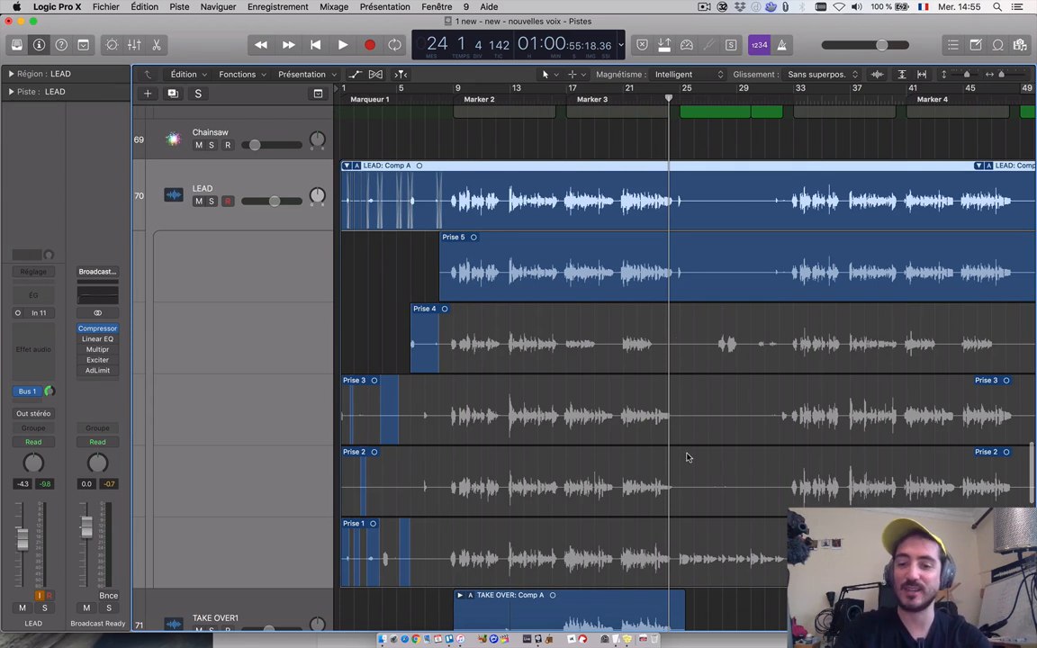
{"action": "left_click", "coordinate": [347, 166]}
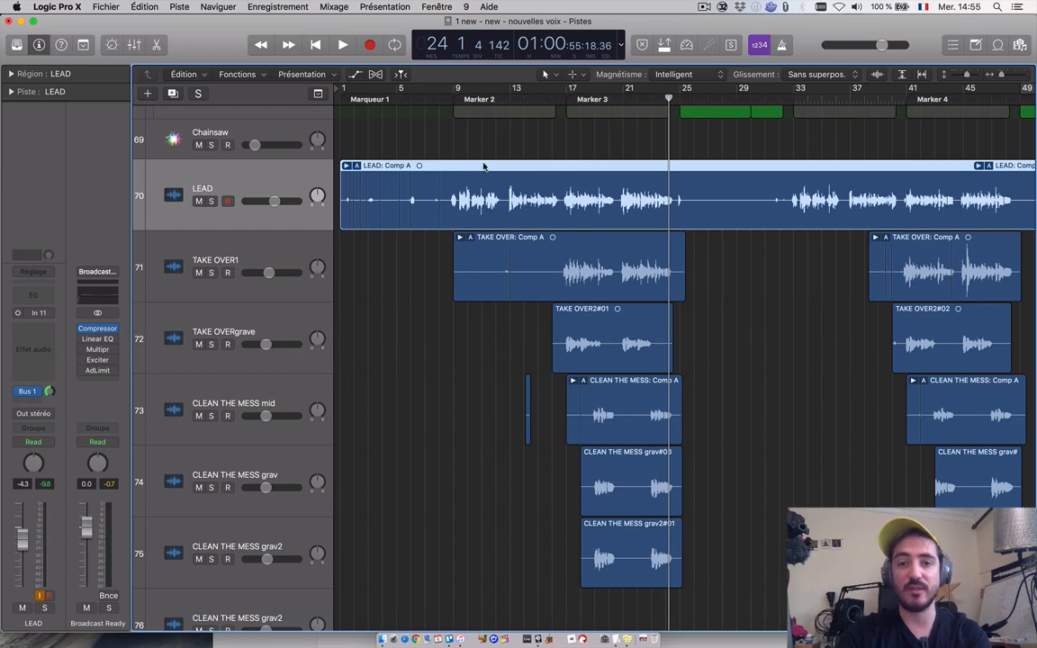
Step: Enable Flex on the LEAD track in Slicing (auto) mode and expand its take folder
{"action": "left_click", "coordinate": [375, 74]}
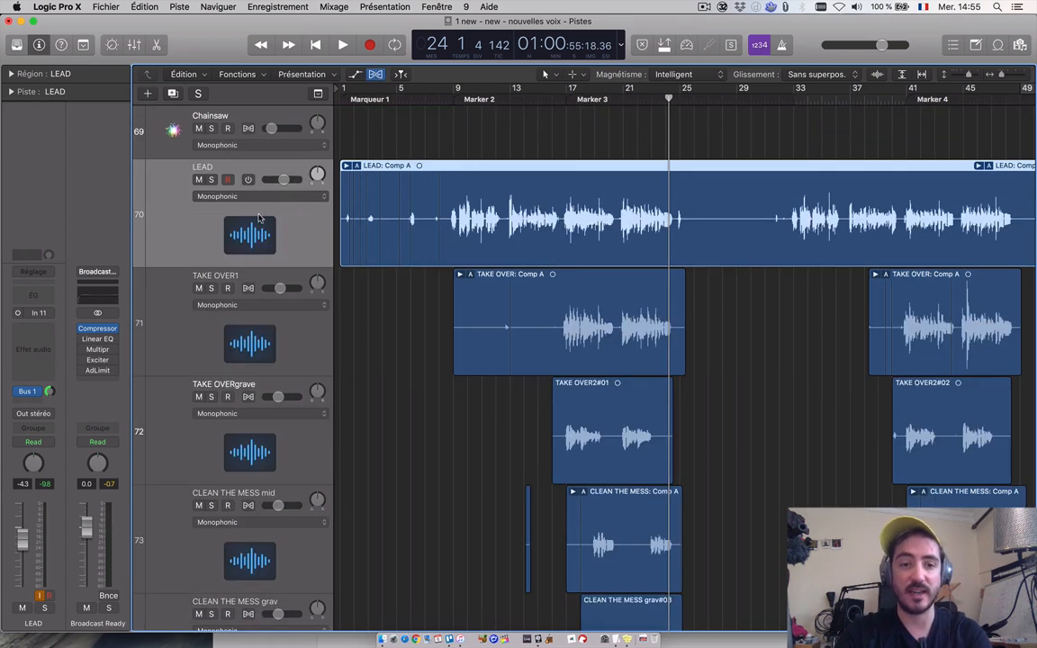
{"action": "left_click", "coordinate": [248, 179]}
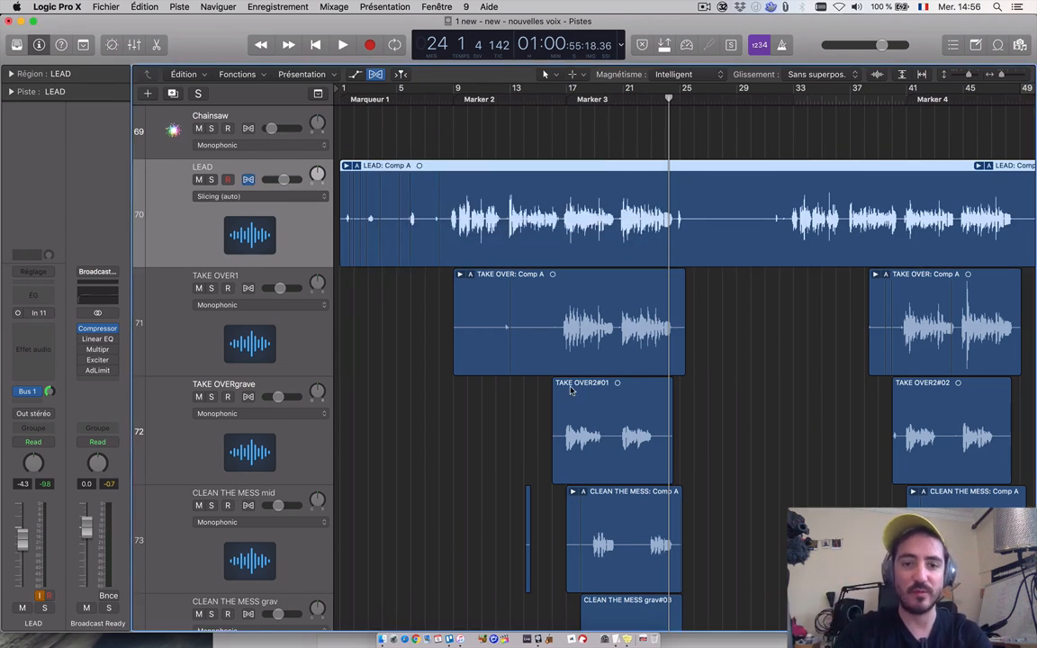
{"action": "left_click", "coordinate": [346, 166]}
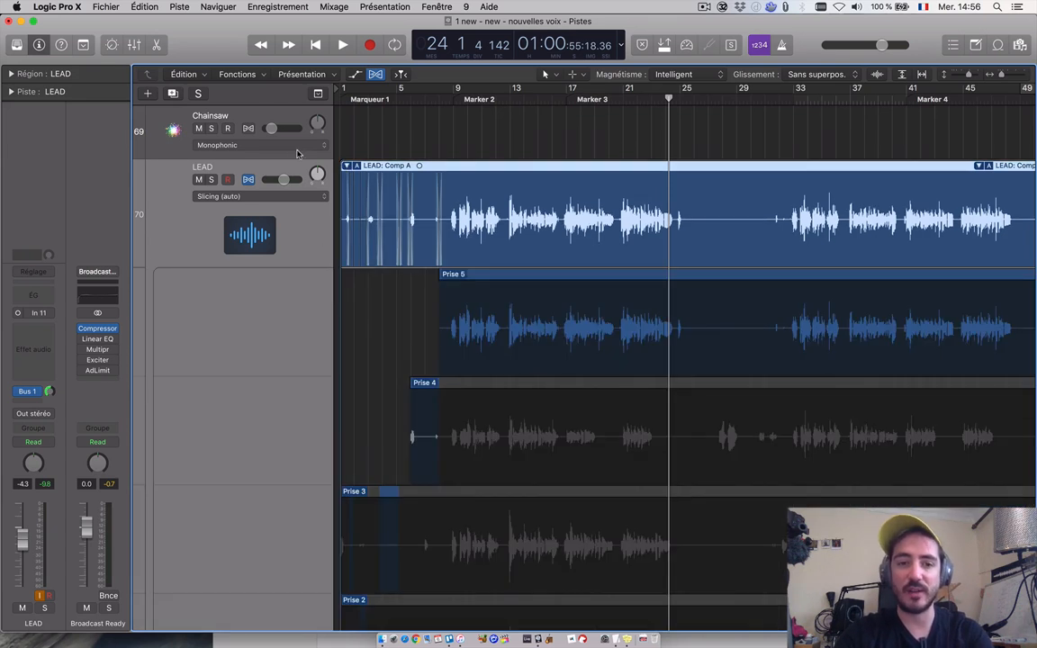
Step: Check the Flex mode choices of the LEAD track and hide the Flex display
{"action": "left_click", "coordinate": [229, 195]}
{"action": "left_click", "coordinate": [279, 148]}
{"action": "left_click", "coordinate": [375, 78]}
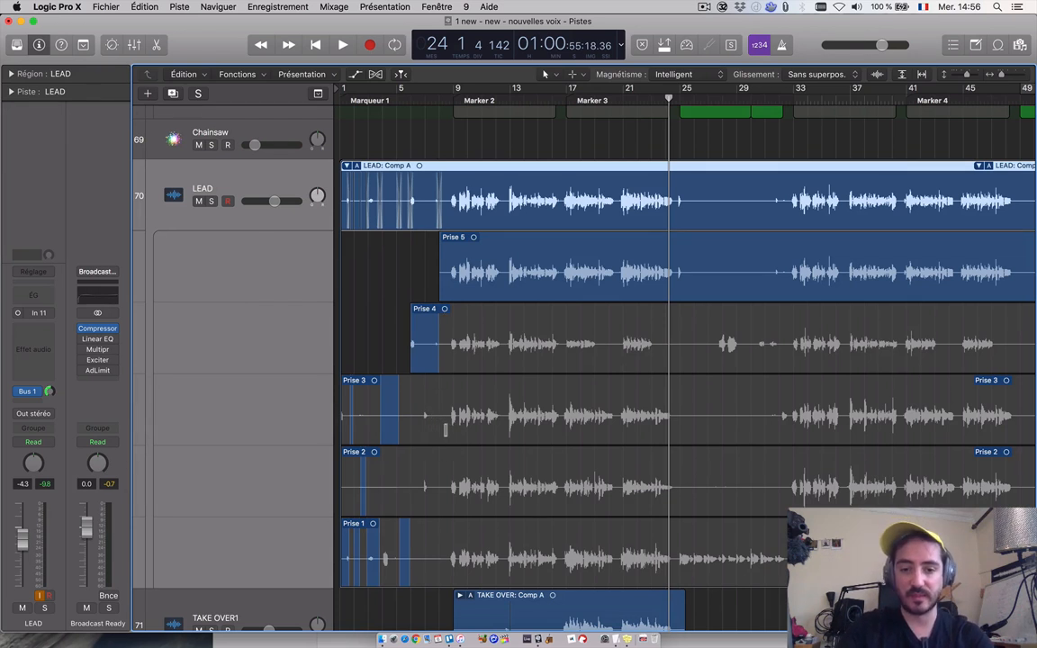
Step: Comp Prise 3 into LEAD Comp A from about bar 6 onward, replacing the Prise 4 and Prise 5 passages
{"action": "left_click_drag", "start_coordinate": [446, 431], "coordinate": [434, 432]}
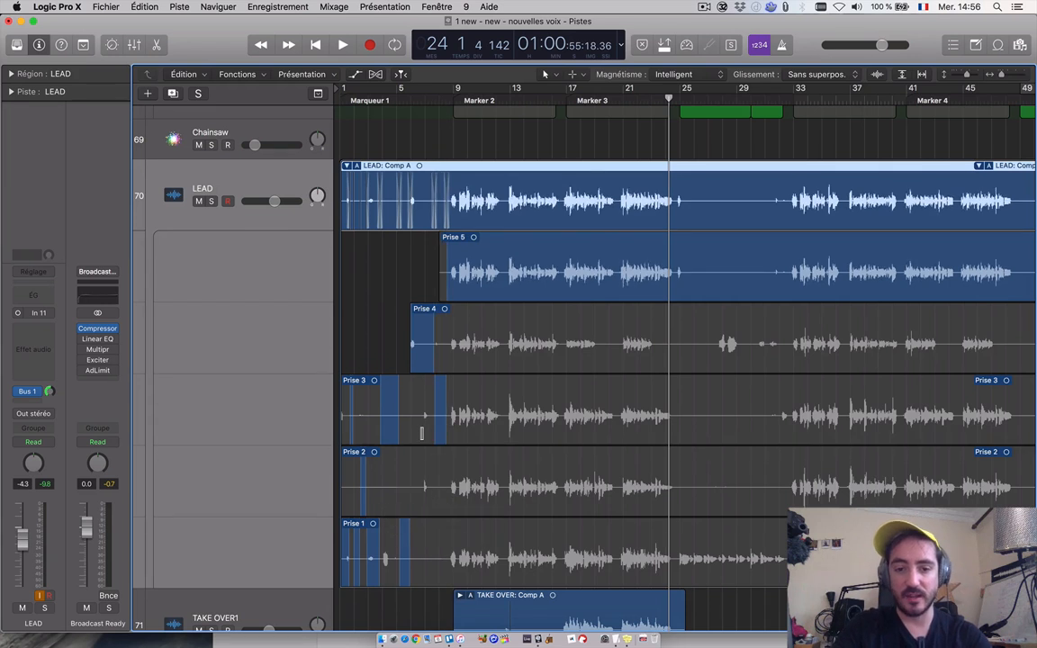
{"action": "left_click", "coordinate": [421, 433]}
{"action": "left_click", "coordinate": [464, 433]}
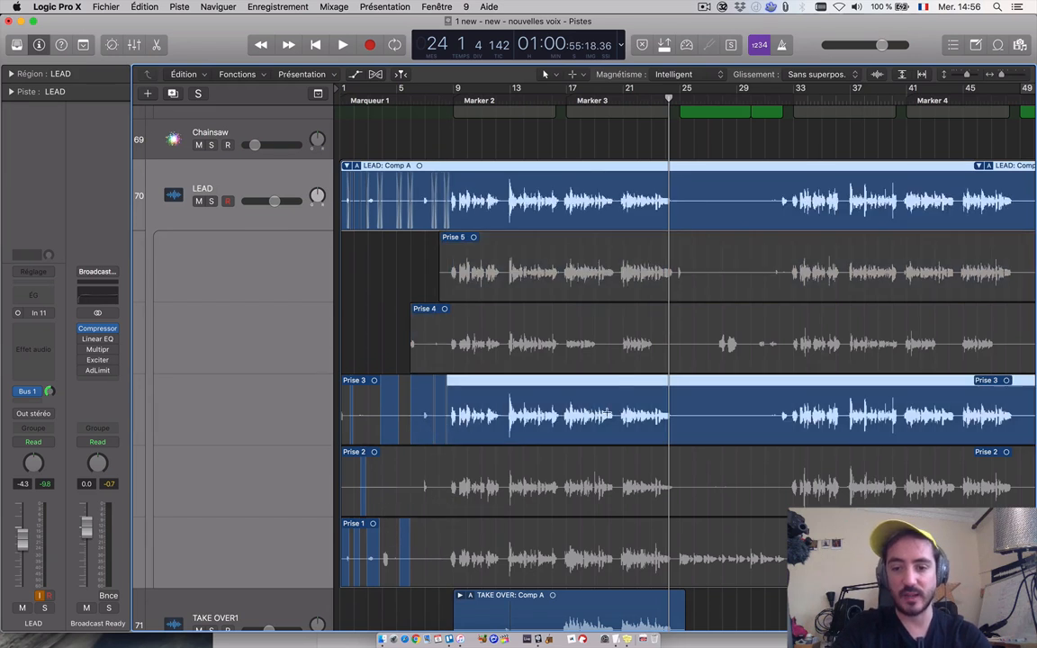
{"action": "left_click", "coordinate": [639, 352]}
{"action": "left_click", "coordinate": [537, 363]}
{"action": "left_click", "coordinate": [476, 432]}
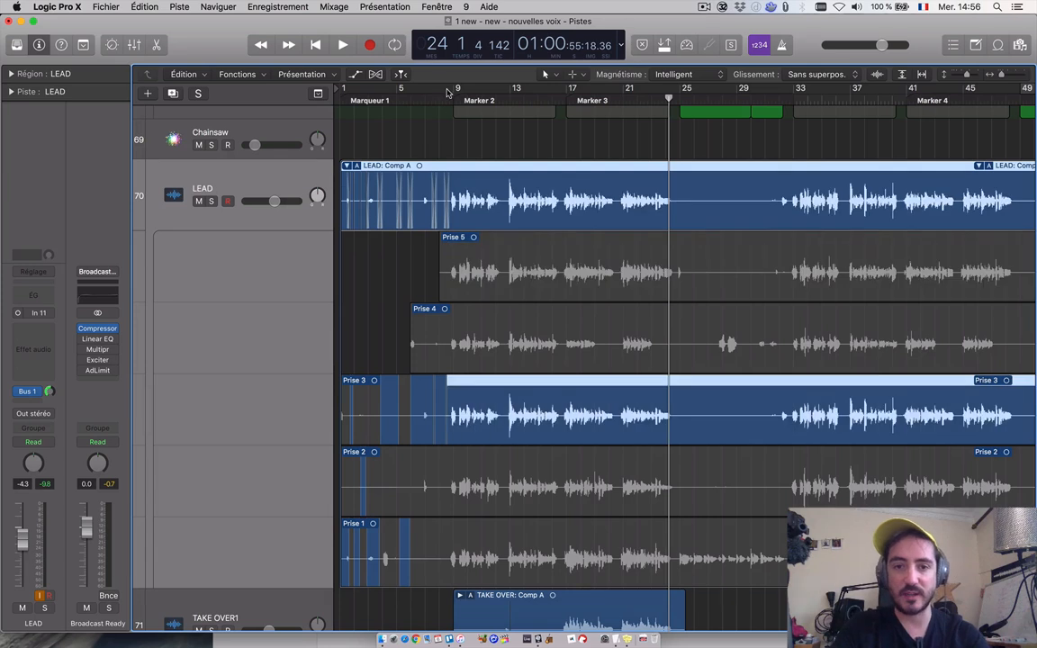
Step: Play the LEAD comp from bar 8, beat 4, just before Marker 2
{"action": "left_click", "coordinate": [441, 97]}
{"action": "scroll", "coordinate": [476, 243], "scroll_direction": "down", "scroll_amount": 9}
{"action": "scroll", "coordinate": [482, 256], "scroll_direction": "up", "scroll_amount": 12}
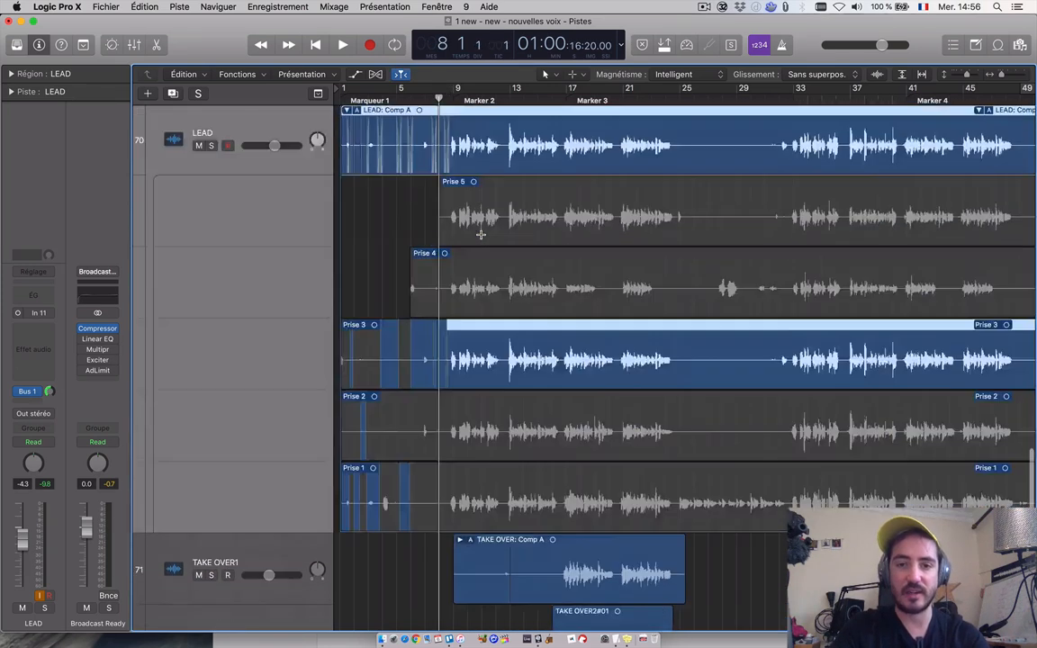
{"action": "left_click", "coordinate": [447, 100]}
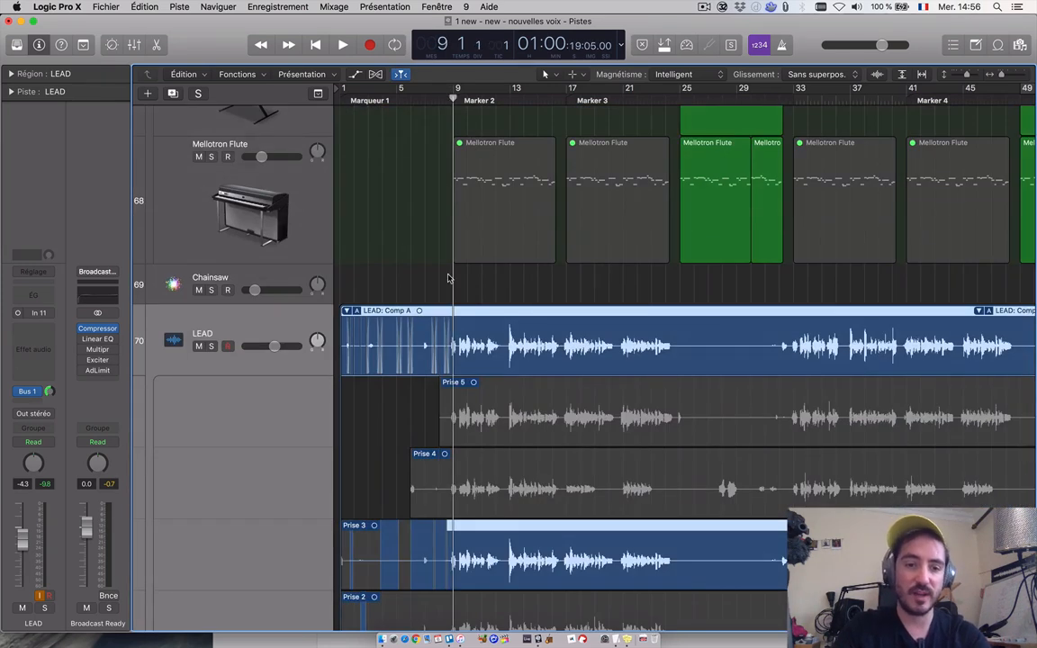
{"action": "left_click", "coordinate": [448, 100]}
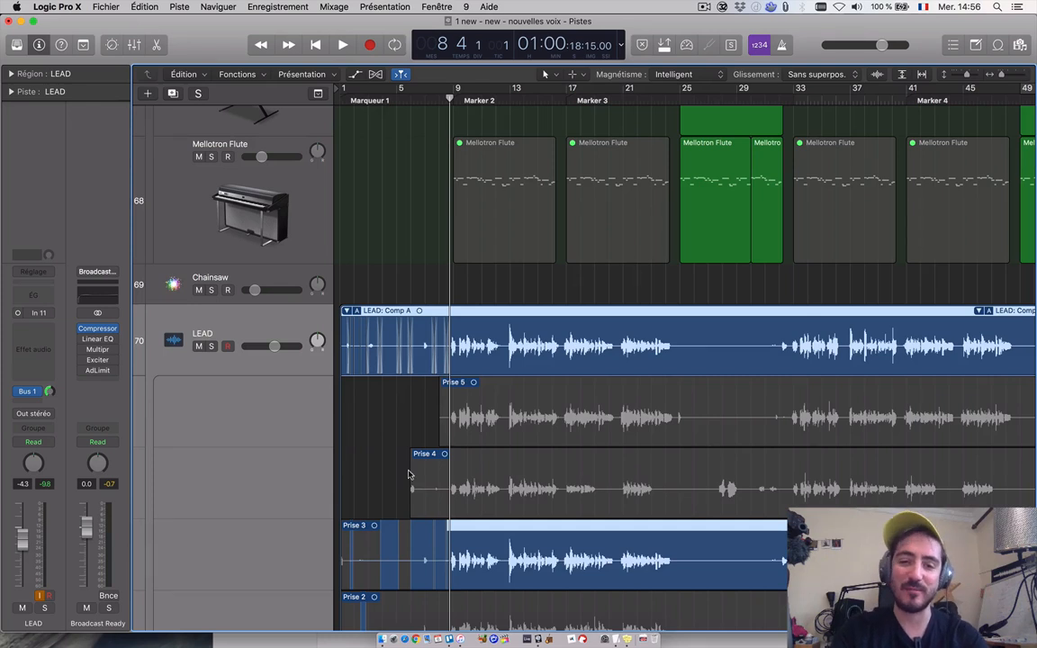
{"action": "key", "text": "space"}
{"action": "scroll", "coordinate": [389, 429], "scroll_direction": "down", "scroll_amount": 5}
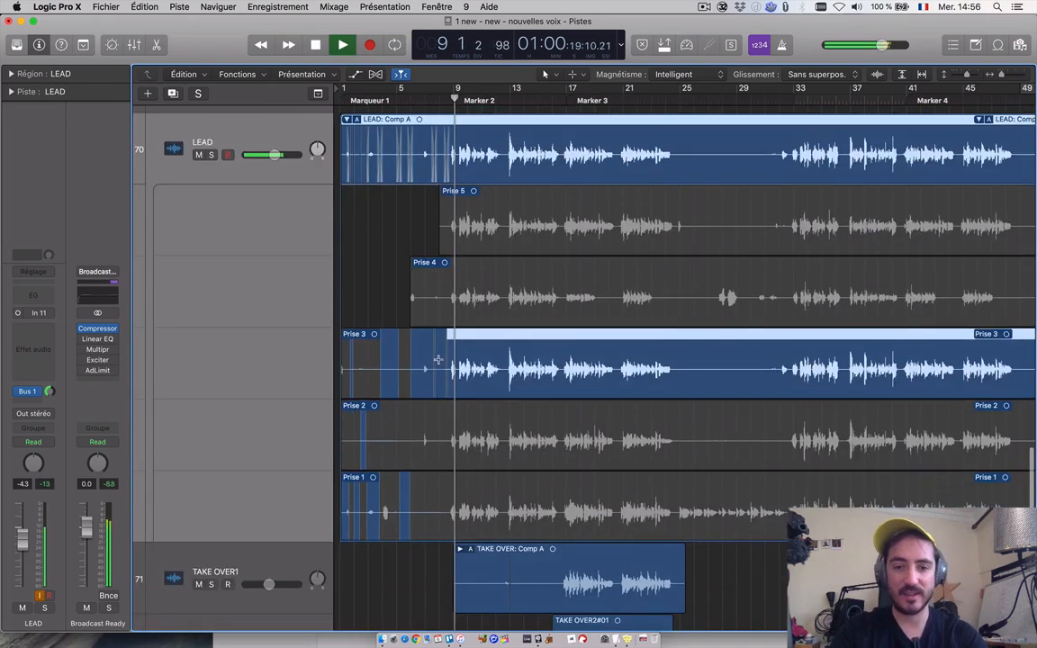
Step: During playback, switch the comp section from about bar 8 onward to Prise 4, Prise 5, Prise 1 and finally Prise 2, and stop playback
{"action": "left_click", "coordinate": [448, 307]}
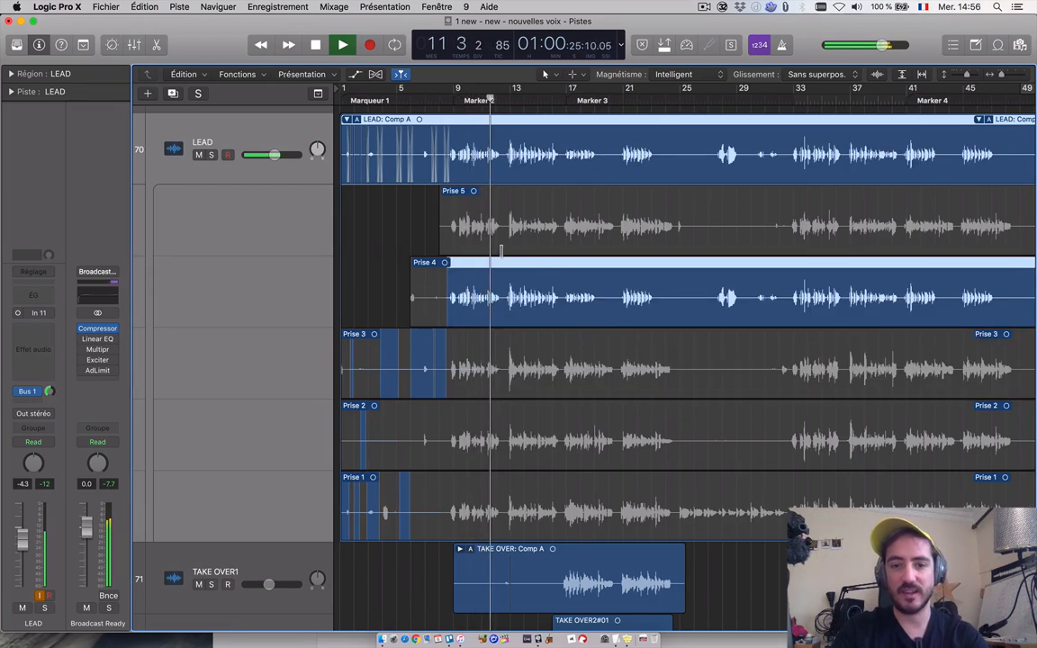
{"action": "left_click", "coordinate": [447, 227]}
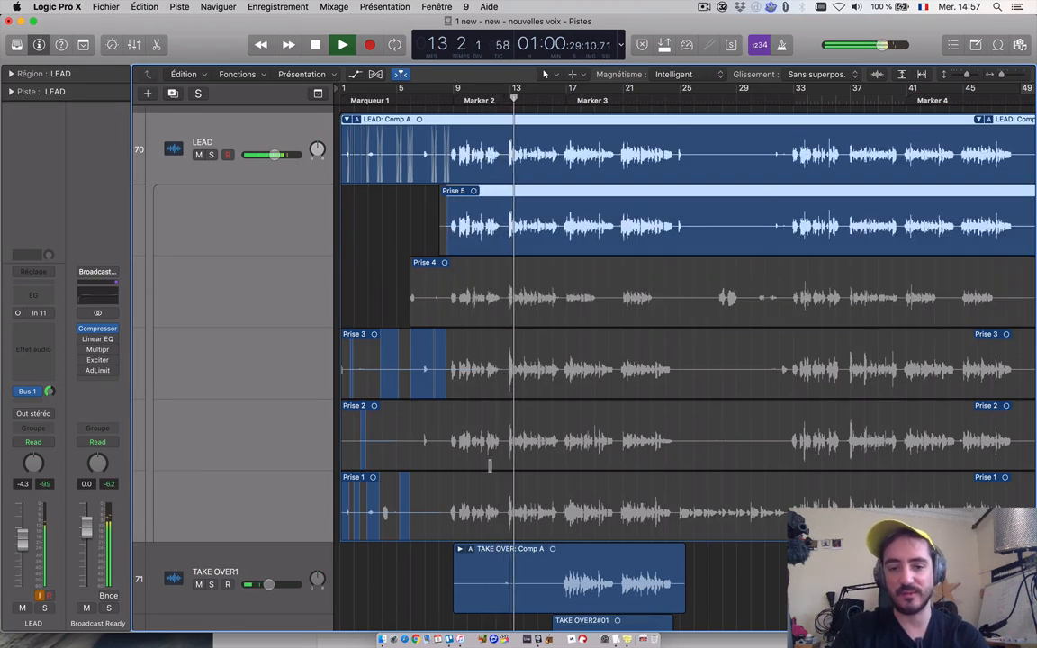
{"action": "left_click", "coordinate": [447, 515]}
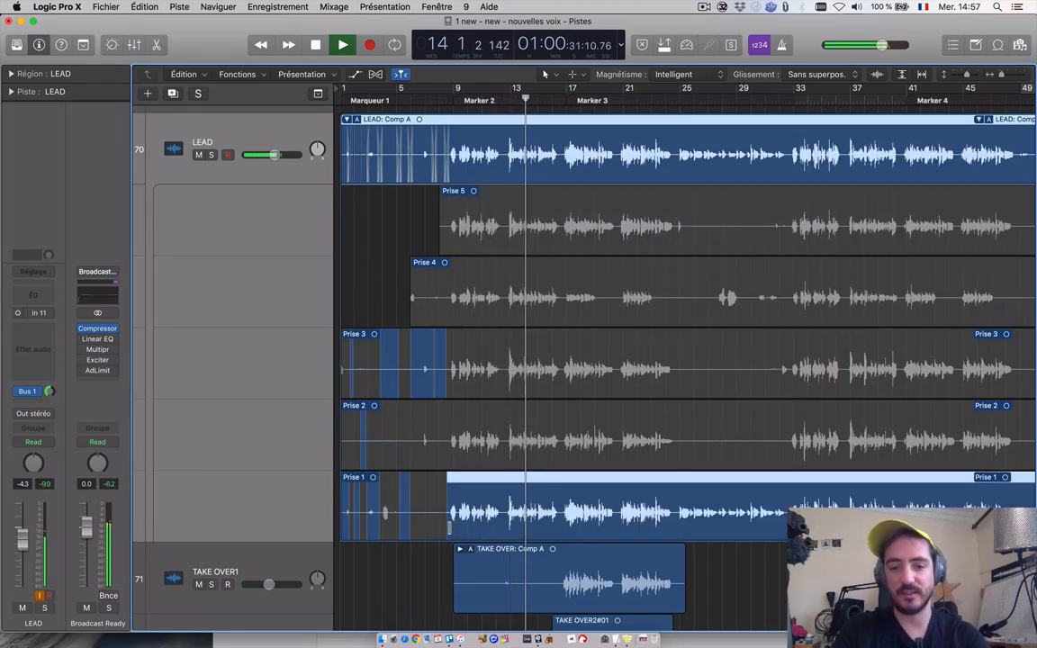
{"action": "left_click", "coordinate": [448, 458]}
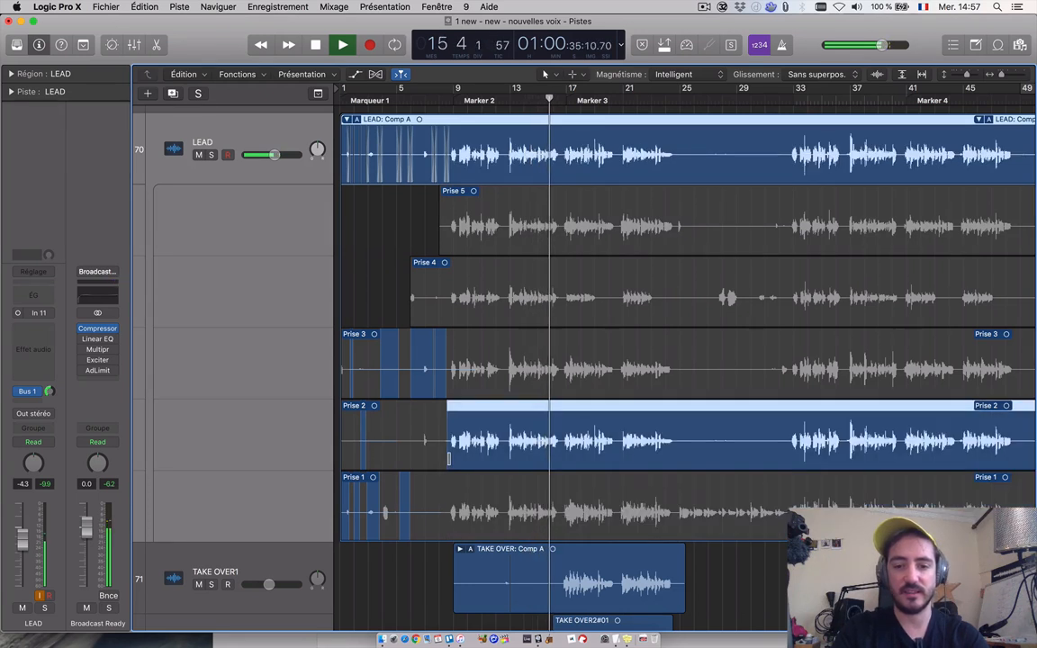
{"action": "key", "text": "space"}
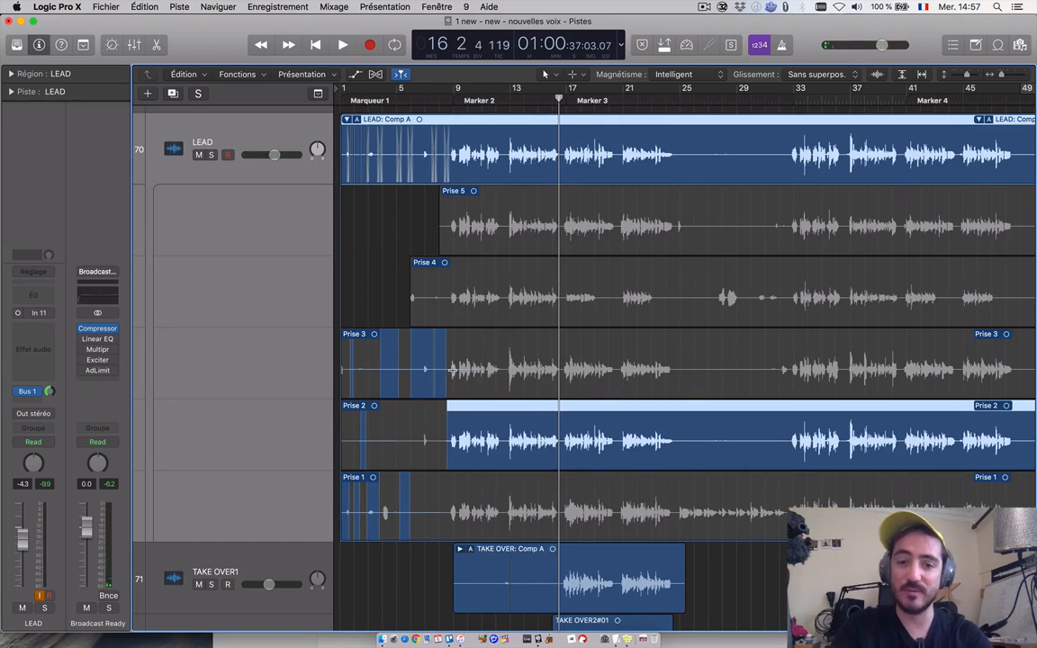
Step: Comp Prise 4 over about bars 8 to 12, Prise 3 up to bar 16, and short Prise 4 and Prise 5 passages up to bar 24
{"action": "key", "text": "super+Right"}
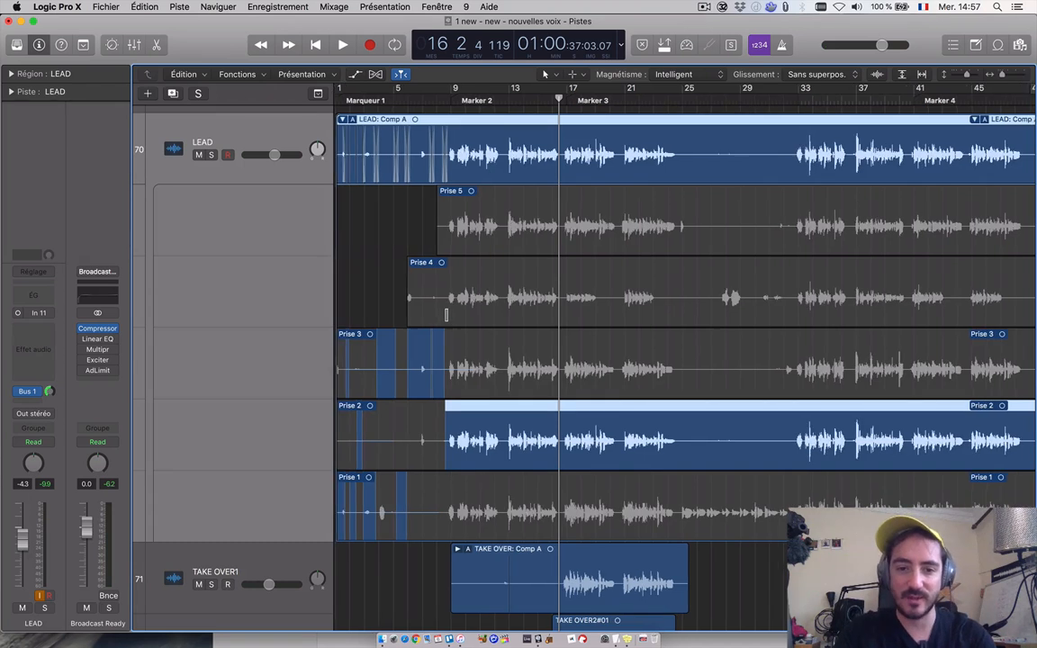
{"action": "left_click_drag", "start_coordinate": [355, 286], "coordinate": [478, 308]}
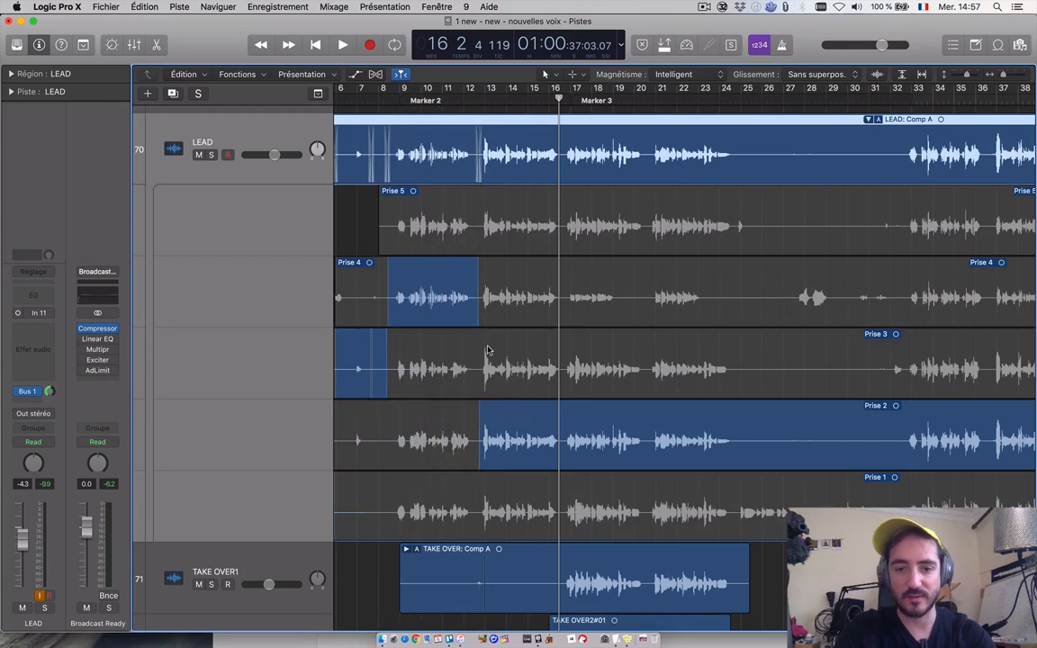
{"action": "left_click_drag", "start_coordinate": [546, 376], "coordinate": [480, 373]}
{"action": "left_click_drag", "start_coordinate": [576, 317], "coordinate": [590, 310]}
{"action": "left_click_drag", "start_coordinate": [590, 245], "coordinate": [720, 295]}
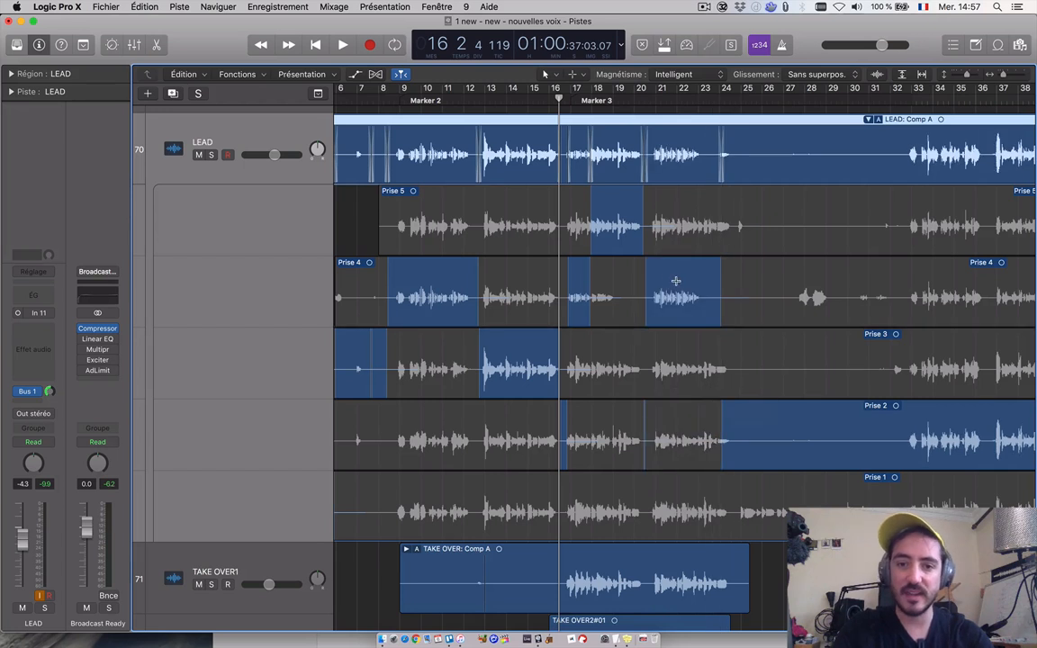
Step: Collapse and re-expand the LEAD take folder, and switch its passage from about bar 8 to bar 12 to Prise 1
{"action": "scroll", "coordinate": [459, 180], "scroll_direction": "left", "scroll_amount": 3}
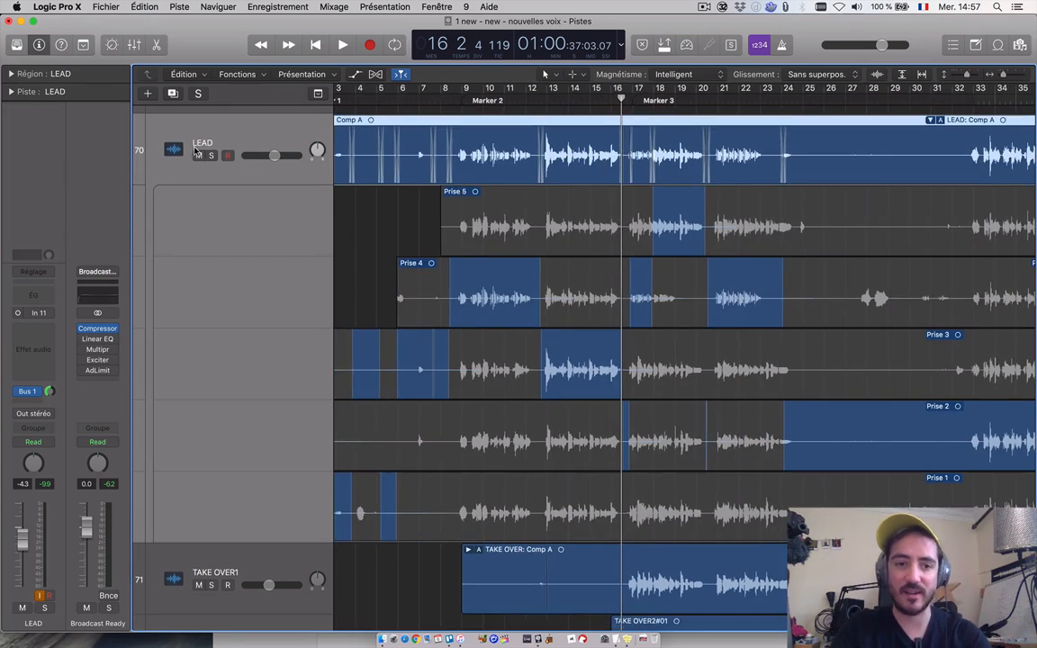
{"action": "scroll", "coordinate": [324, 152], "scroll_direction": "left", "scroll_amount": 2}
{"action": "left_click", "coordinate": [349, 120]}
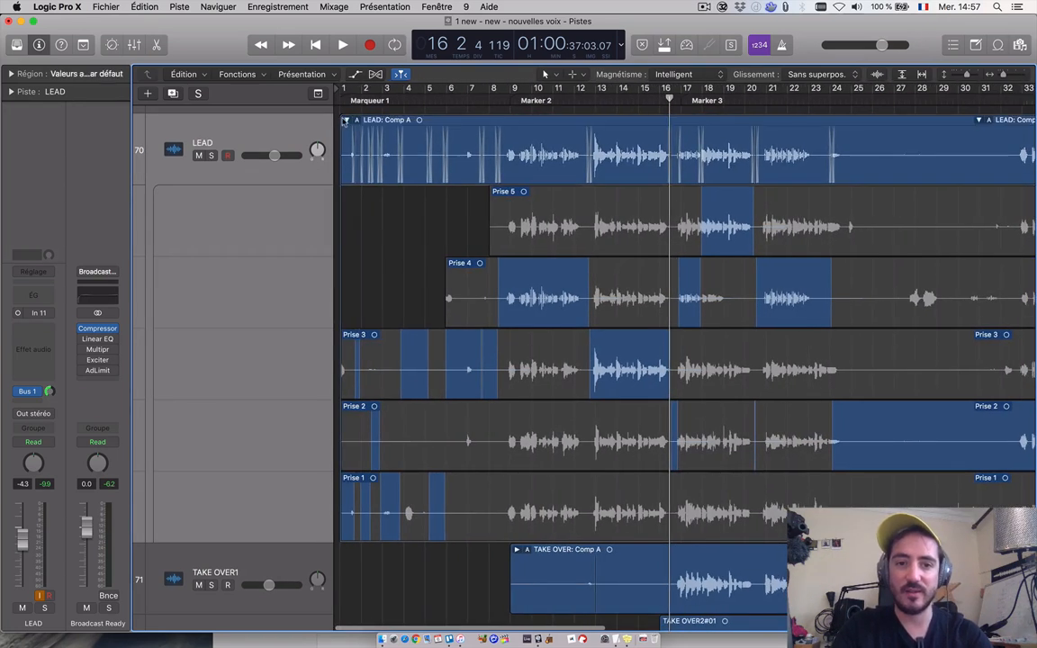
{"action": "left_click", "coordinate": [347, 120]}
{"action": "left_click", "coordinate": [346, 120]}
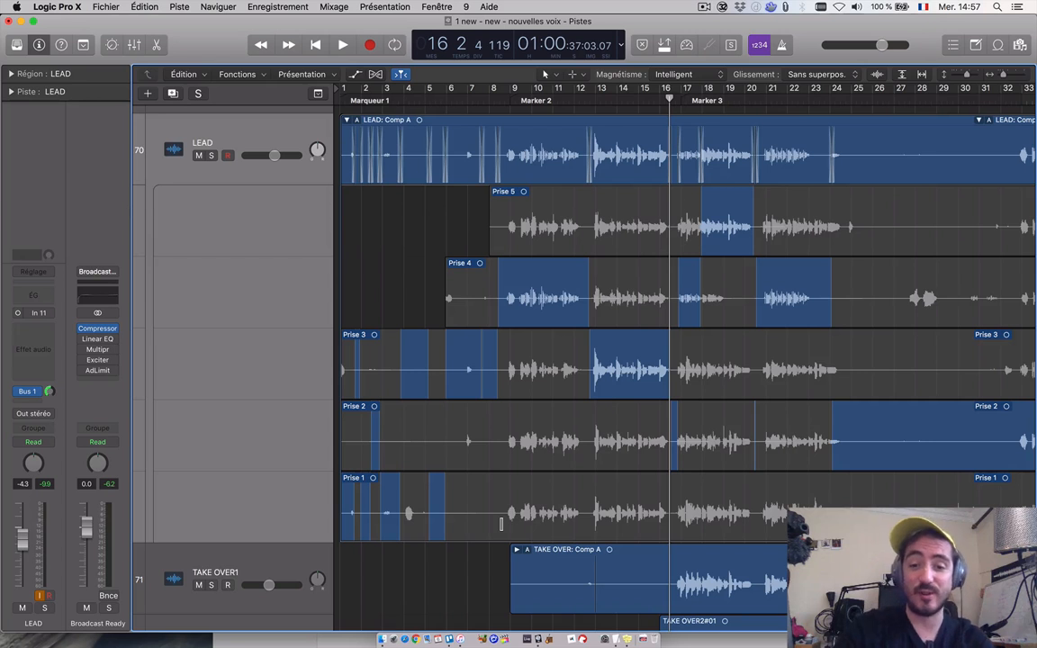
{"action": "left_click", "coordinate": [501, 523]}
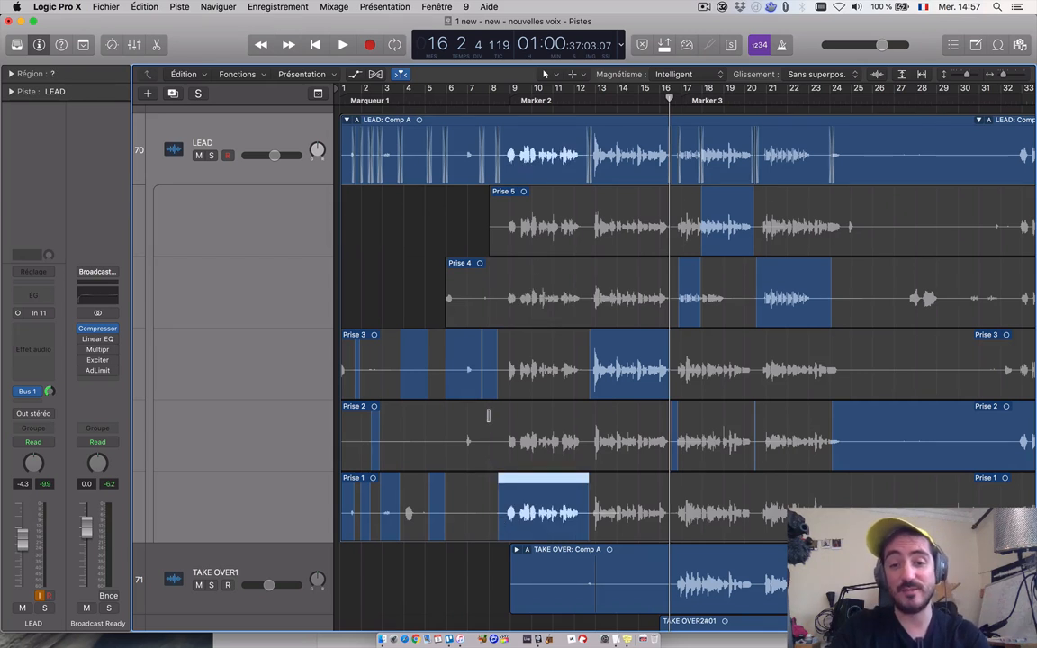
{"action": "left_click", "coordinate": [487, 102]}
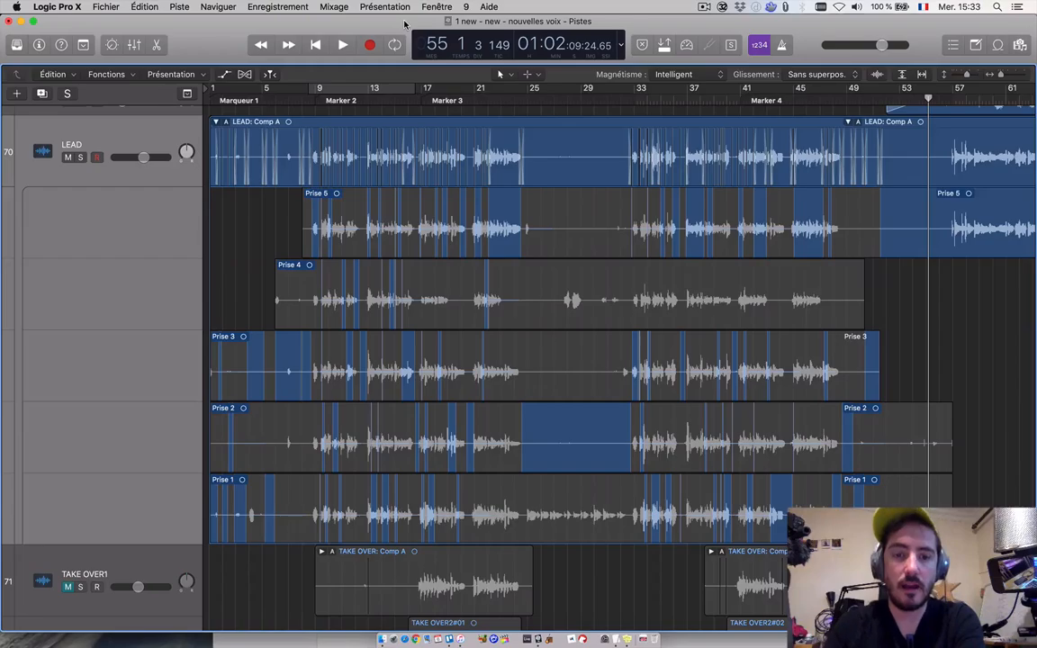
Step: Look over the finished LEAD comp, collapsing its take folder and expanding it again
{"action": "scroll", "coordinate": [480, 214], "scroll_direction": "up", "scroll_amount": 1}
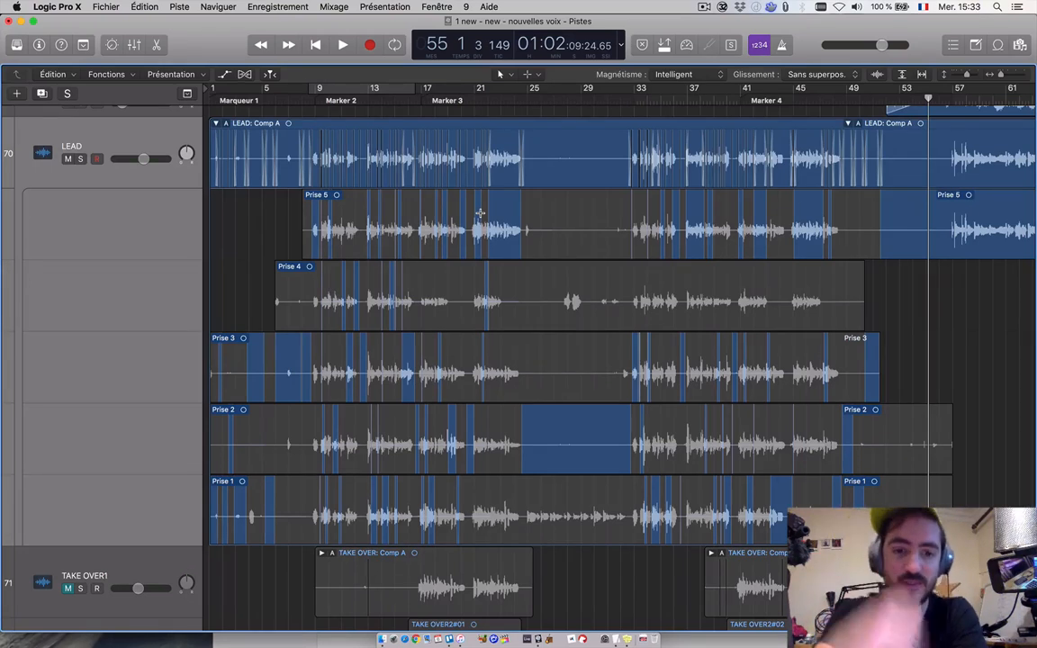
{"action": "scroll", "coordinate": [383, 254], "scroll_direction": "right", "scroll_amount": 2}
{"action": "scroll", "coordinate": [382, 255], "scroll_direction": "left", "scroll_amount": 2}
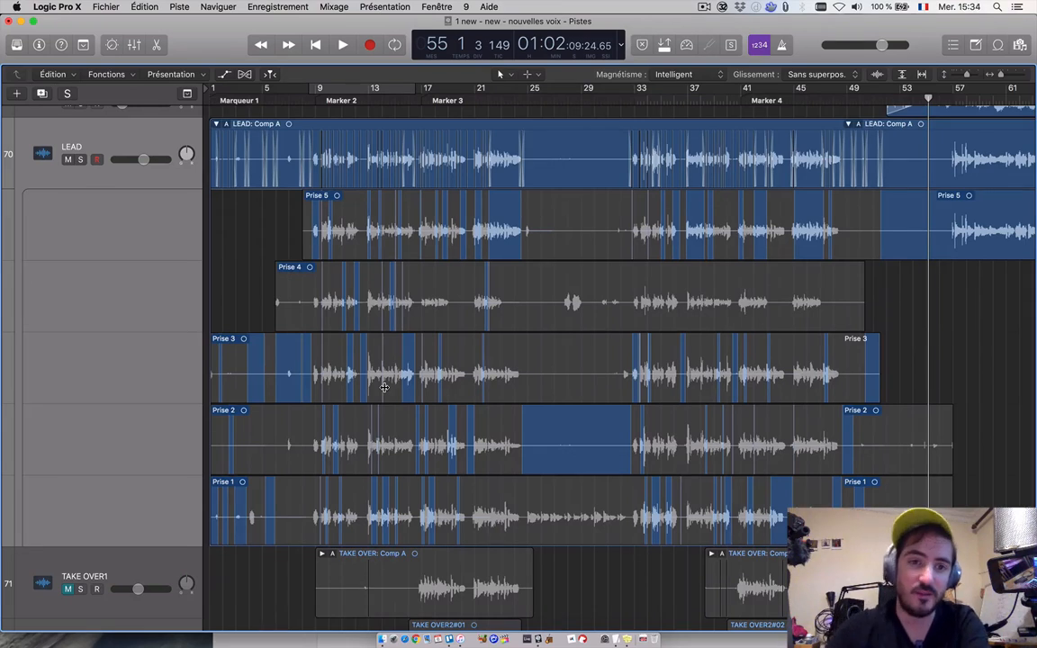
{"action": "left_click", "coordinate": [216, 125]}
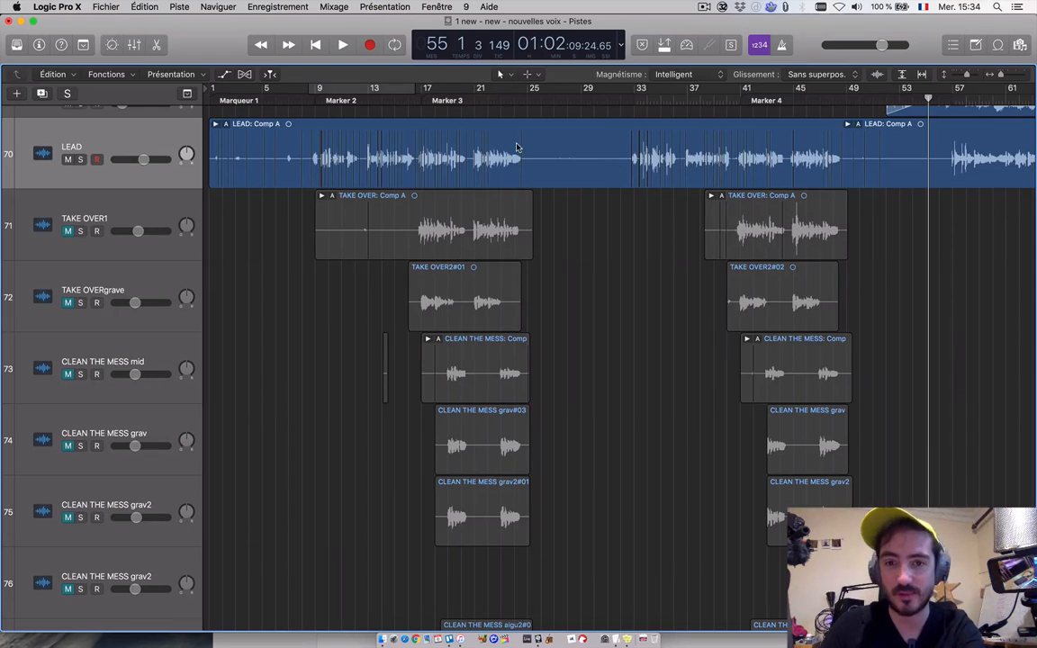
{"action": "left_click", "coordinate": [215, 124]}
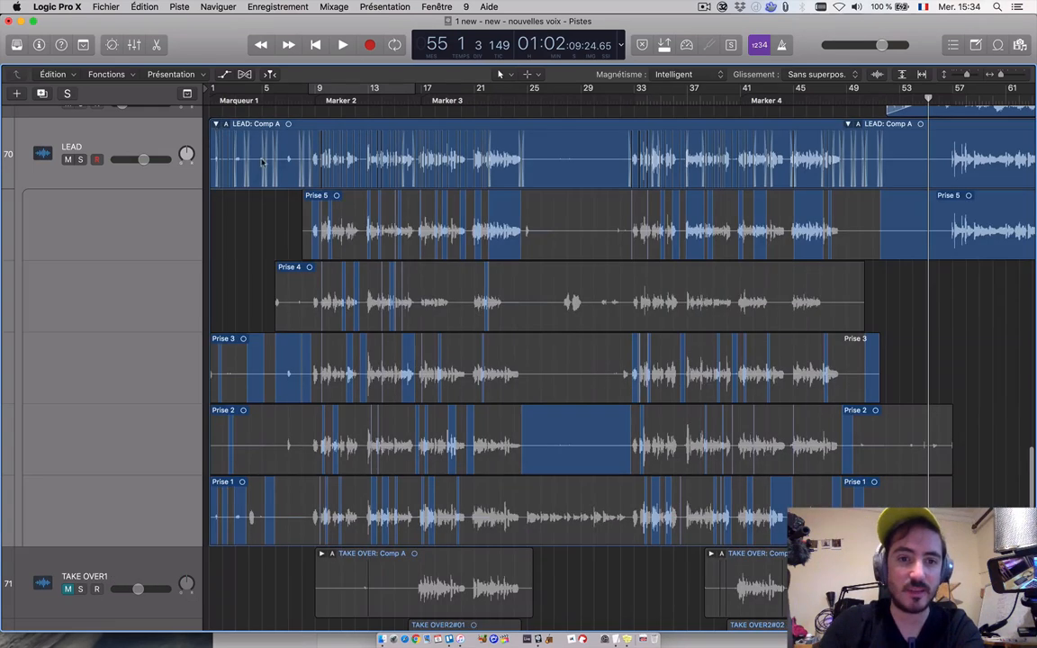
Step: Examine the comp passages selected across the five LEAD takes from about bar 48 back to bar 26
{"action": "key", "text": "super+Right"}
{"action": "key", "text": "super+Right"}
{"action": "key", "text": "super+Right"}
{"action": "key", "text": "super+Right"}
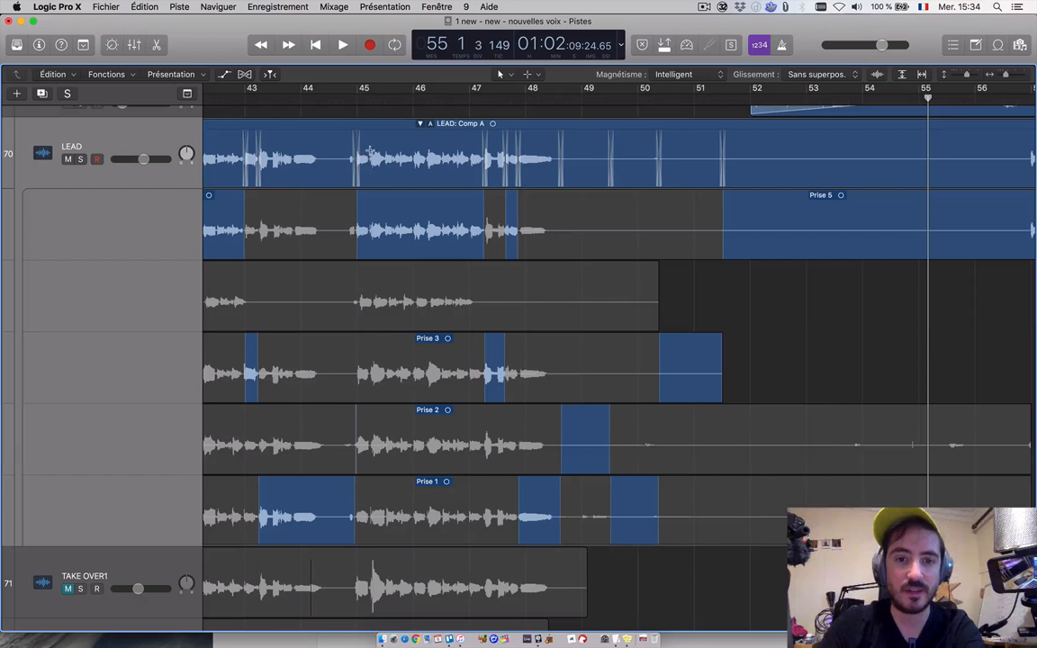
{"action": "scroll", "coordinate": [254, 169], "scroll_direction": "left", "scroll_amount": 5}
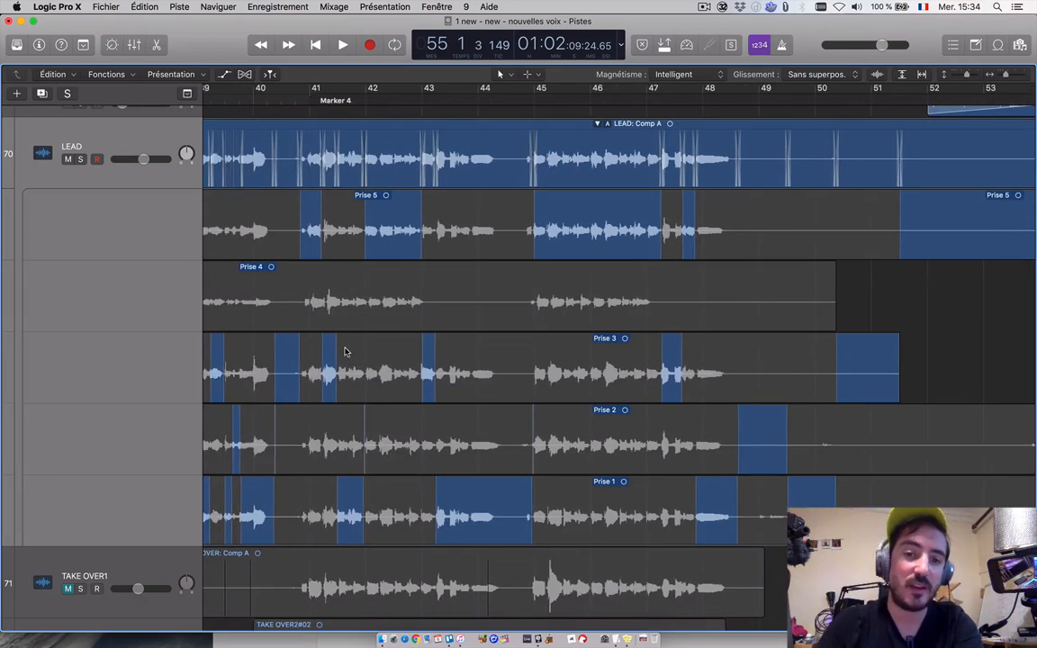
{"action": "scroll", "coordinate": [345, 351], "scroll_direction": "left", "scroll_amount": 2}
{"action": "scroll", "coordinate": [418, 263], "scroll_direction": "left", "scroll_amount": 6}
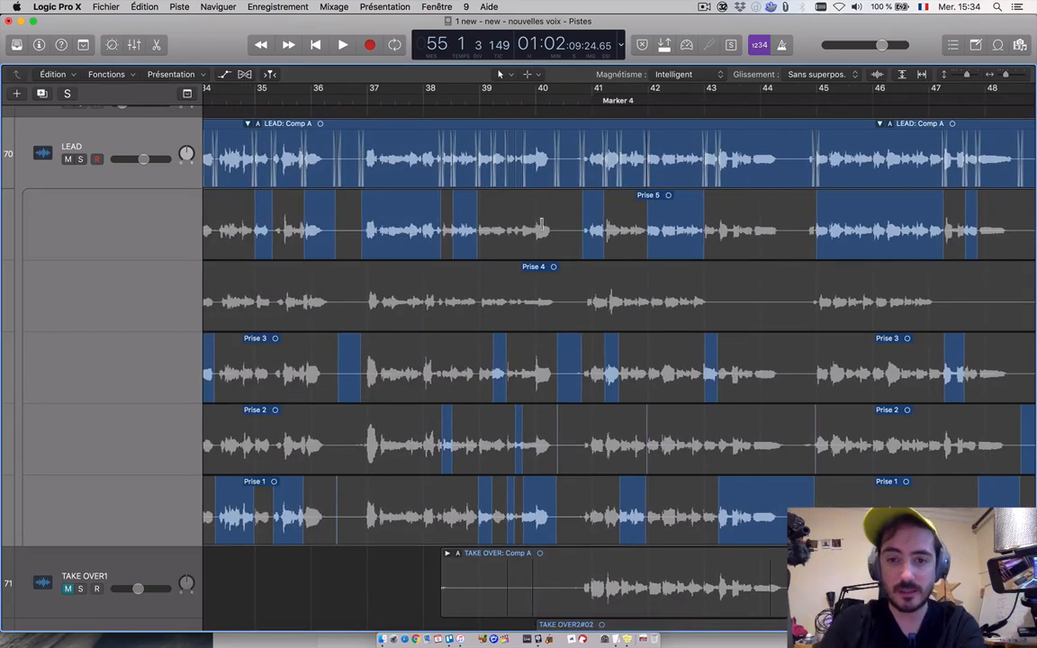
{"action": "scroll", "coordinate": [514, 206], "scroll_direction": "left", "scroll_amount": 12}
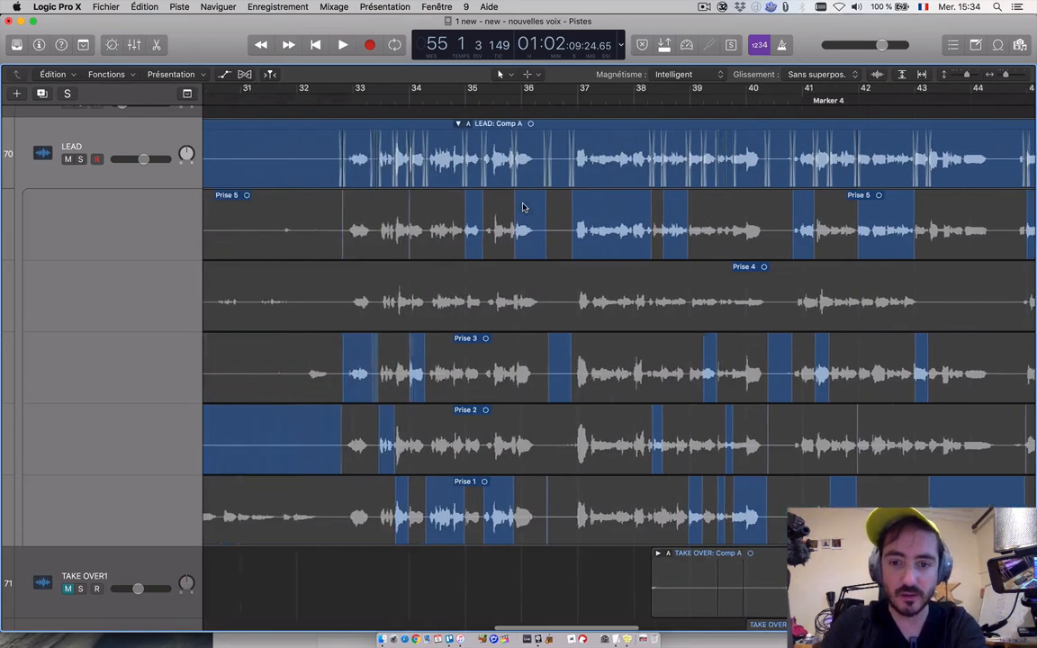
{"action": "scroll", "coordinate": [449, 242], "scroll_direction": "left", "scroll_amount": 1}
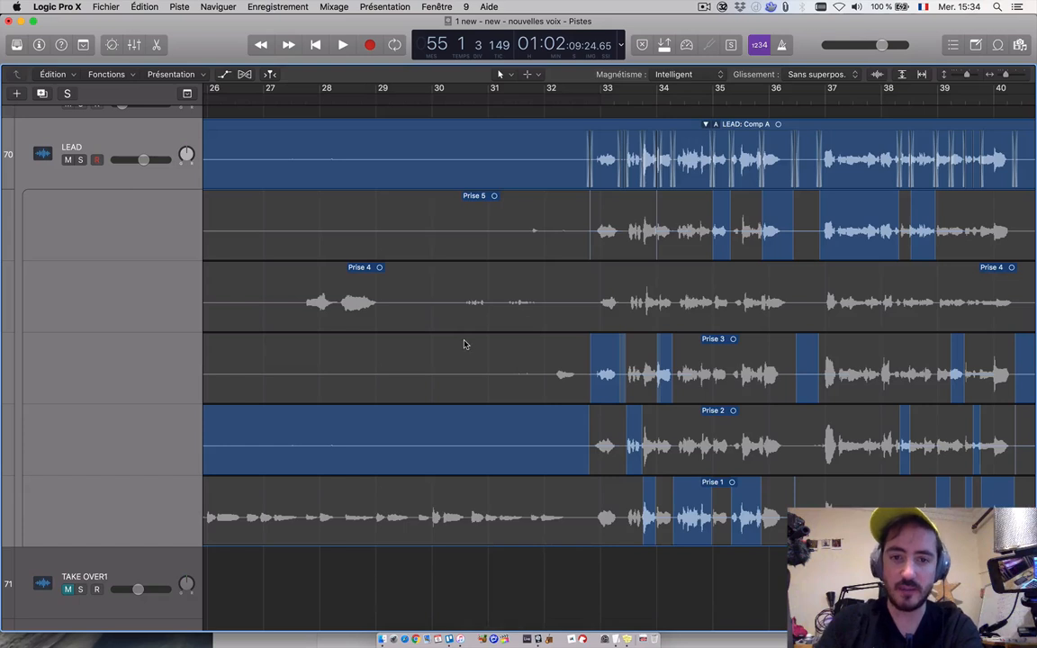
Step: Move the start of the Prise 2 passage near bar 9.5 slightly earlier
{"action": "scroll", "coordinate": [463, 343], "scroll_direction": "left", "scroll_amount": 20}
{"action": "scroll", "coordinate": [463, 343], "scroll_direction": "right", "scroll_amount": 2}
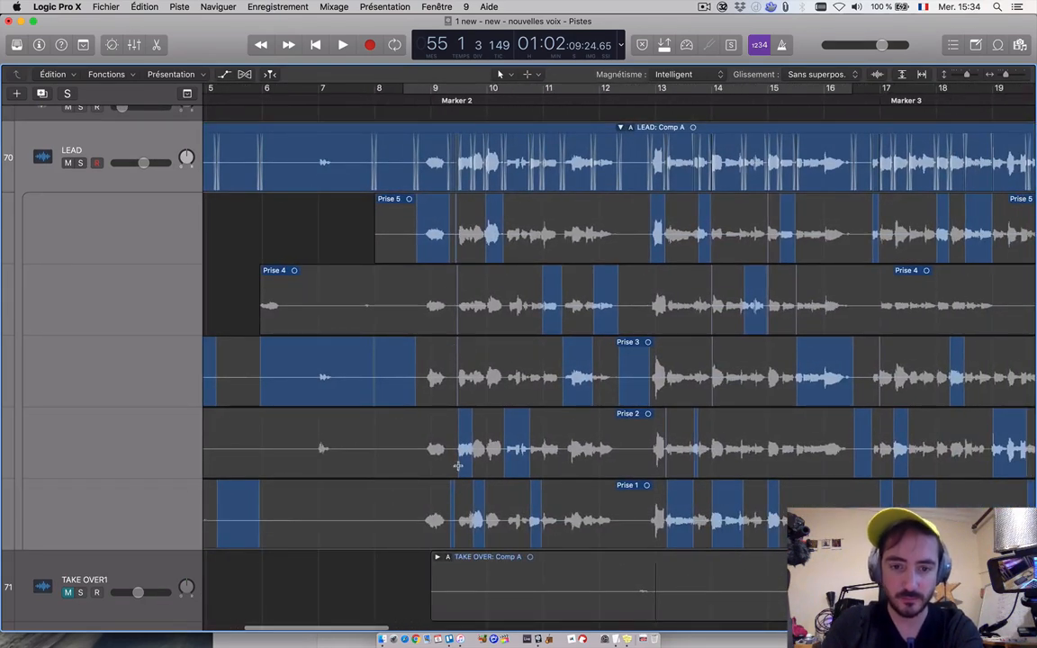
{"action": "left_click_drag", "start_coordinate": [458, 471], "coordinate": [456, 469]}
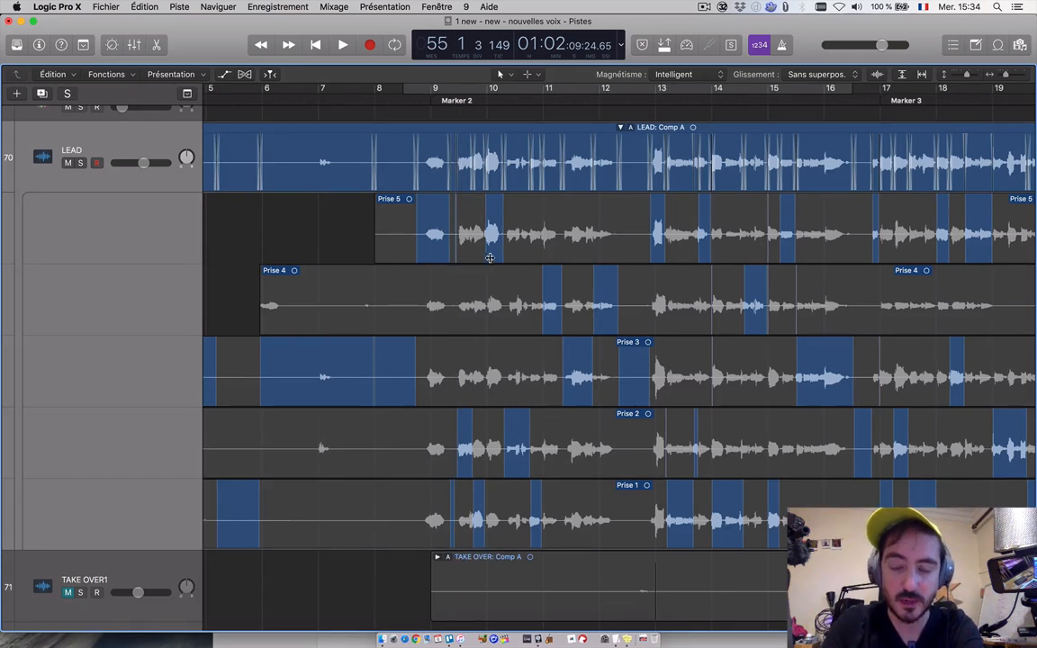
Step: Play the LEAD comp from just before bar 9 to about bar 12 to check the transitions between takes
{"action": "key", "text": "super+Right"}
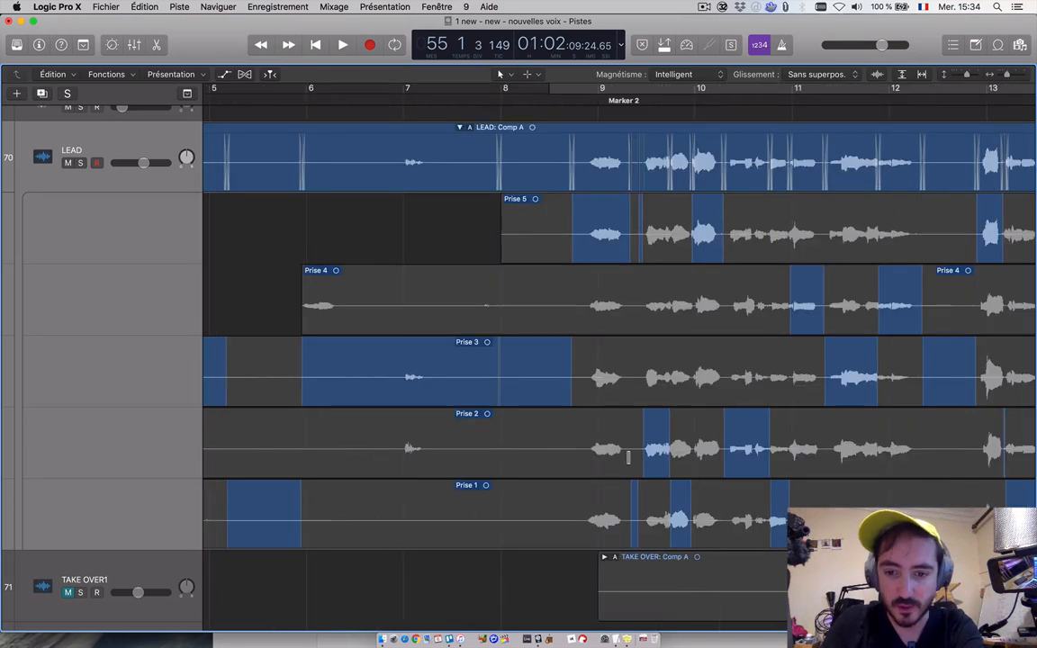
{"action": "scroll", "coordinate": [554, 453], "scroll_direction": "right", "scroll_amount": 3}
{"action": "left_click", "coordinate": [465, 100]}
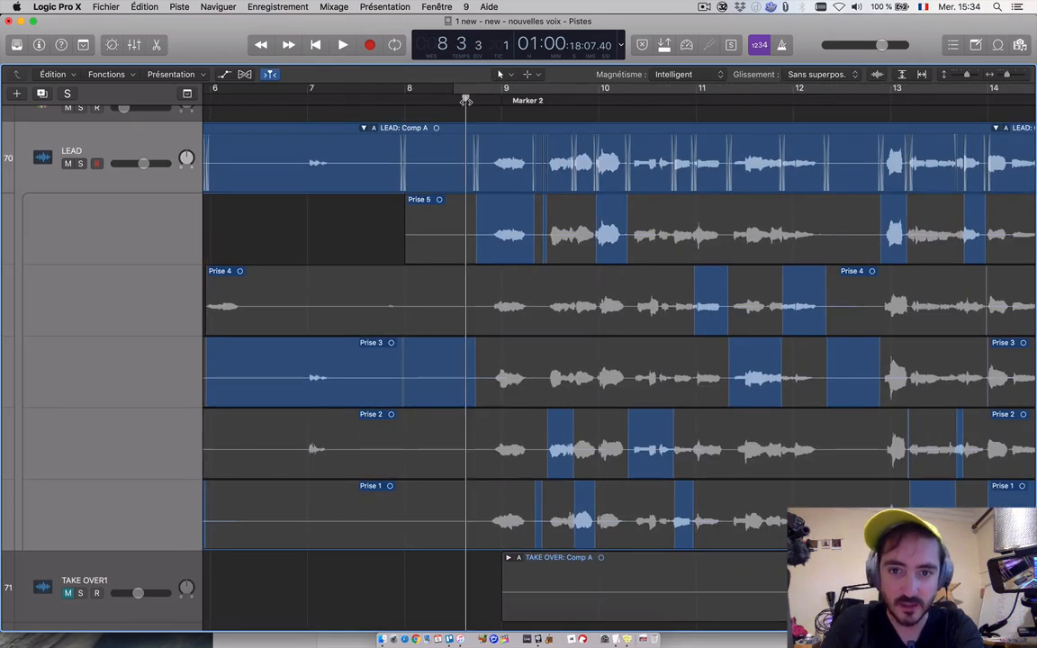
{"action": "key", "text": "space"}
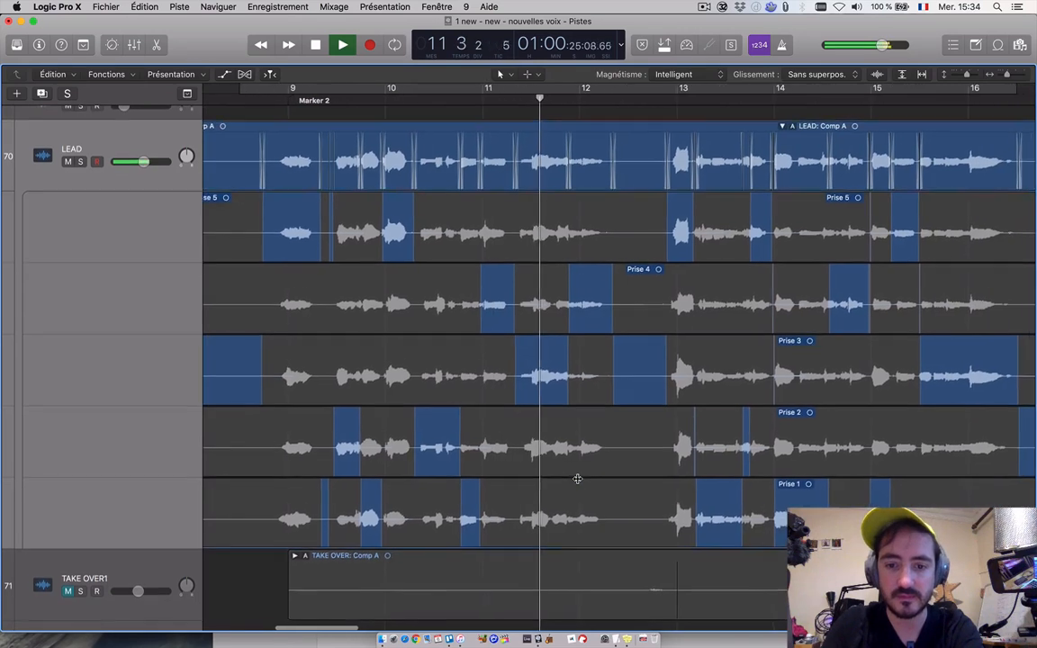
{"action": "key", "text": "space"}
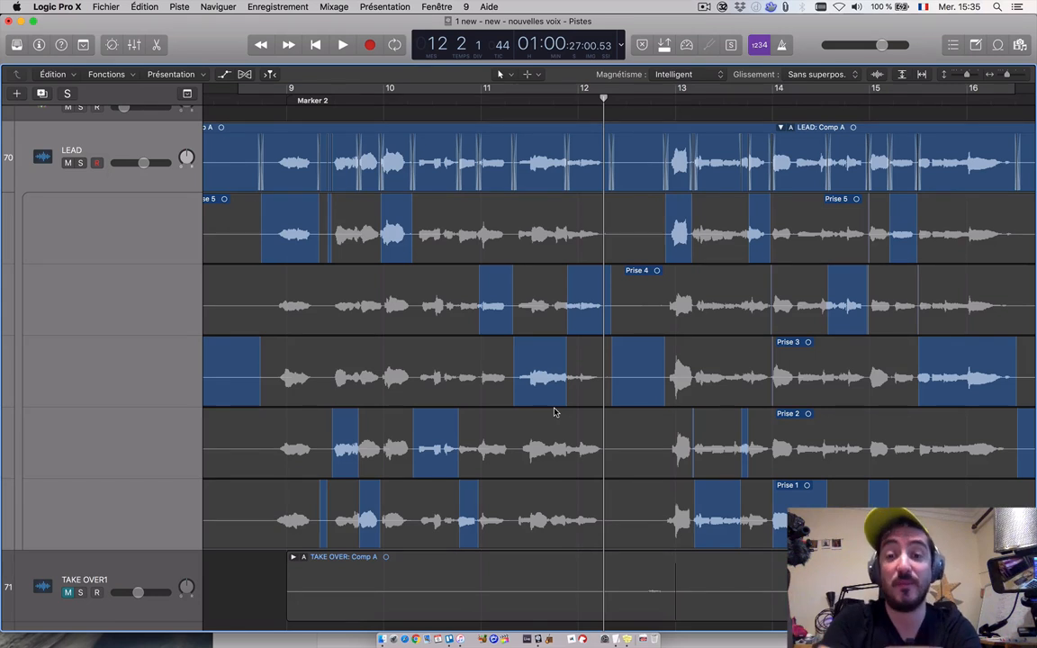
Step: Move the start of the Prise 1 passage just after bar 13 slightly earlier to meet the Prise 5 passage
{"action": "scroll", "coordinate": [554, 412], "scroll_direction": "right", "scroll_amount": 5}
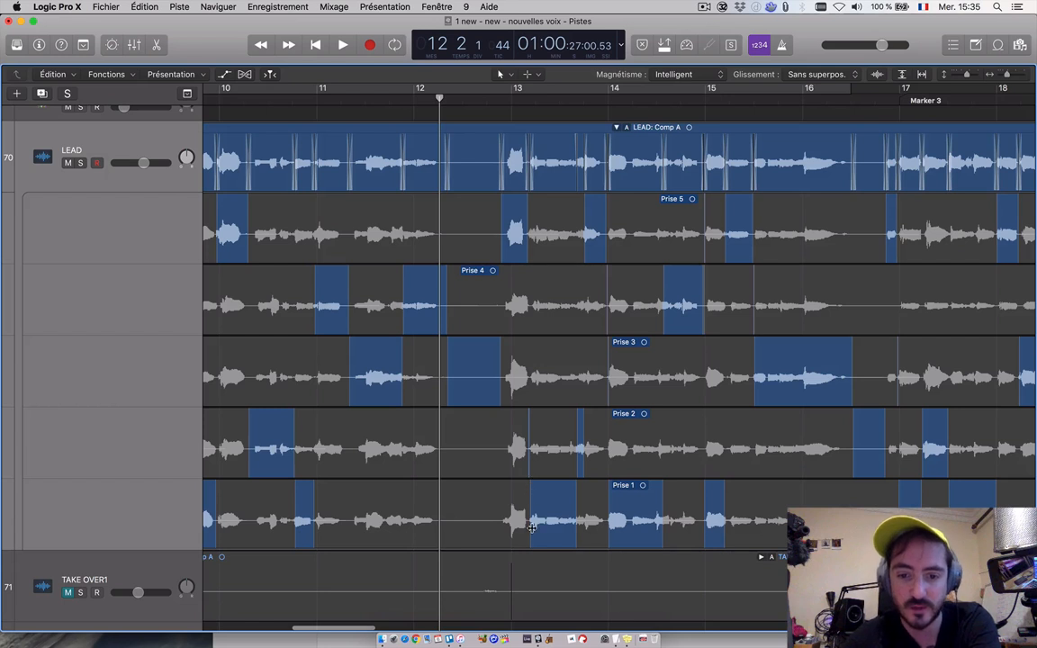
{"action": "left_click_drag", "start_coordinate": [529, 532], "coordinate": [526, 531]}
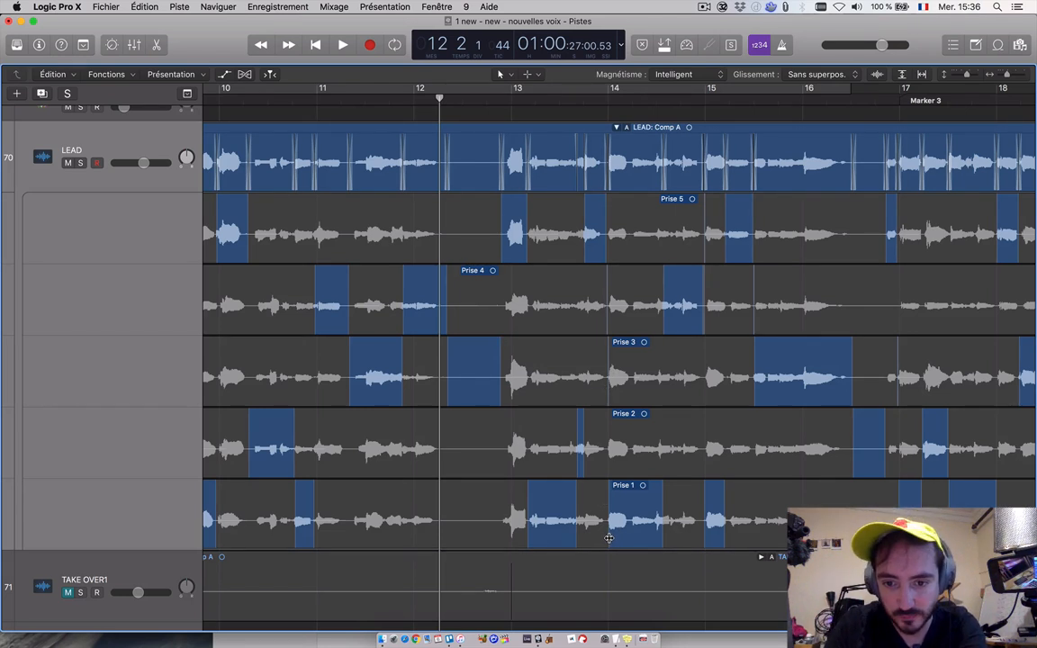
{"action": "scroll", "coordinate": [654, 462], "scroll_direction": "right", "scroll_amount": 3}
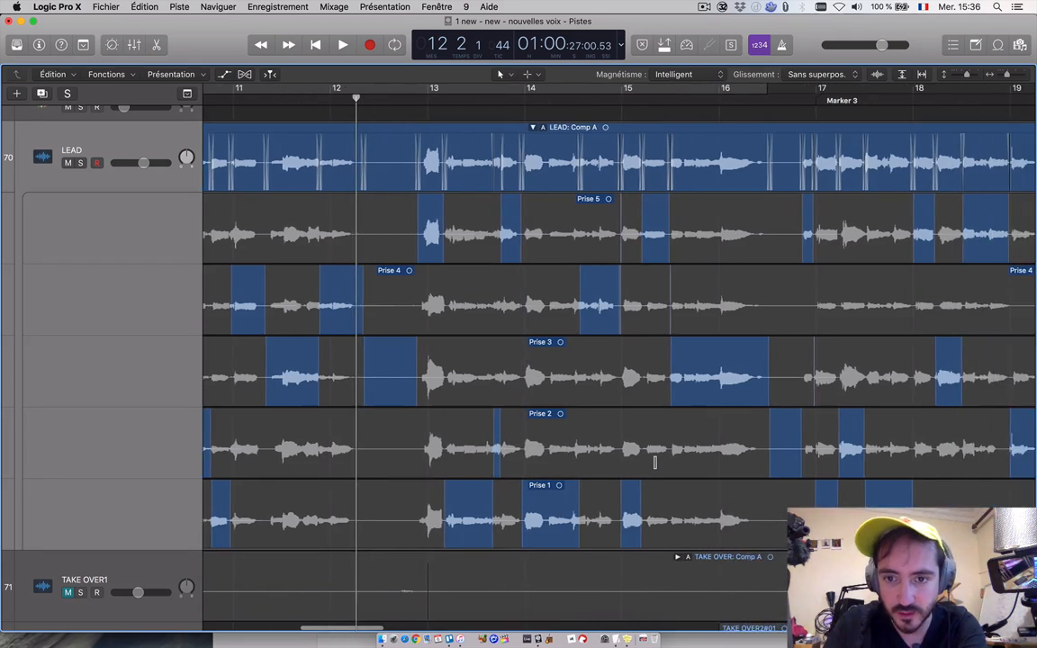
Step: Move the end of the Prise 4 passage near bar 15 of the LEAD comp slightly later
{"action": "scroll", "coordinate": [654, 461], "scroll_direction": "right", "scroll_amount": 2}
{"action": "left_click_drag", "start_coordinate": [578, 324], "coordinate": [580, 325]}
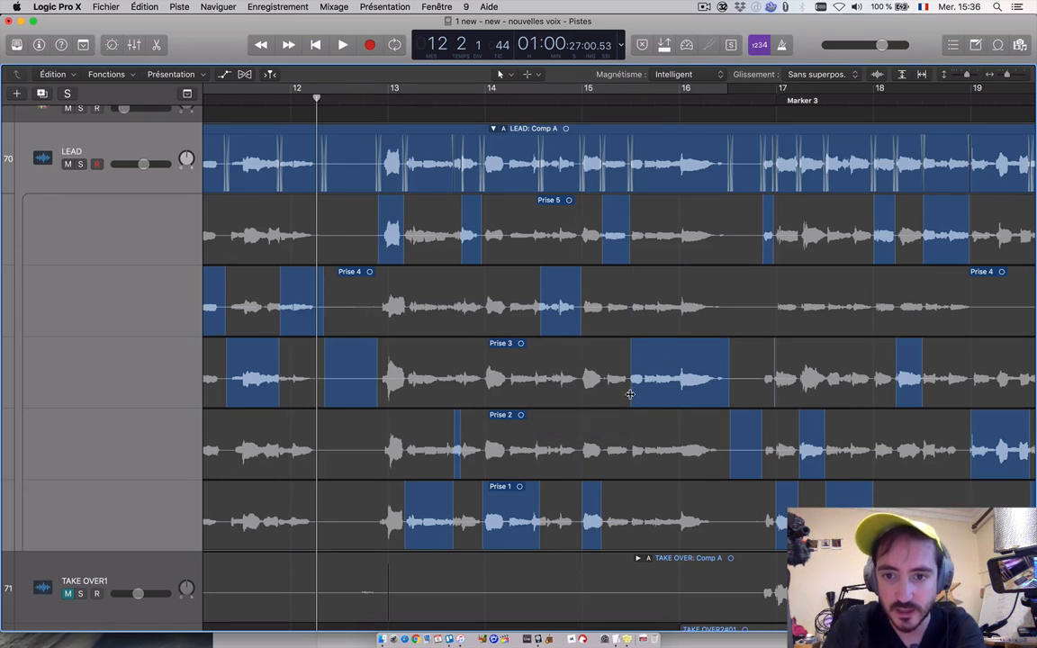
{"action": "scroll", "coordinate": [630, 394], "scroll_direction": "right", "scroll_amount": 5}
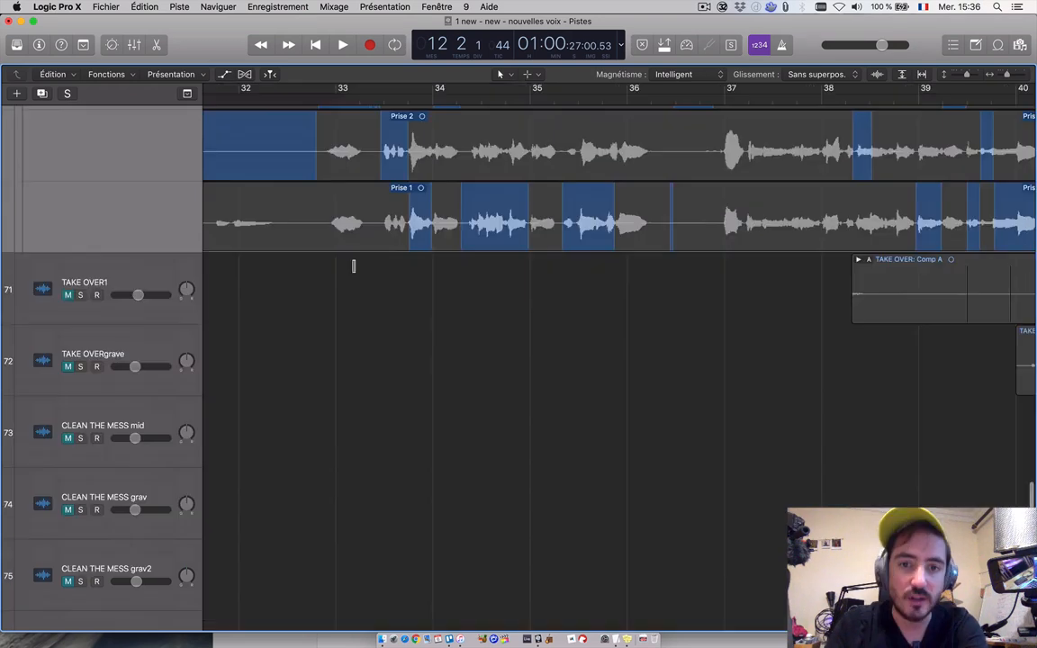
Step: Split the region on the first PAPADAM 1 track (track 78) at position 28 2 2 121
{"action": "scroll", "coordinate": [354, 267], "scroll_direction": "up", "scroll_amount": 10}
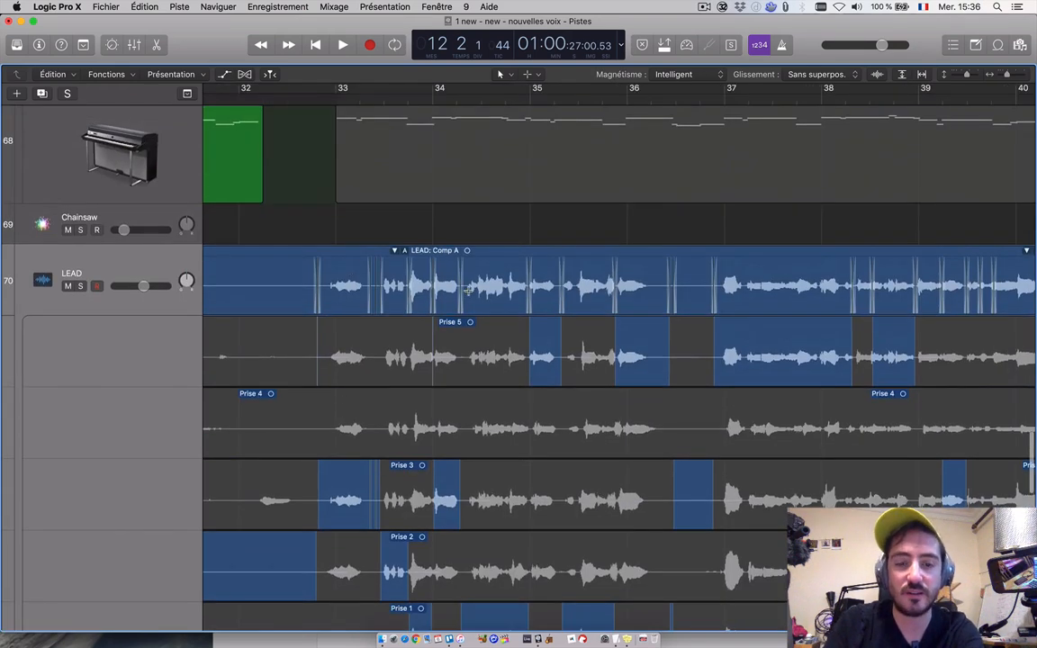
{"action": "scroll", "coordinate": [377, 458], "scroll_direction": "down", "scroll_amount": 12}
{"action": "scroll", "coordinate": [373, 334], "scroll_direction": "left", "scroll_amount": 8}
{"action": "scroll", "coordinate": [373, 334], "scroll_direction": "down", "scroll_amount": 6}
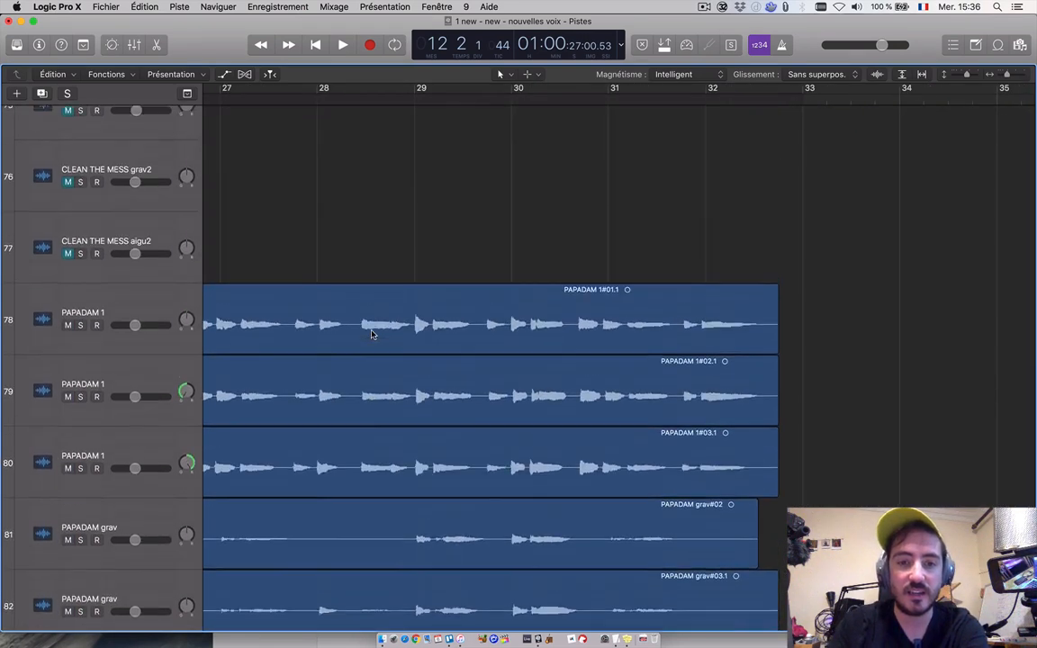
{"action": "scroll", "coordinate": [371, 334], "scroll_direction": "left", "scroll_amount": 2}
{"action": "scroll", "coordinate": [371, 334], "scroll_direction": "up", "scroll_amount": 2}
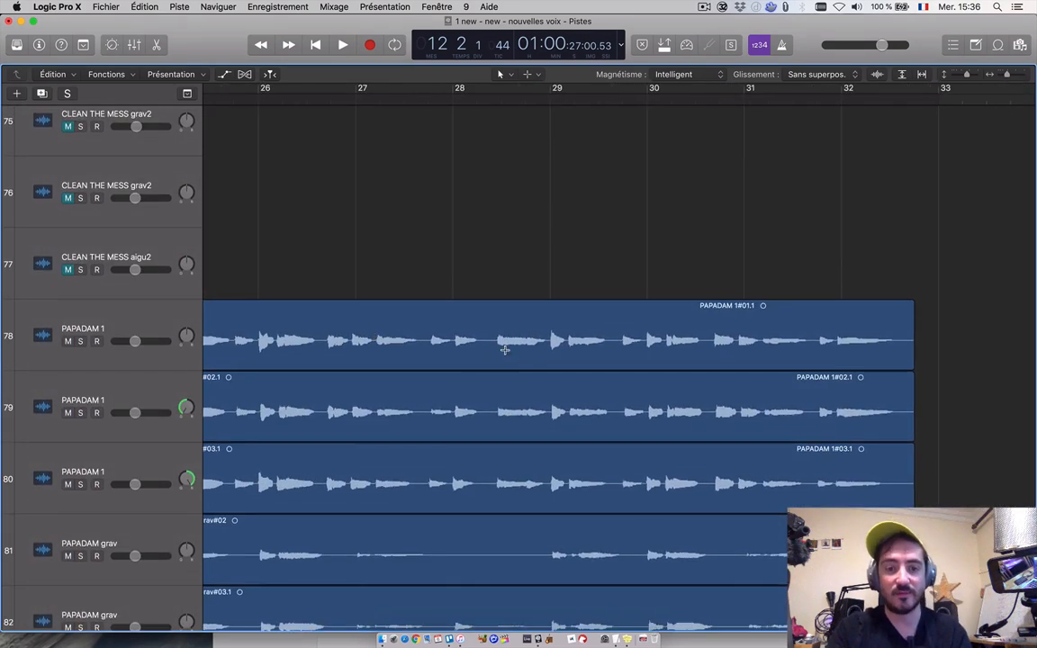
{"action": "scroll", "coordinate": [523, 270], "scroll_direction": "down", "scroll_amount": 5}
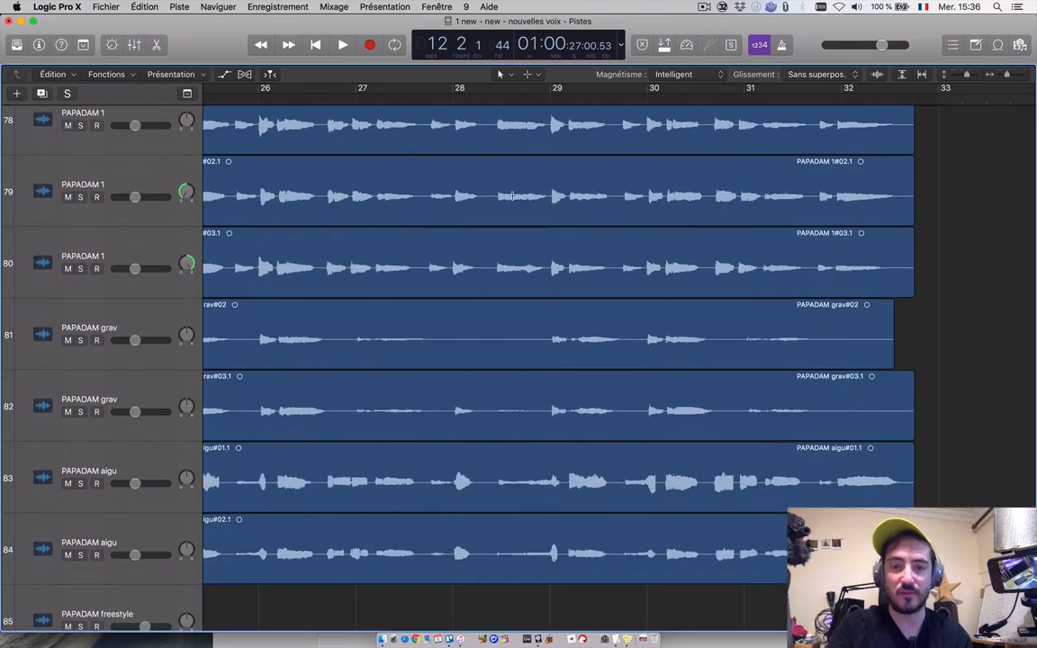
{"action": "scroll", "coordinate": [476, 261], "scroll_direction": "up", "scroll_amount": 2}
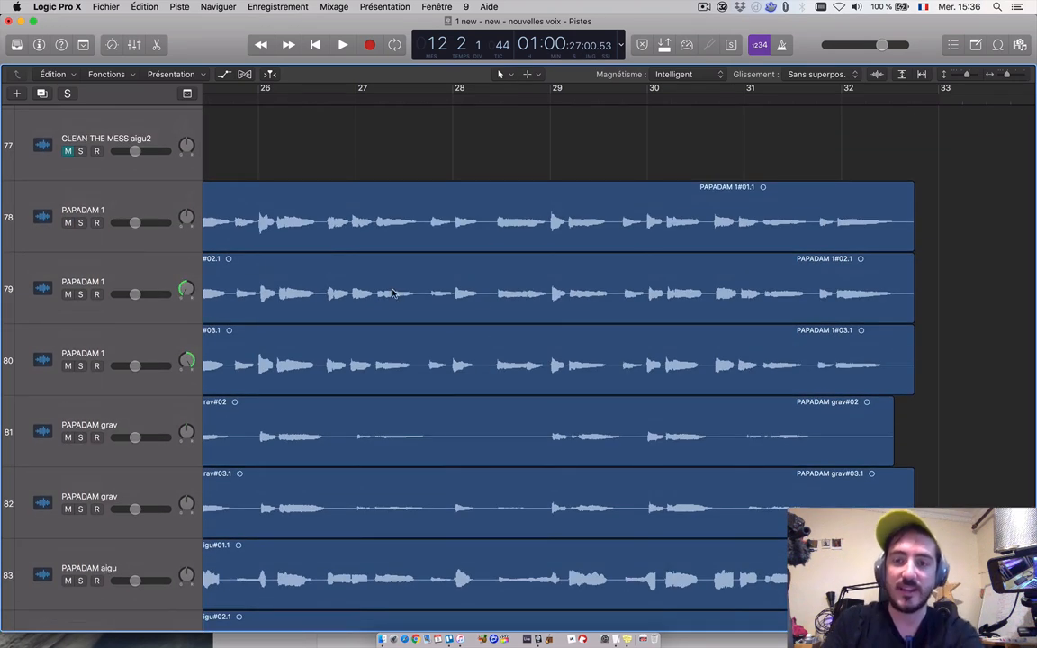
{"action": "left_click", "coordinate": [486, 236]}
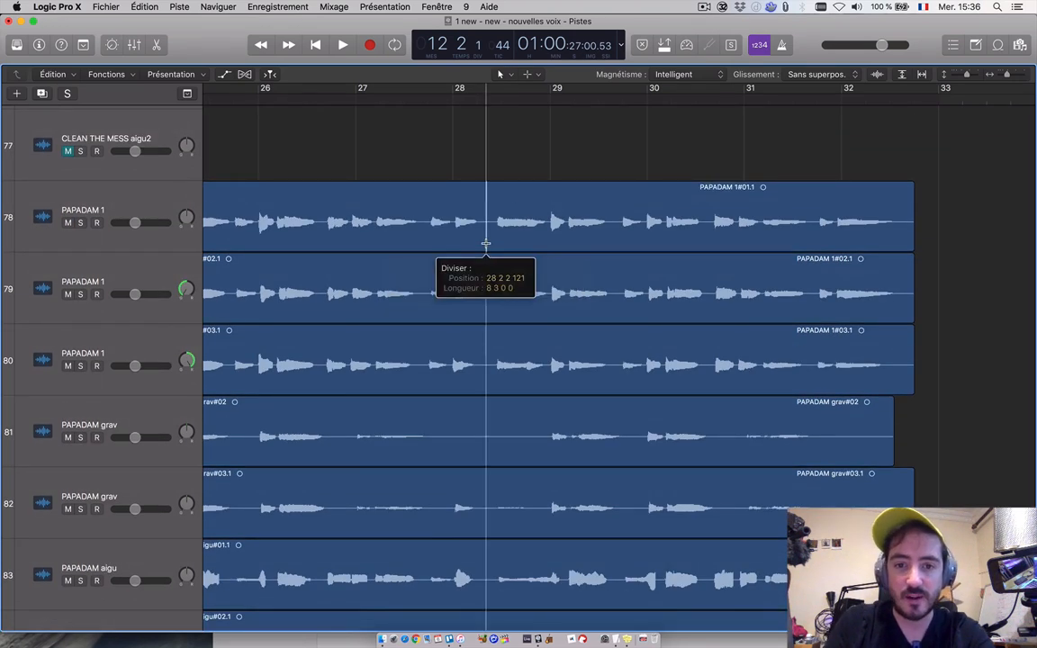
Step: Mute and unmute the first two PAPADAM 1 tracks (78 and 79) one after the other
{"action": "left_click", "coordinate": [66, 223]}
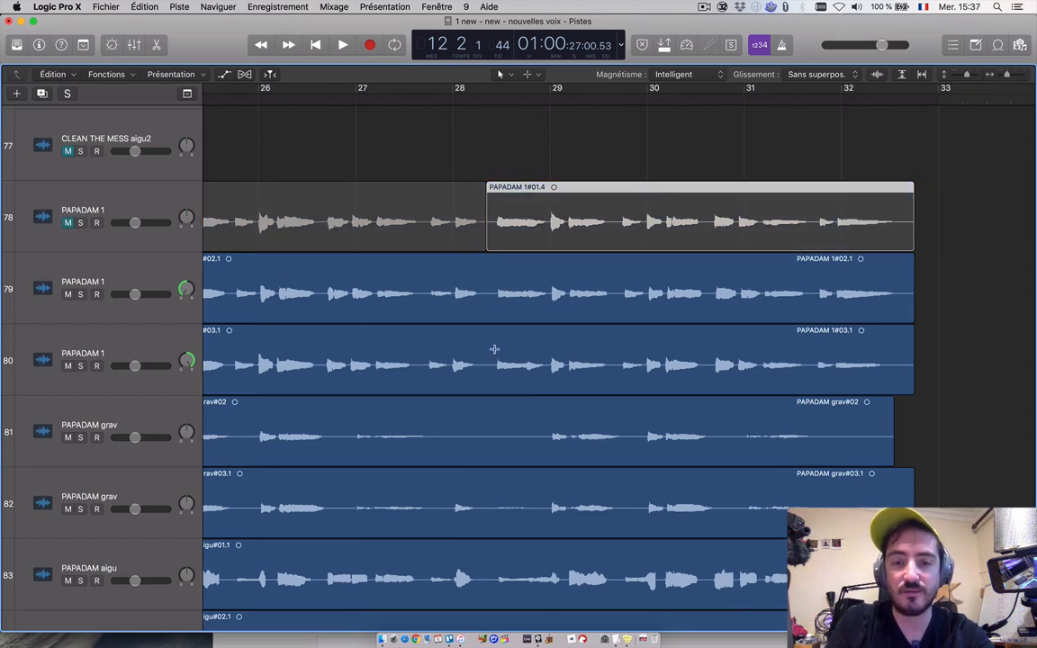
{"action": "left_click", "coordinate": [67, 222]}
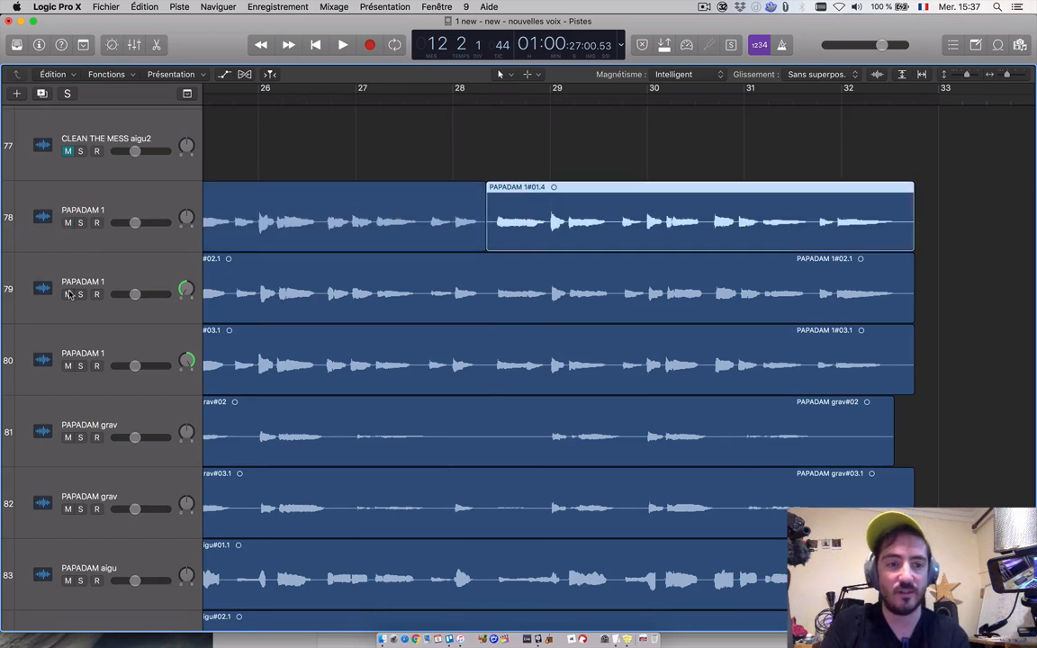
{"action": "left_click", "coordinate": [67, 294]}
{"action": "left_click", "coordinate": [66, 305]}
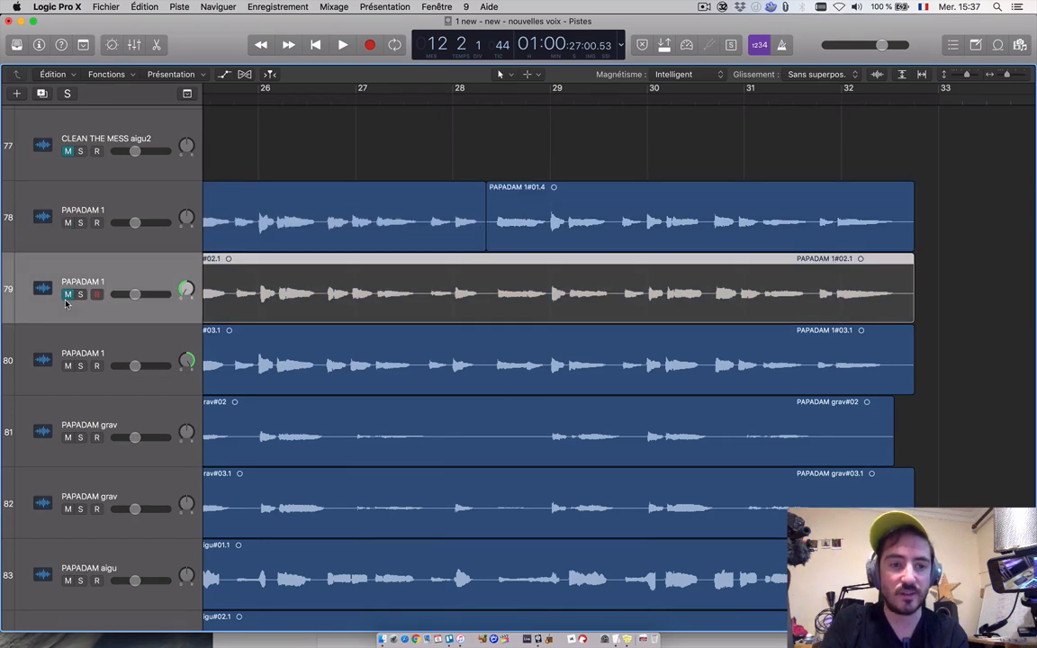
{"action": "left_click", "coordinate": [67, 294]}
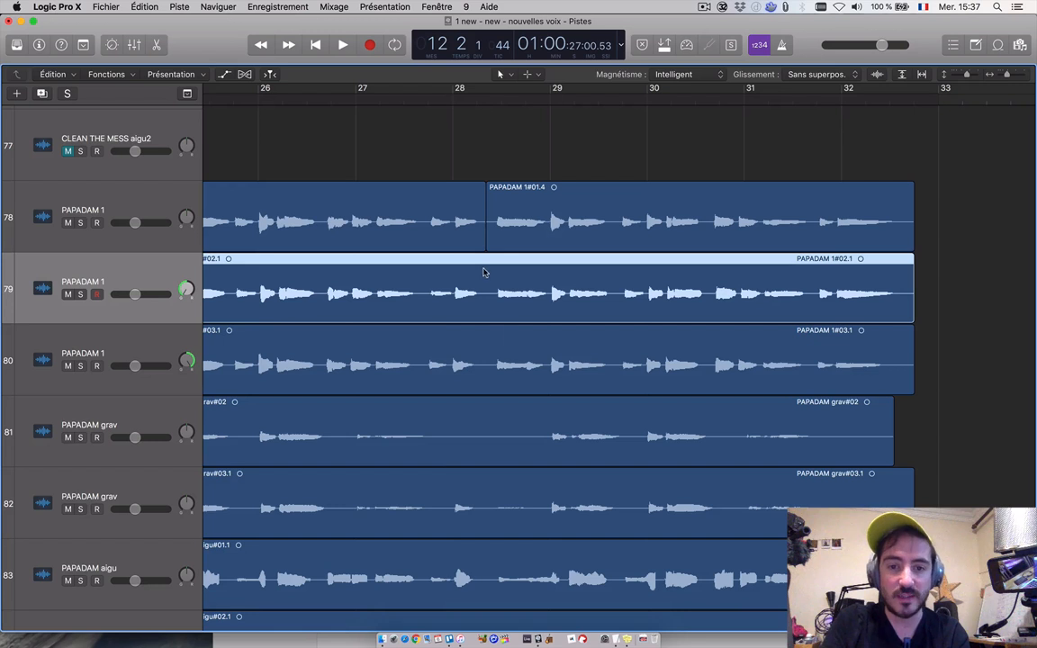
Step: Cut out the audio from just after bar 28 to bar 29 on tracks 79–81 and just before bar 30 on tracks 78–79
{"action": "left_click_drag", "start_coordinate": [491, 261], "coordinate": [545, 444]}
{"action": "key", "text": "Delete"}
{"action": "left_click_drag", "start_coordinate": [616, 191], "coordinate": [643, 293]}
{"action": "key", "text": "Delete"}
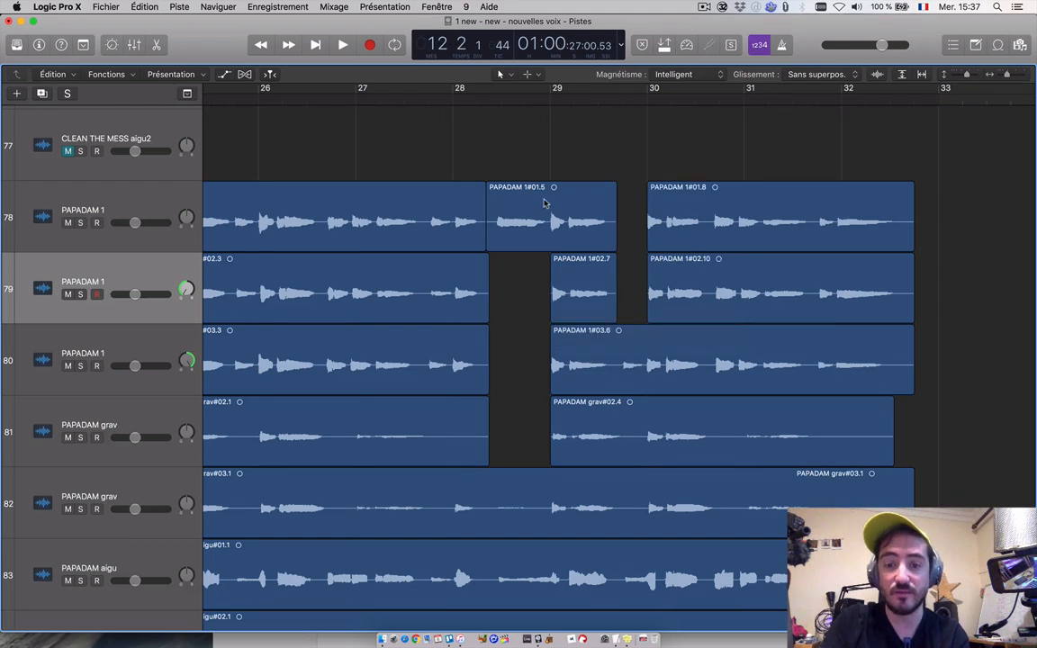
Step: Undo the two cut-outs on the PAPADAM tracks and unmute track 79
{"action": "key", "text": "super+z"}
{"action": "key", "text": "super+z"}
{"action": "key", "text": "super+z"}
{"action": "key", "text": "super+z"}
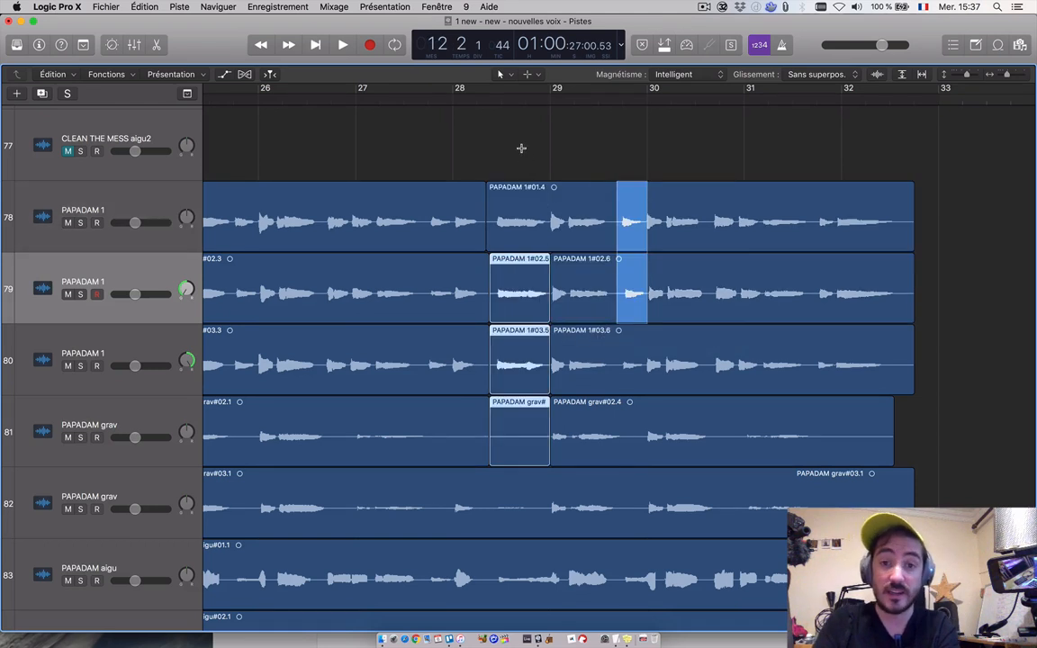
{"action": "left_click", "coordinate": [493, 139]}
{"action": "key", "text": "ctrl+m"}
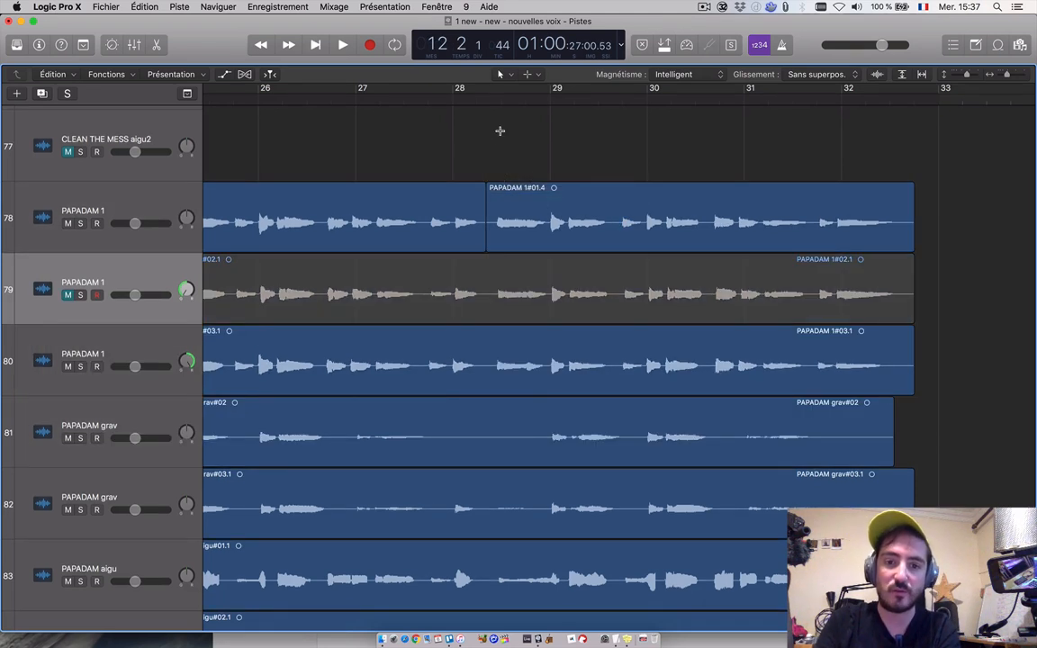
{"action": "key", "text": "m"}
Step: Return to the LEAD track and collapse its take folder so only the comp is displayed
{"action": "scroll", "coordinate": [502, 135], "scroll_direction": "up", "scroll_amount": 10}
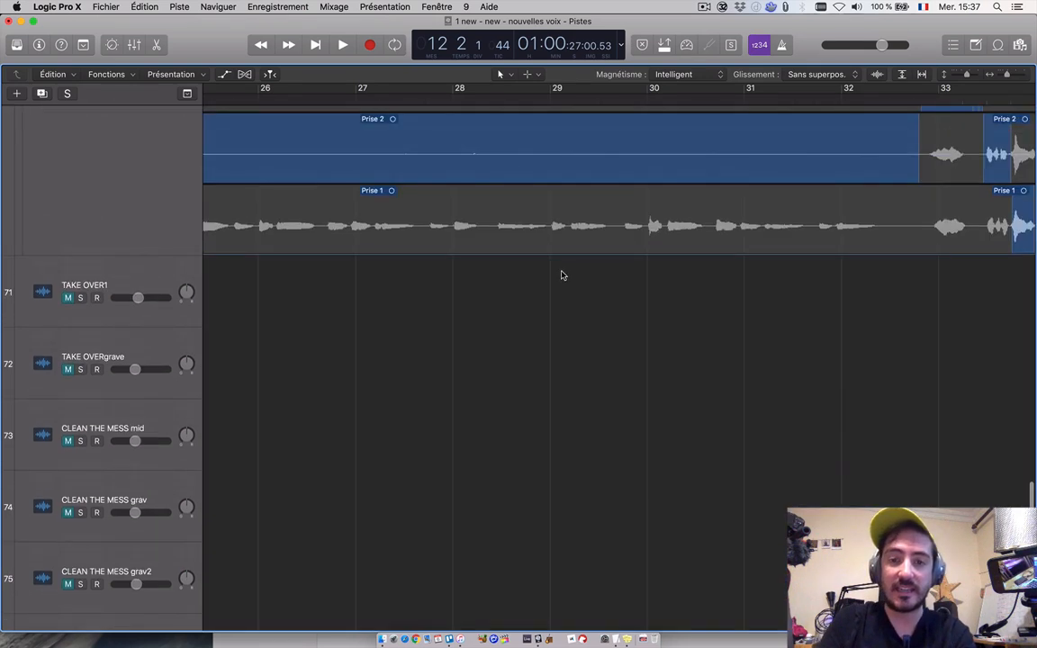
{"action": "scroll", "coordinate": [560, 274], "scroll_direction": "up", "scroll_amount": 6}
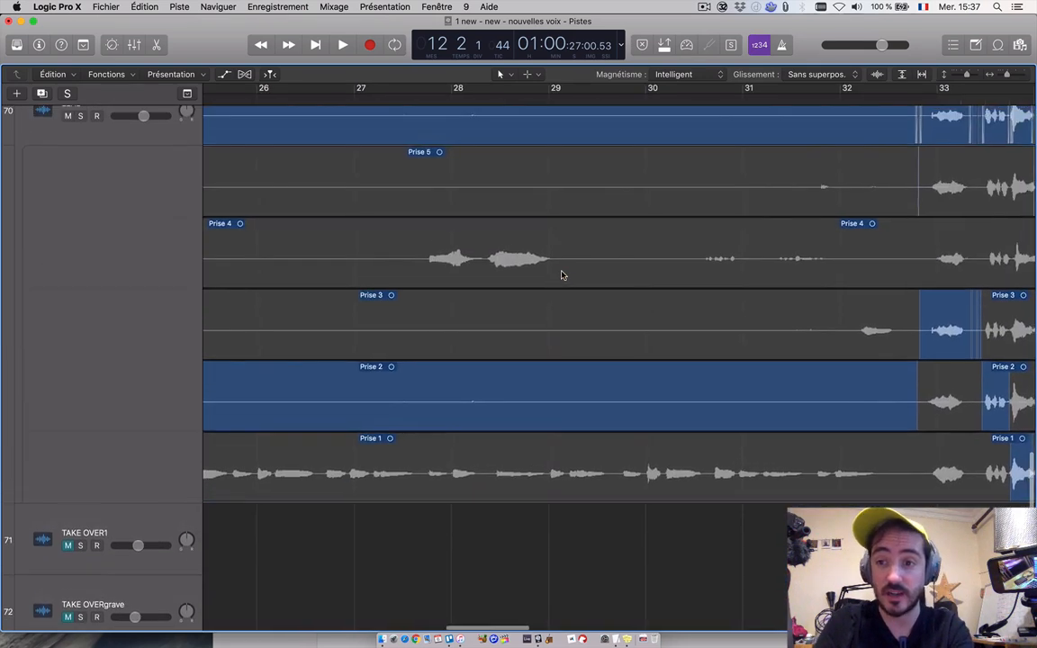
{"action": "scroll", "coordinate": [560, 274], "scroll_direction": "right", "scroll_amount": 5}
{"action": "scroll", "coordinate": [441, 192], "scroll_direction": "right", "scroll_amount": 2}
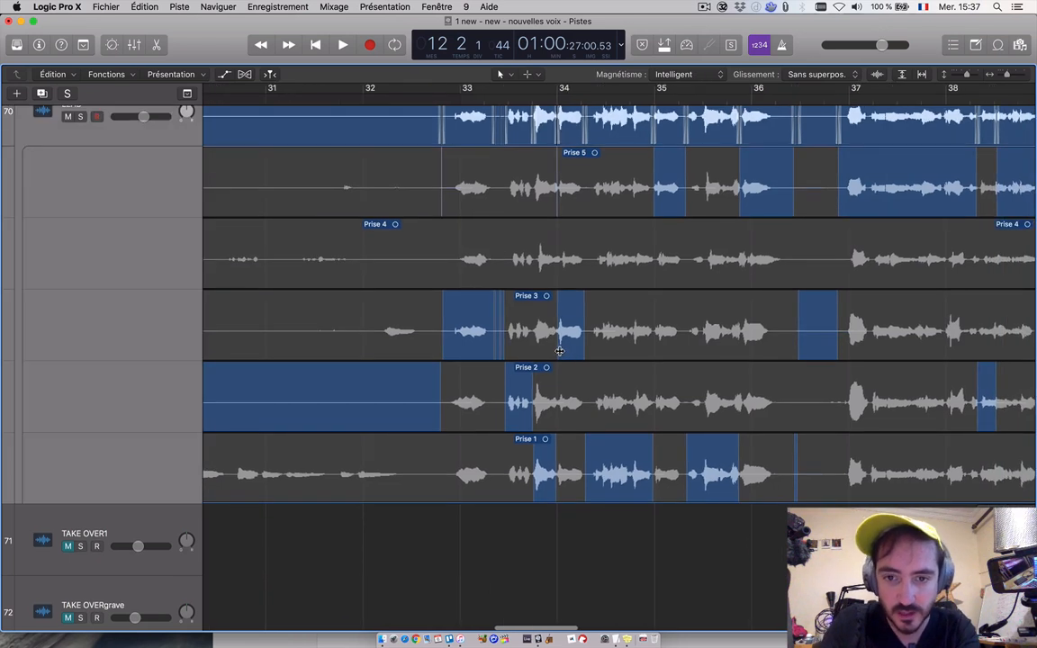
{"action": "scroll", "coordinate": [560, 351], "scroll_direction": "right", "scroll_amount": 5}
{"action": "scroll", "coordinate": [559, 350], "scroll_direction": "right", "scroll_amount": 6}
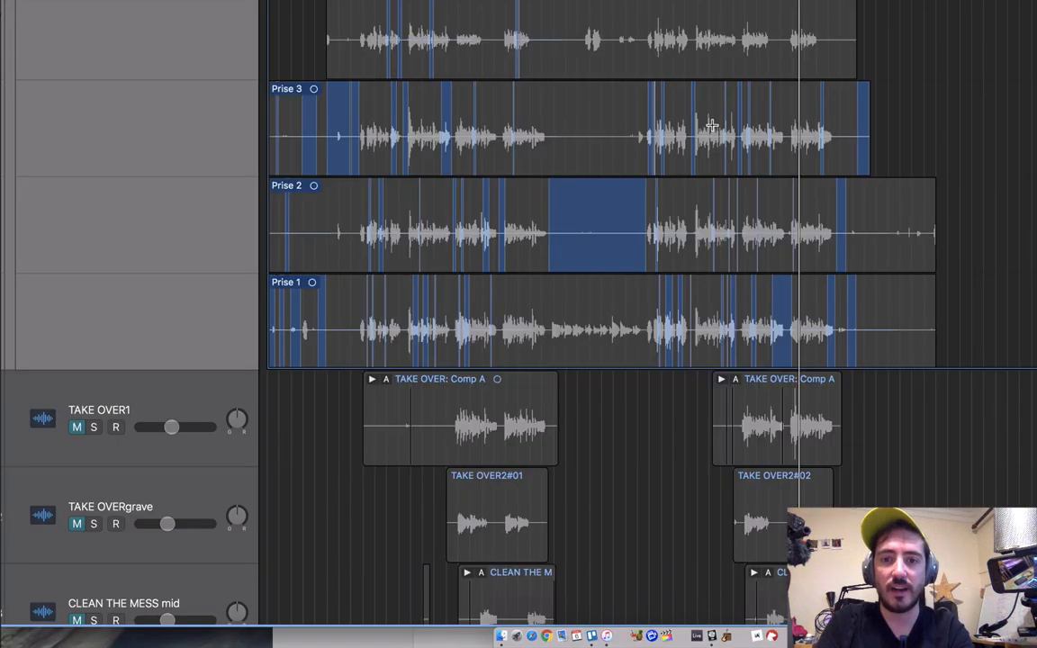
{"action": "scroll", "coordinate": [478, 111], "scroll_direction": "up", "scroll_amount": 10}
{"action": "scroll", "coordinate": [451, 125], "scroll_direction": "down", "scroll_amount": 4}
{"action": "left_click", "coordinate": [278, 245]}
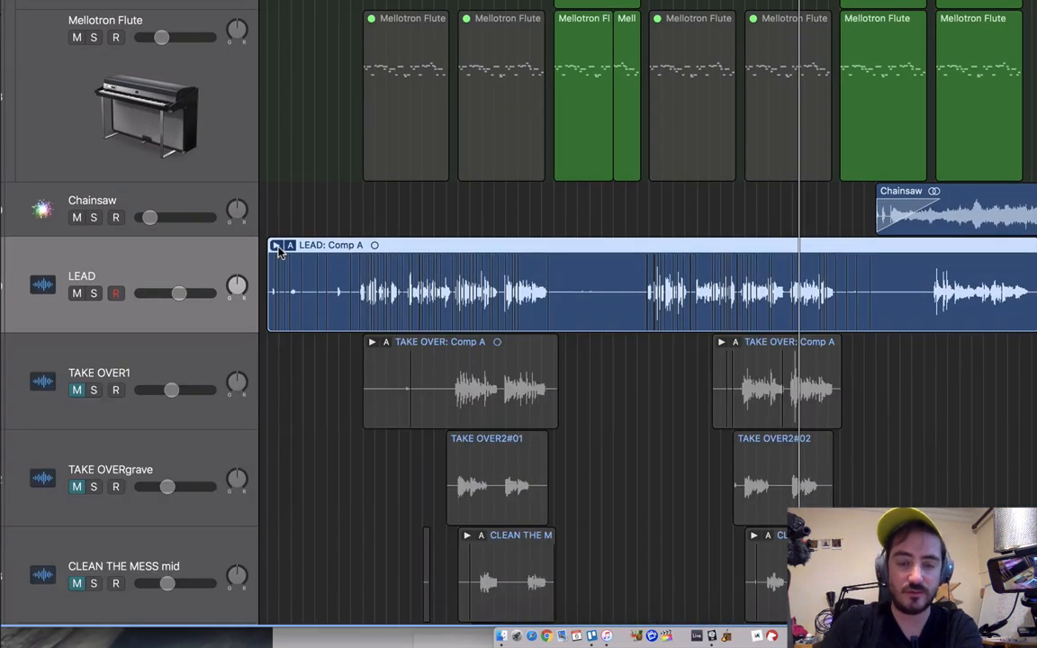
Step: Duplicate Comp A of the LEAD take folder as a second comp
{"action": "left_click", "coordinate": [290, 246]}
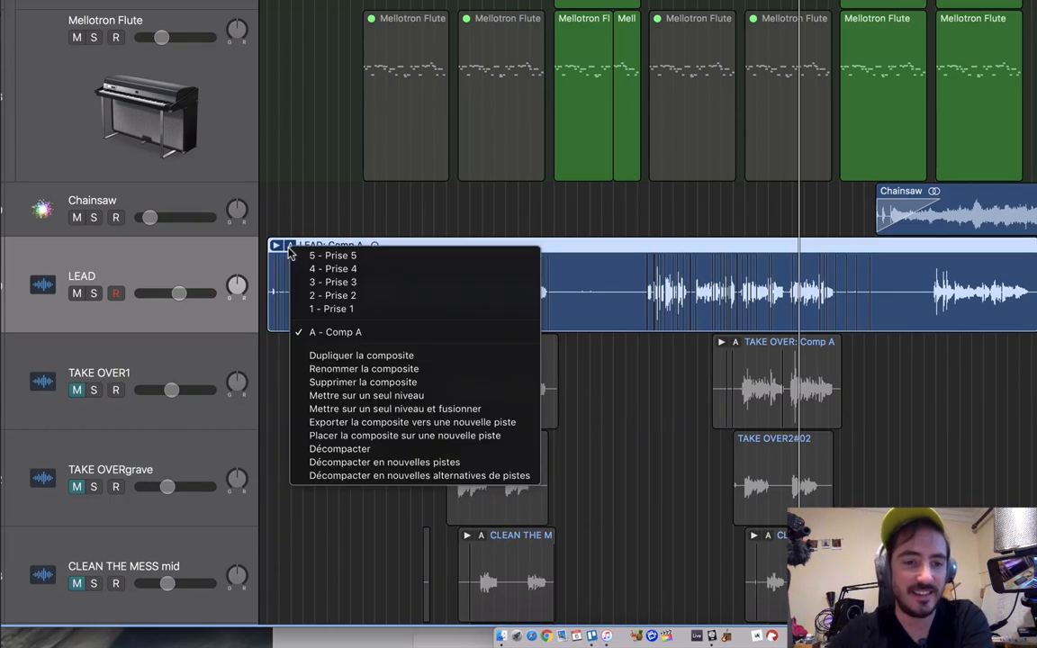
{"action": "left_click", "coordinate": [293, 217]}
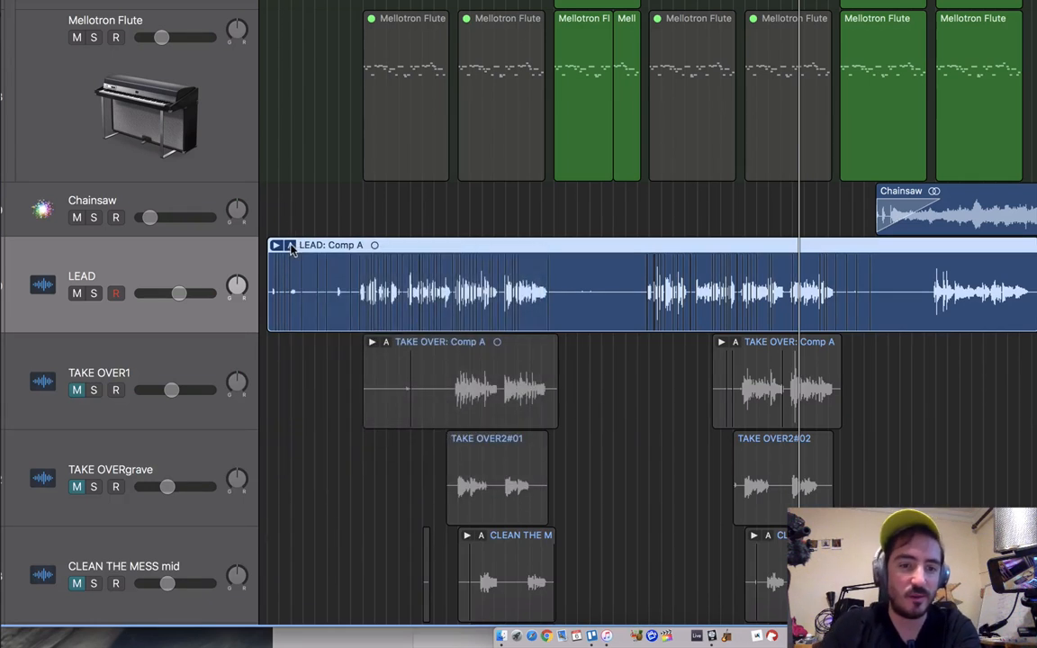
{"action": "left_click", "coordinate": [290, 247]}
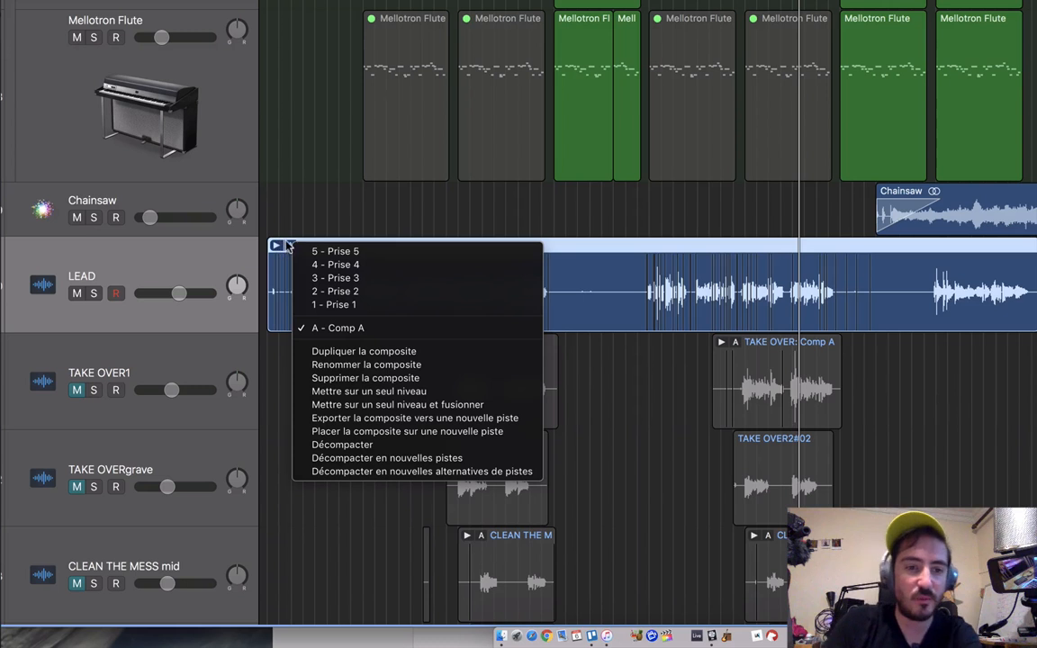
{"action": "left_click", "coordinate": [284, 233]}
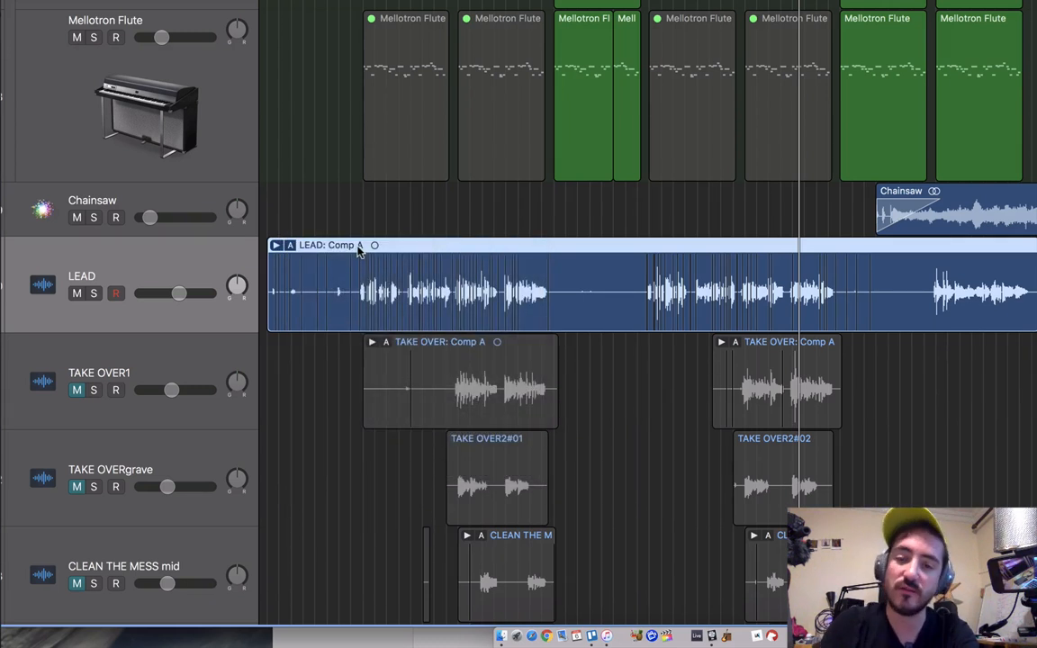
{"action": "left_click", "coordinate": [291, 246]}
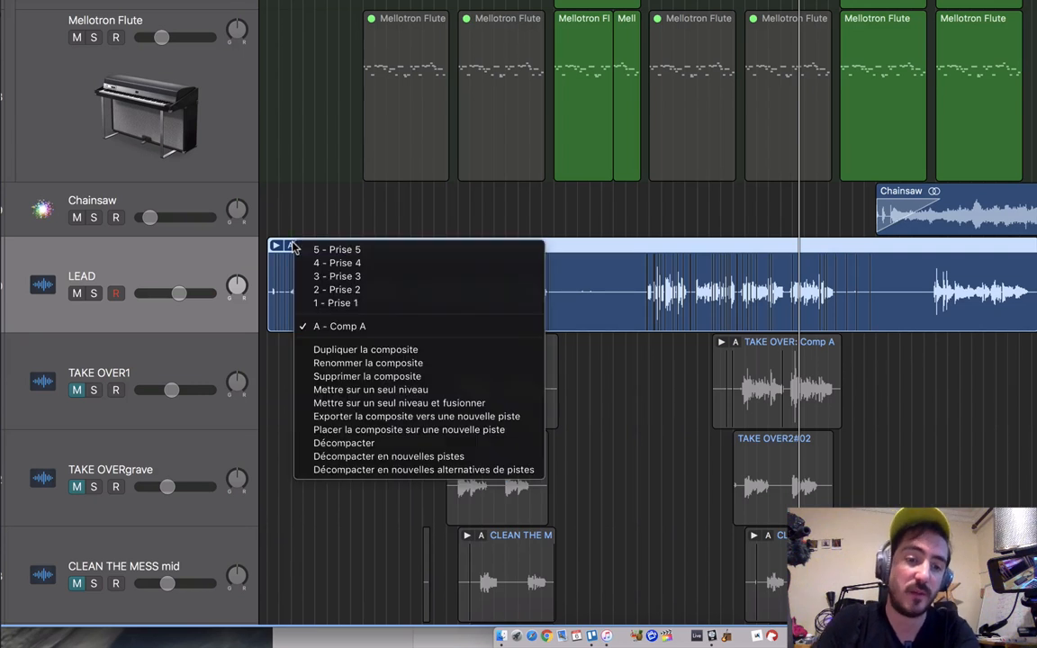
{"action": "left_click", "coordinate": [396, 349]}
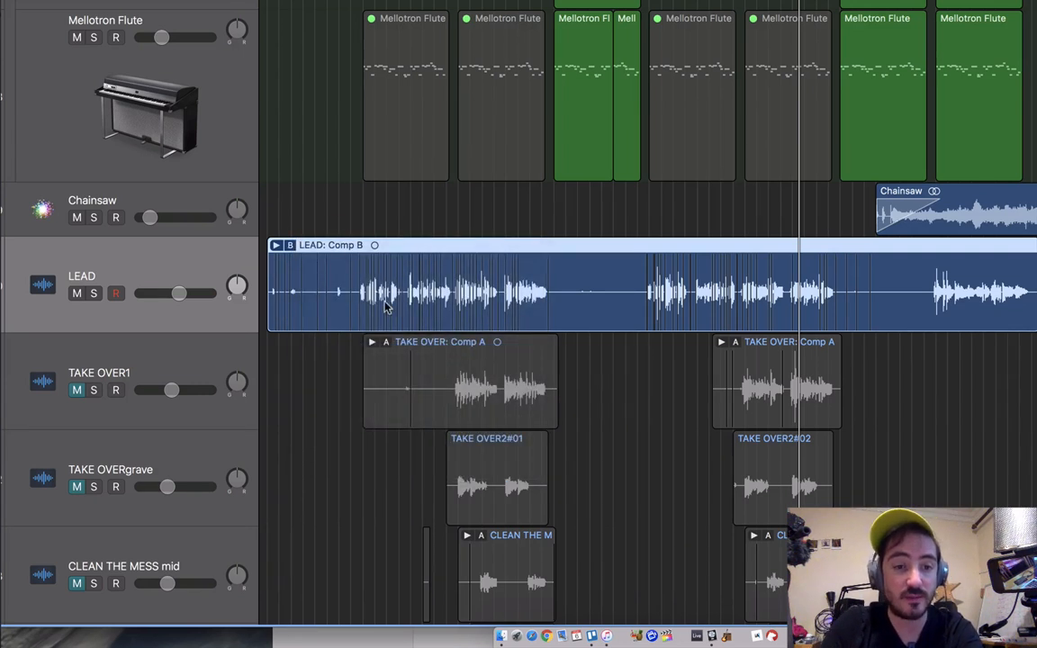
Step: Expand the LEAD take folder and select Prise 4 from about bar 10 to bar 24 in Comp B
{"action": "left_click", "coordinate": [276, 246]}
{"action": "left_click_drag", "start_coordinate": [543, 476], "coordinate": [379, 477]}
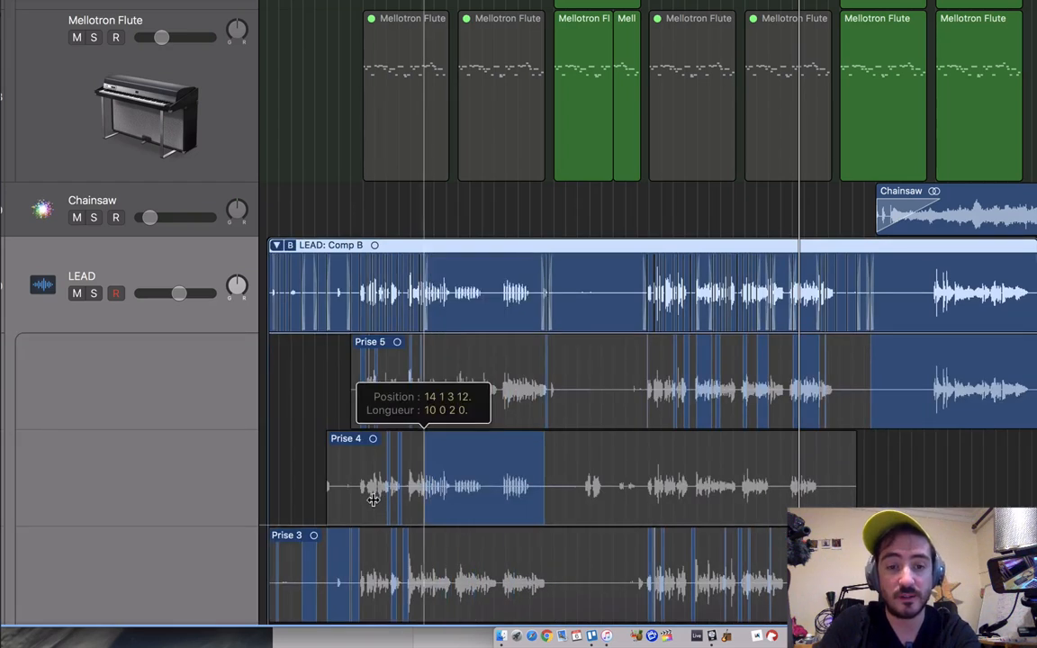
Step: Switch the LEAD folder between Comp A and Comp B to compare them, ending on Comp A
{"action": "left_click", "coordinate": [289, 245]}
{"action": "left_click", "coordinate": [324, 330]}
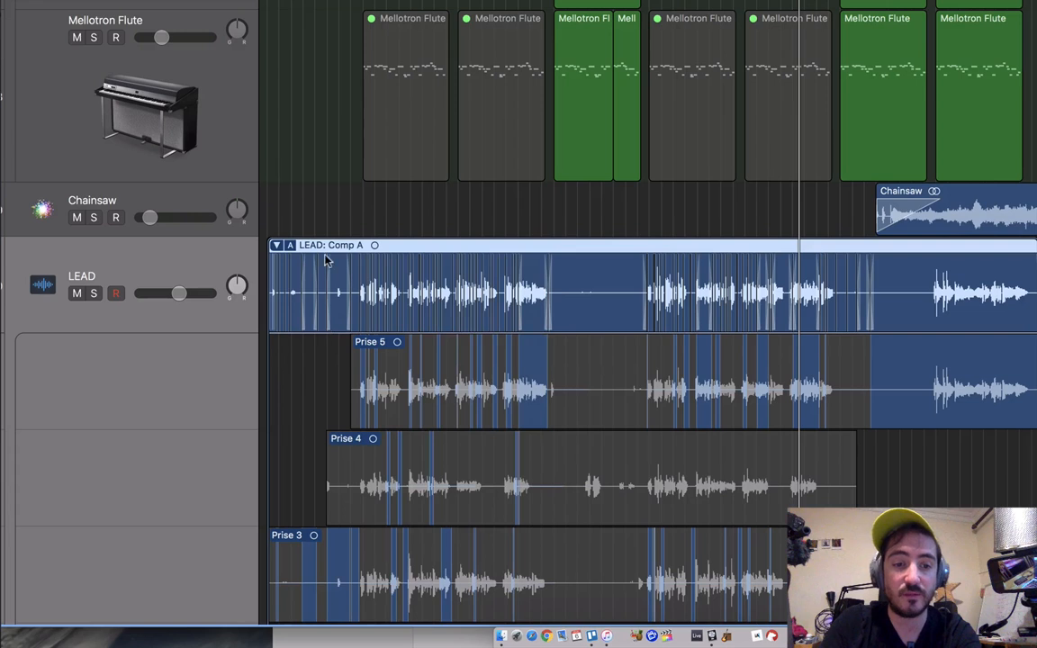
{"action": "left_click", "coordinate": [290, 246]}
{"action": "left_click", "coordinate": [331, 341]}
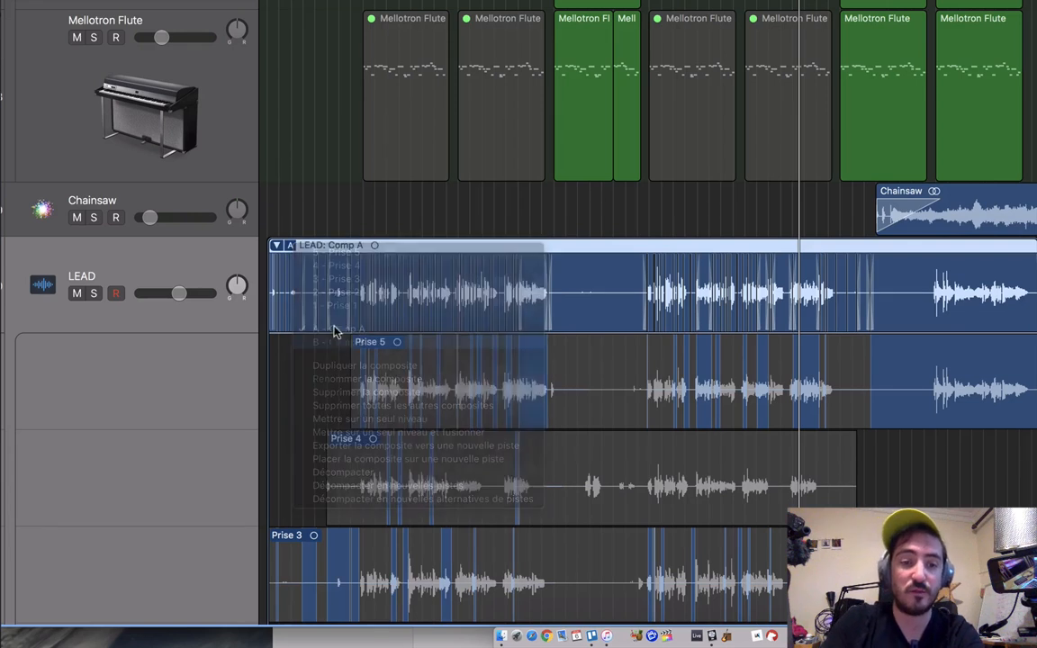
{"action": "scroll", "coordinate": [465, 286], "scroll_direction": "down", "scroll_amount": 2}
{"action": "scroll", "coordinate": [465, 286], "scroll_direction": "down", "scroll_amount": 3}
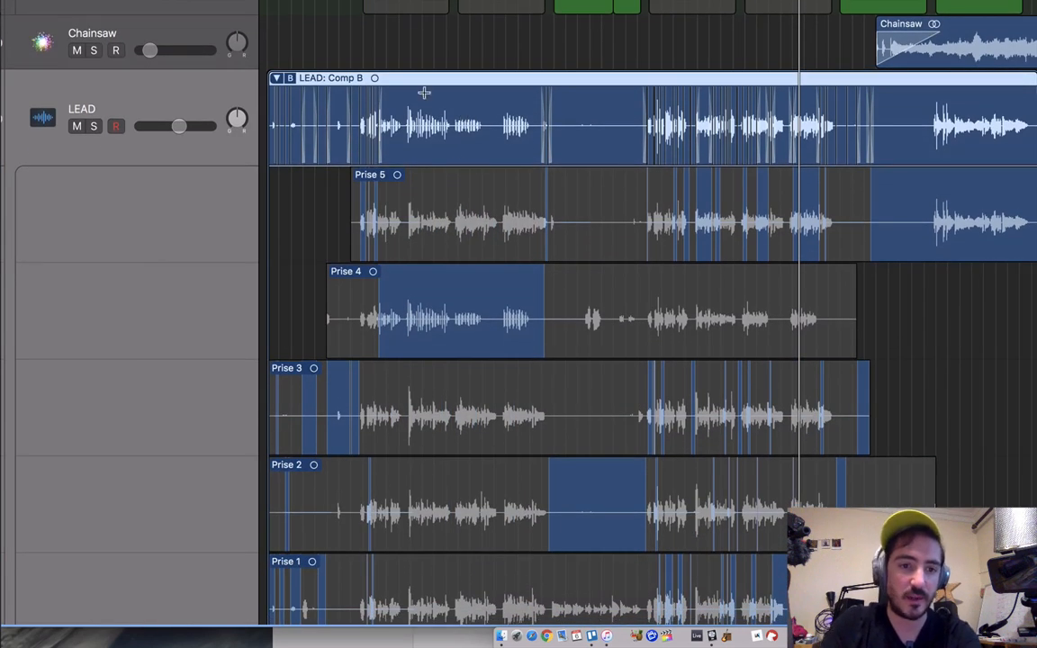
{"action": "left_click", "coordinate": [286, 76]}
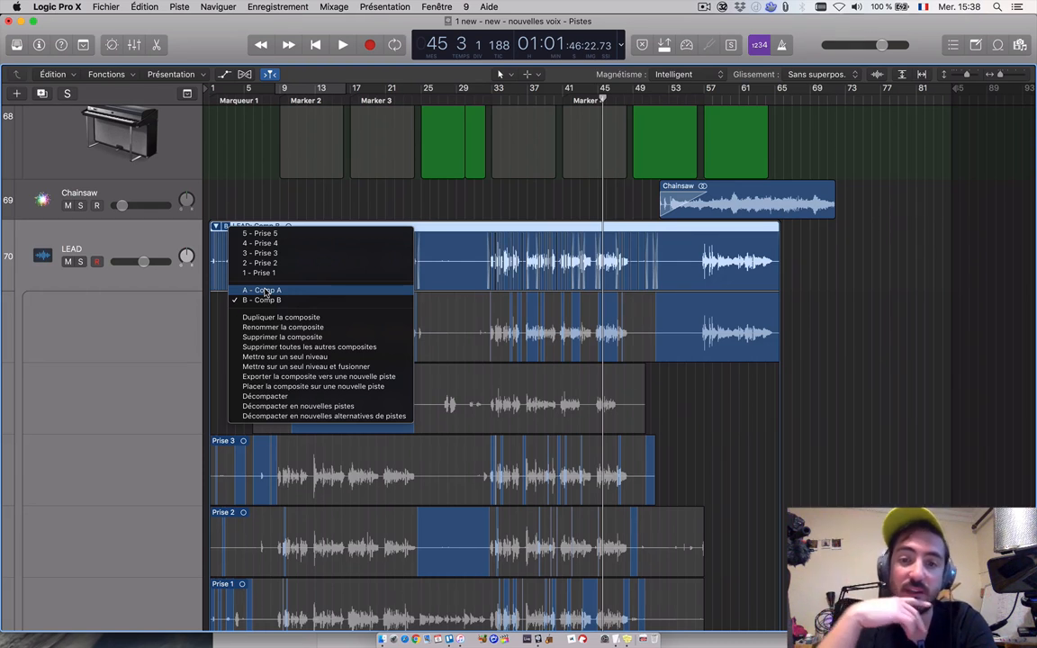
{"action": "left_click", "coordinate": [266, 291]}
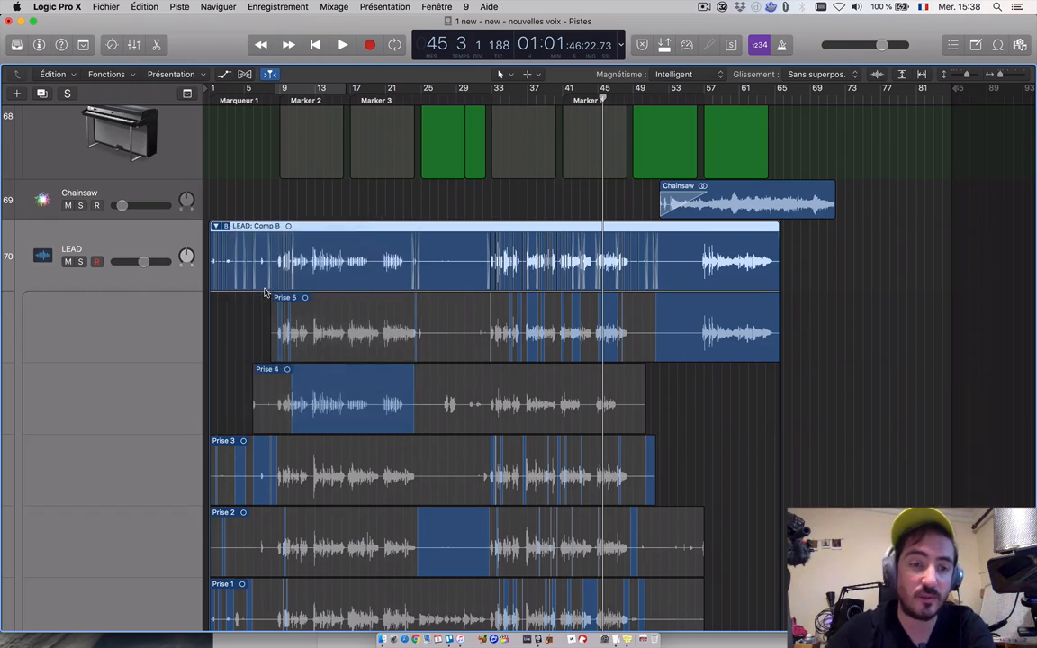
Step: Switch the LEAD folder to Comp B and delete that comp
{"action": "left_click", "coordinate": [228, 226]}
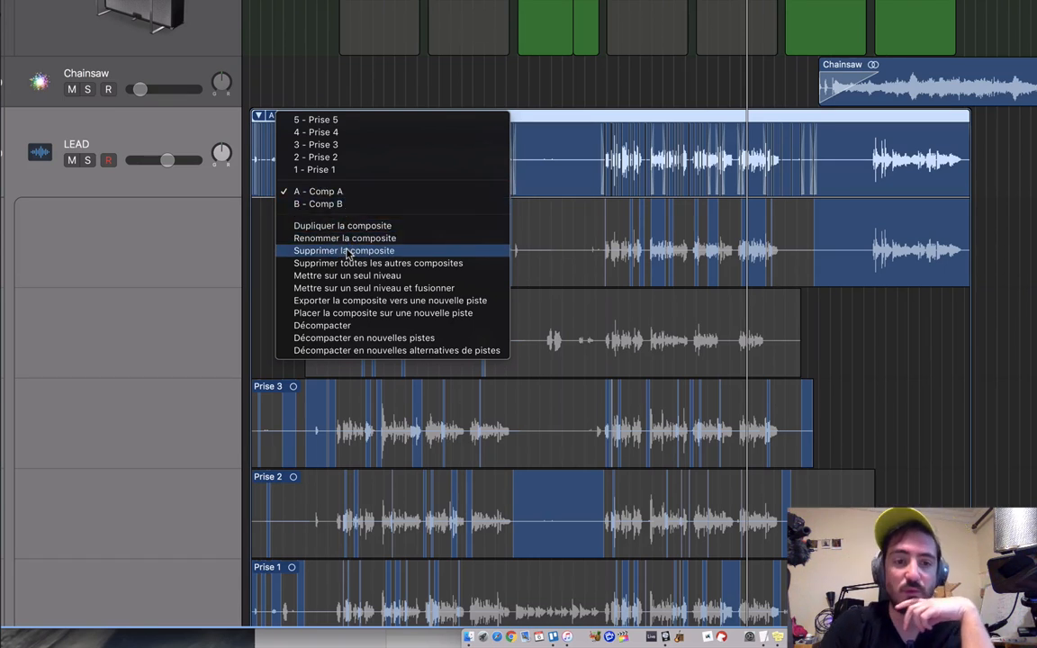
{"action": "left_click", "coordinate": [333, 203]}
{"action": "left_click", "coordinate": [273, 117]}
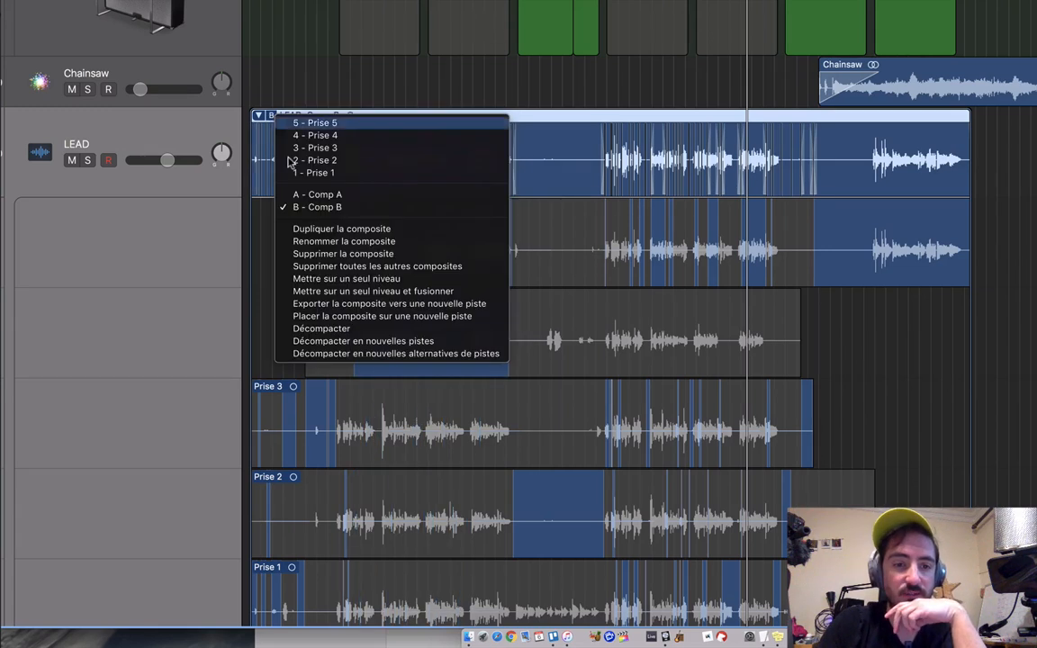
{"action": "left_click", "coordinate": [327, 255]}
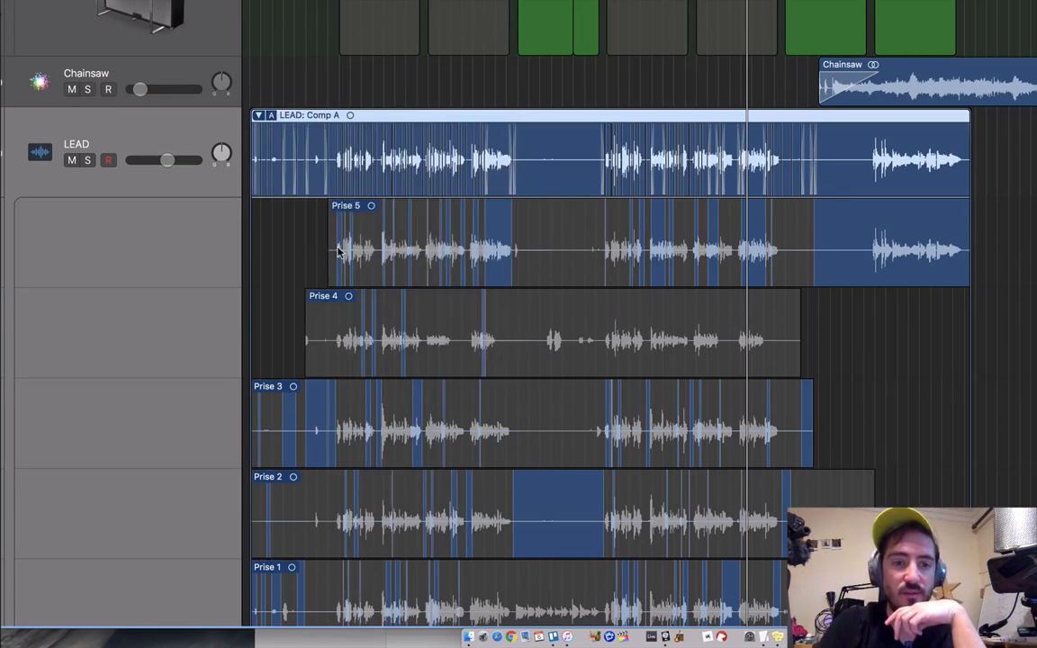
Step: Unpack the LEAD take folder with the Décompacter option, review the separated takes, and undo the unpacking
{"action": "left_click", "coordinate": [273, 118]}
{"action": "left_click", "coordinate": [272, 119]}
{"action": "left_click", "coordinate": [273, 119]}
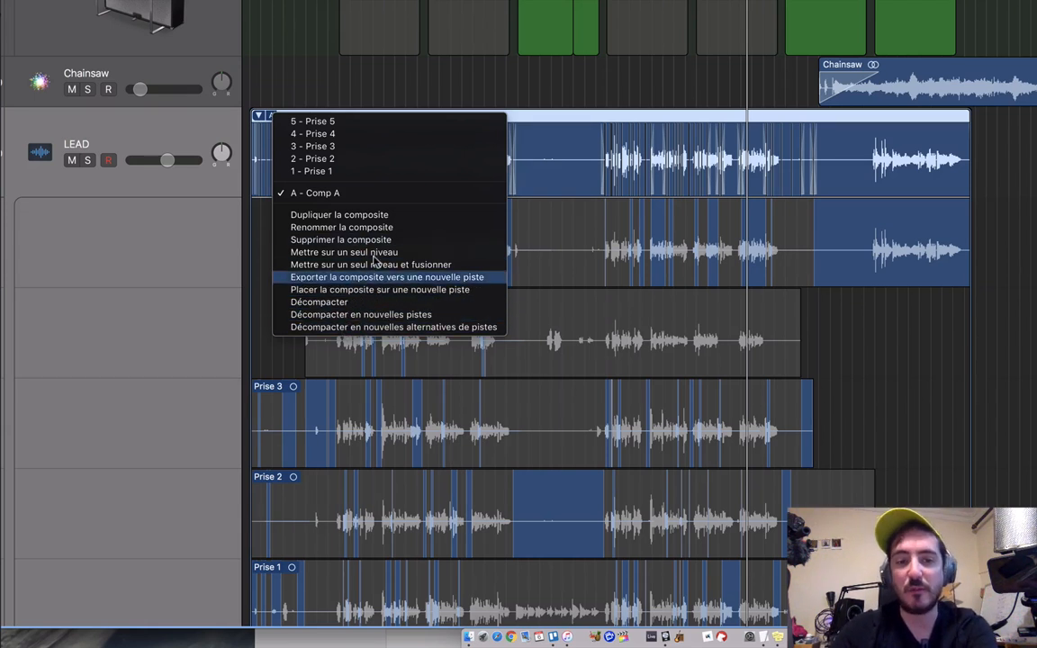
{"action": "left_click", "coordinate": [270, 117]}
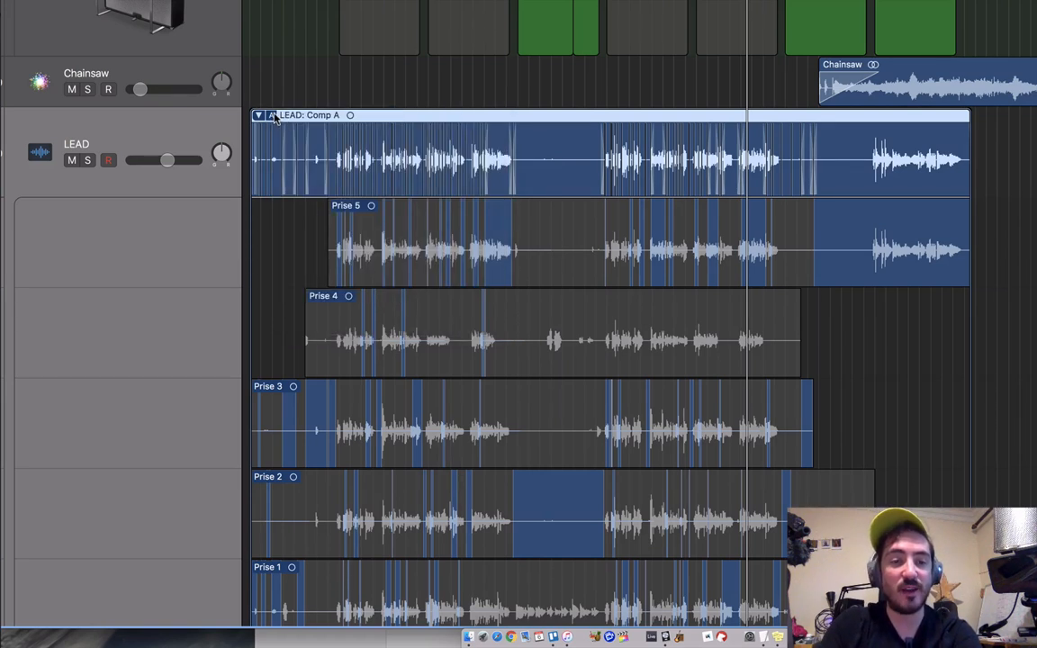
{"action": "left_click", "coordinate": [273, 116]}
{"action": "left_click", "coordinate": [342, 302]}
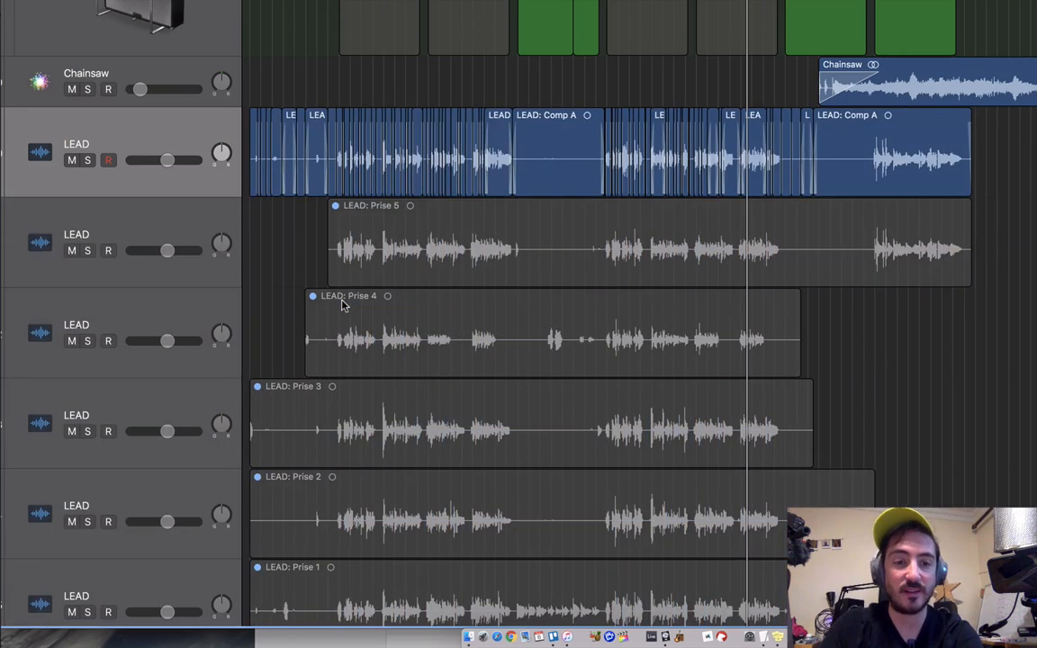
{"action": "scroll", "coordinate": [502, 212], "scroll_direction": "down", "scroll_amount": 4}
{"action": "scroll", "coordinate": [289, 151], "scroll_direction": "up", "scroll_amount": 4}
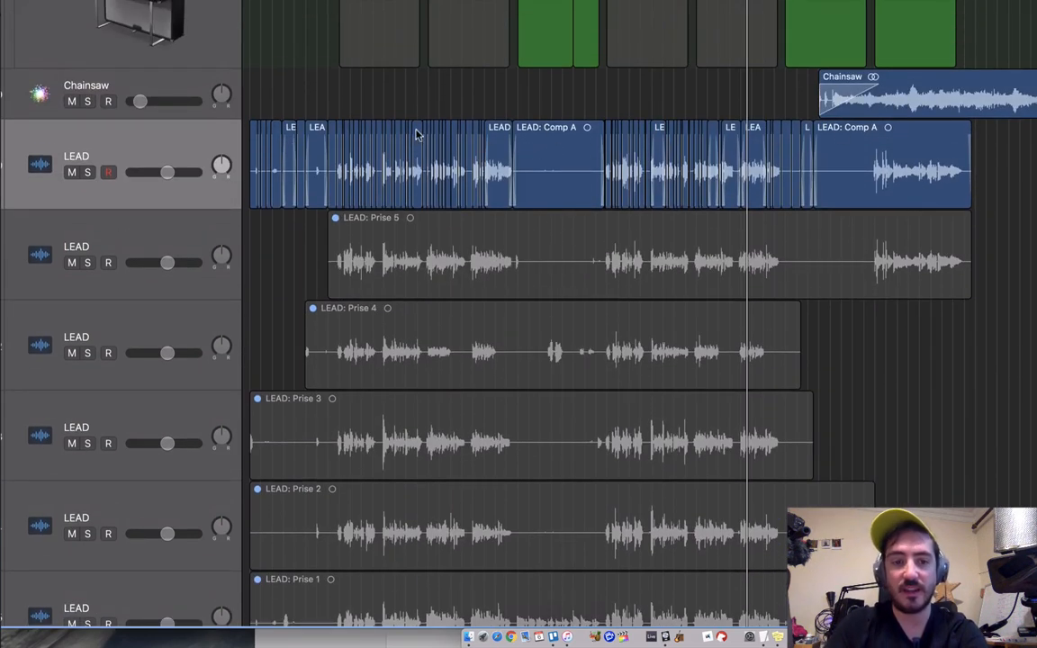
{"action": "scroll", "coordinate": [360, 117], "scroll_direction": "down", "scroll_amount": 5}
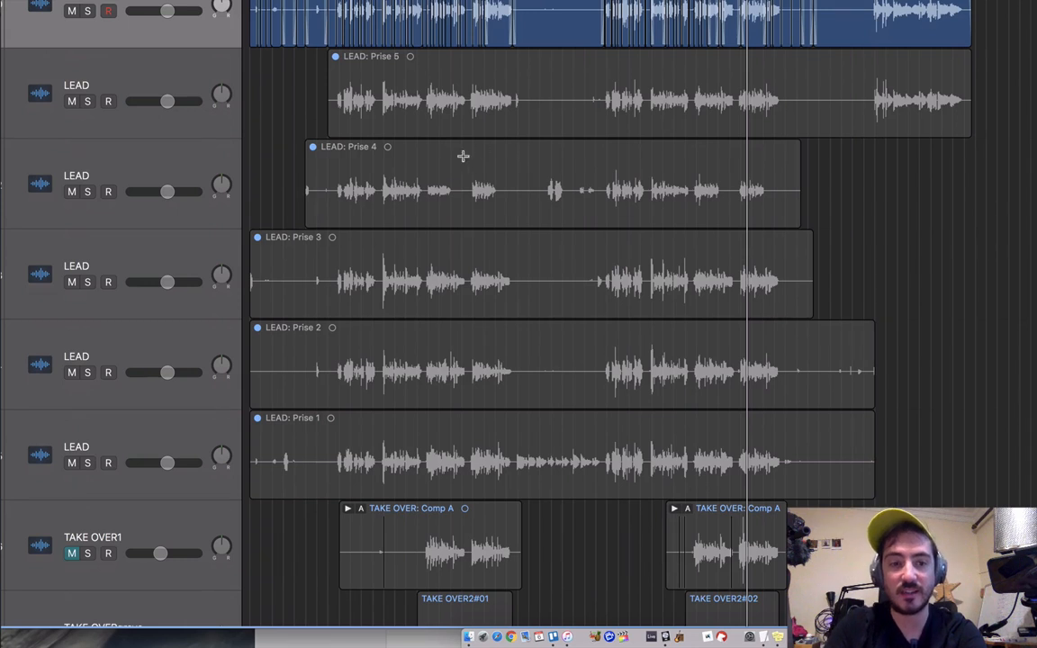
{"action": "key", "text": "super+z"}
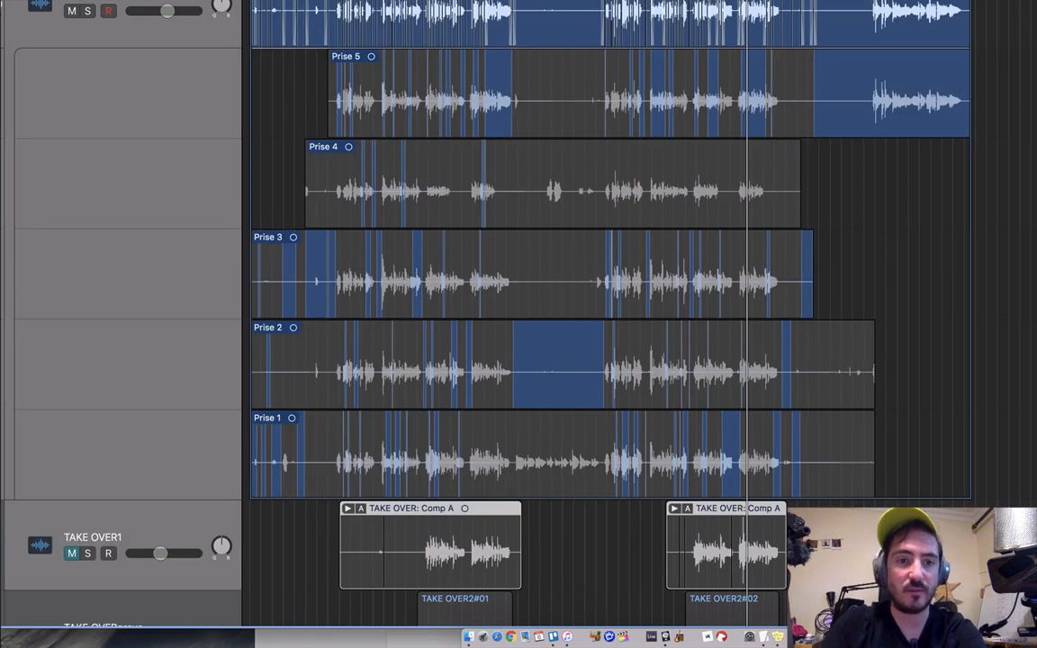
Step: Unpack the LEAD take folder to new tracks with Décompacter en nouvelles pistes, and undo it
{"action": "left_click", "coordinate": [271, 0]}
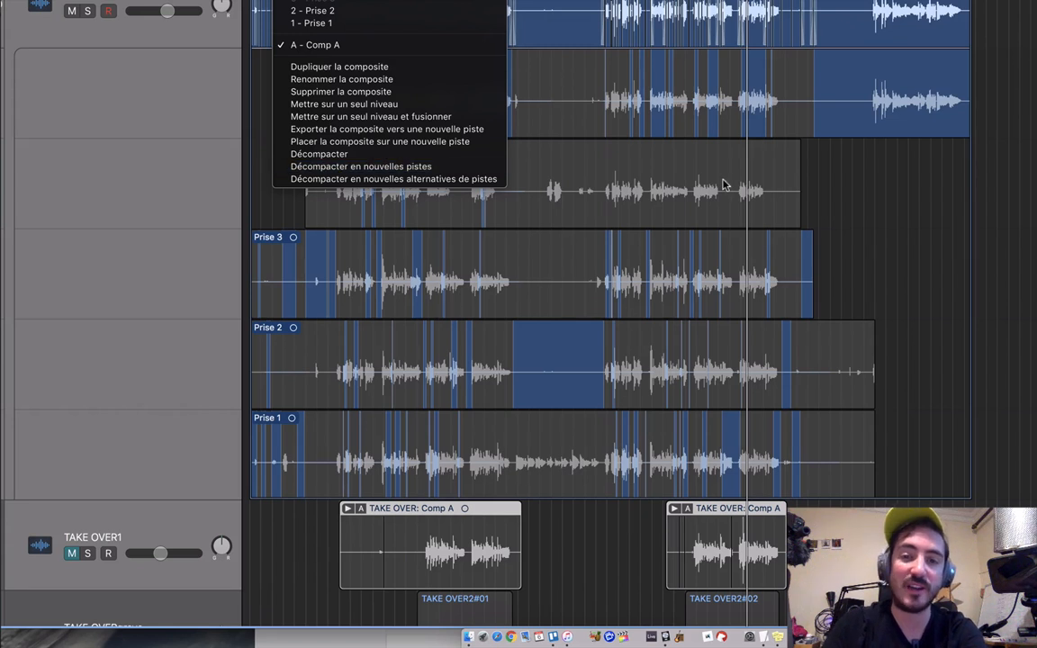
{"action": "left_click", "coordinate": [153, 111]}
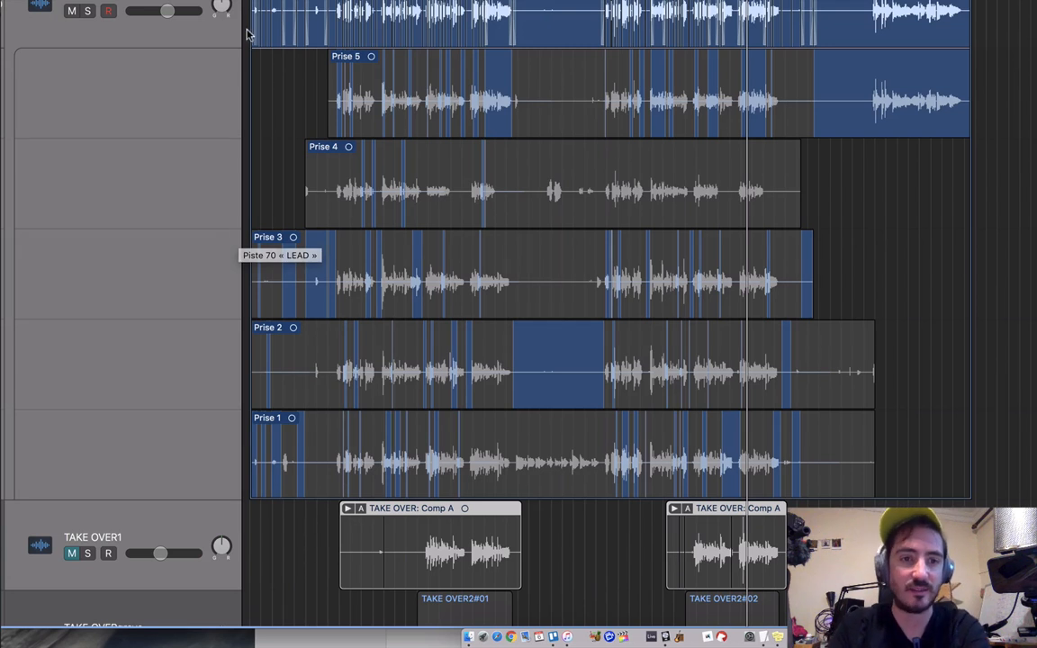
{"action": "left_click", "coordinate": [272, 1]}
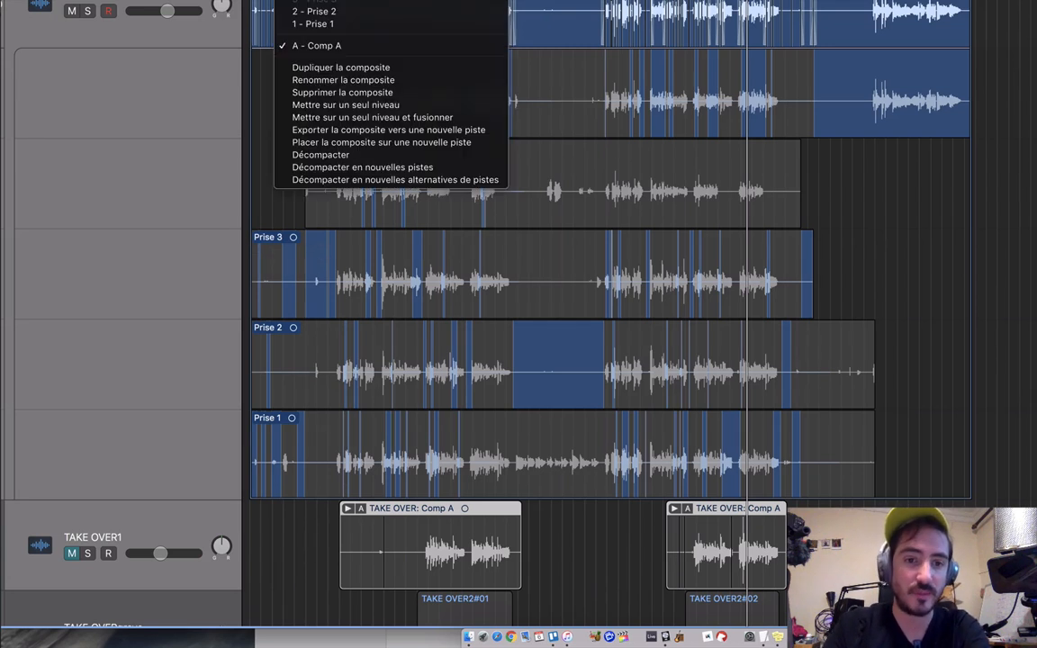
{"action": "left_click", "coordinate": [366, 169]}
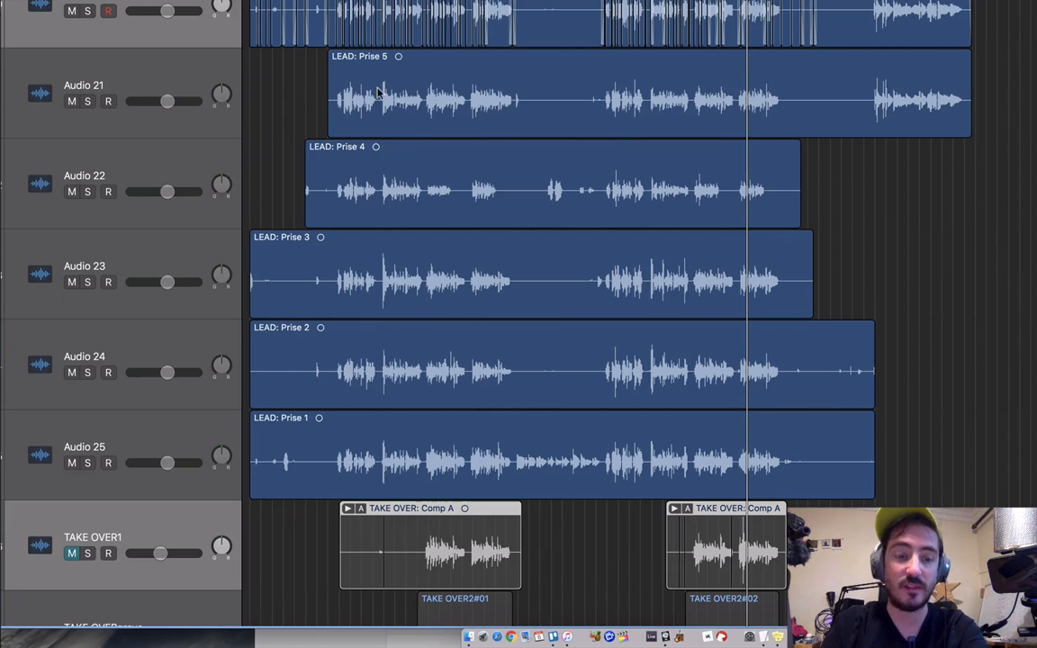
{"action": "key", "text": "super+z"}
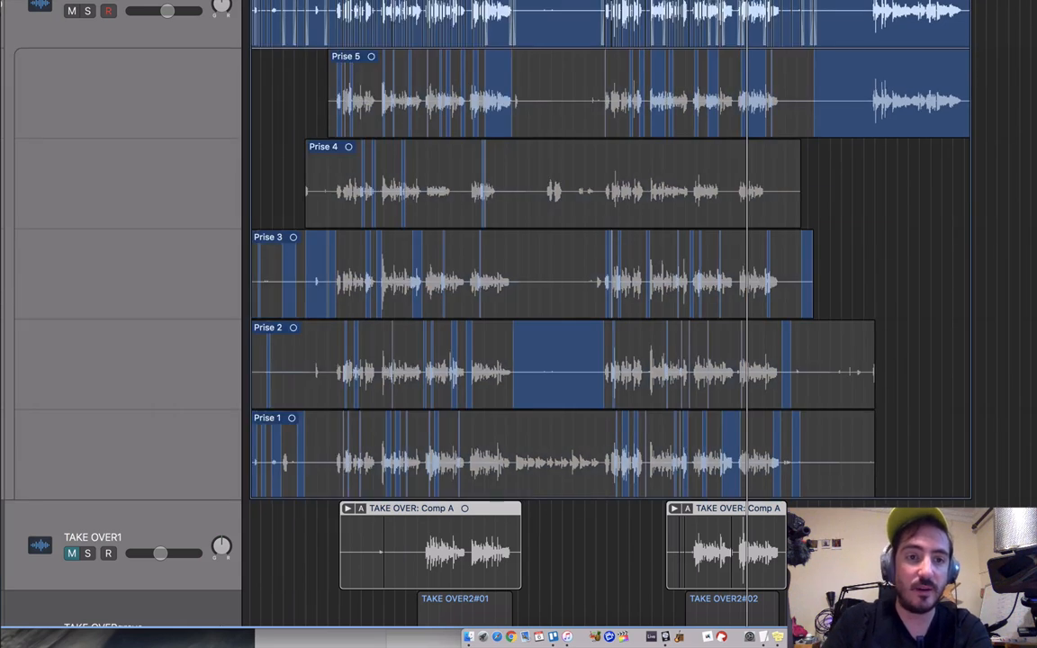
Step: Flatten the LEAD take folder's Comp A with Mettre sur un seul niveau, and undo the flattening
{"action": "left_click", "coordinate": [272, 1]}
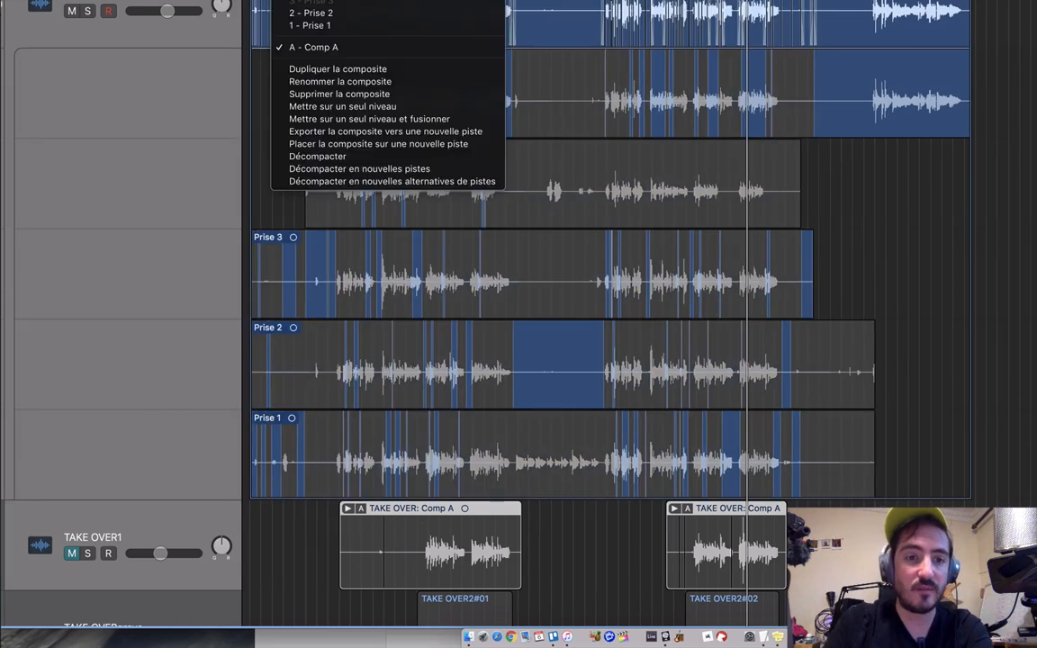
{"action": "left_click", "coordinate": [376, 109]}
{"action": "scroll", "coordinate": [376, 109], "scroll_direction": "up", "scroll_amount": 5}
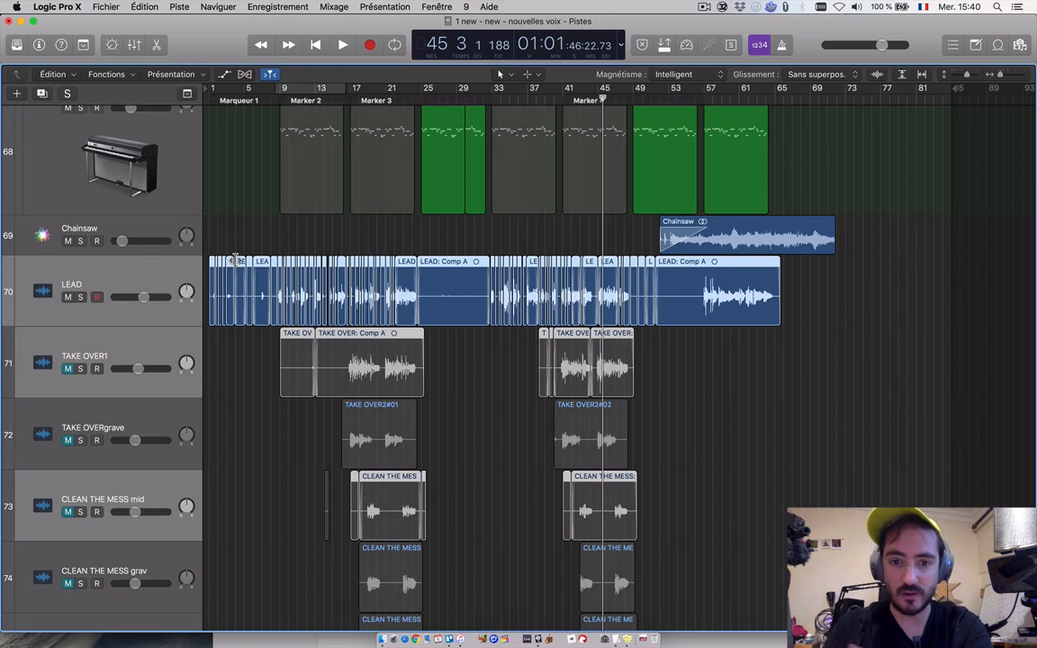
{"action": "key", "text": "super+z"}
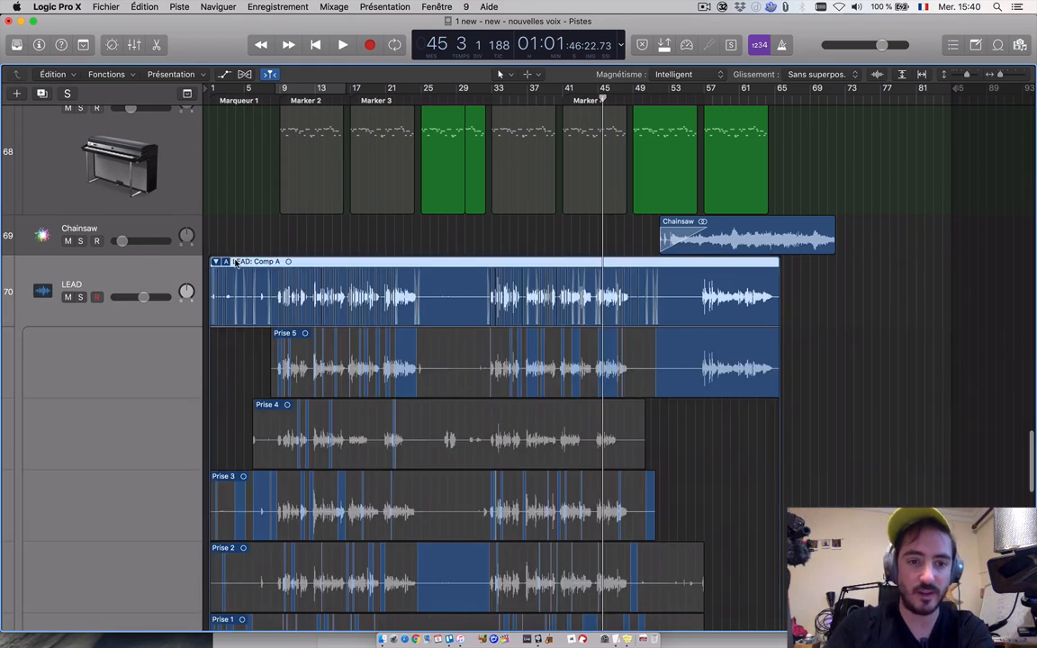
Step: Examine the LEAD folder's comp options and the selected sections of its five takes, from about bar 40 back to bar 1
{"action": "left_click", "coordinate": [226, 261]}
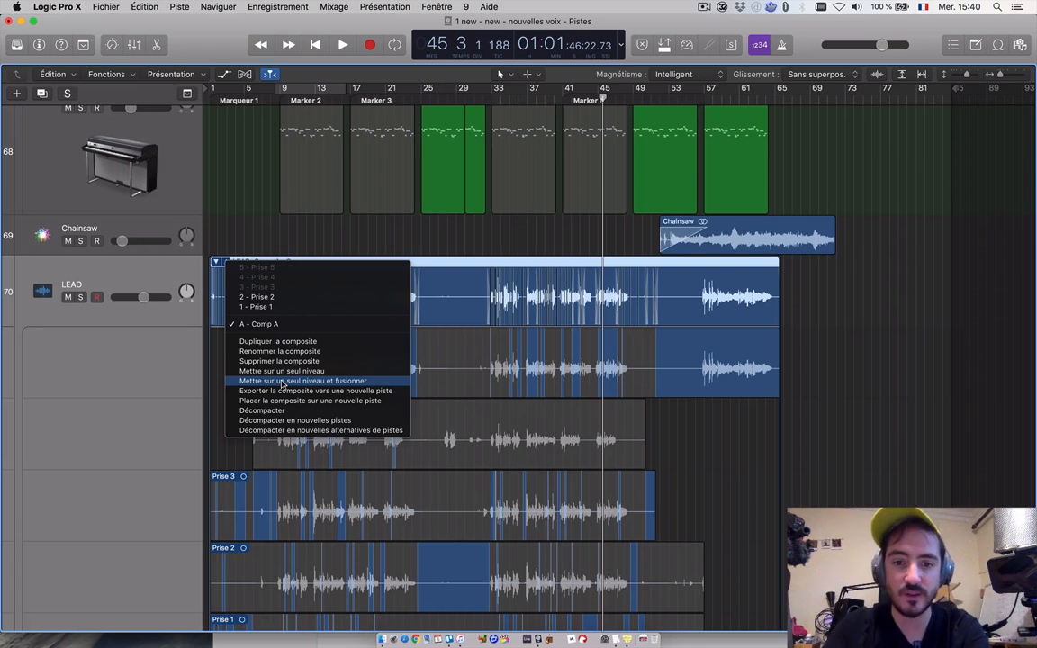
{"action": "left_click", "coordinate": [852, 385]}
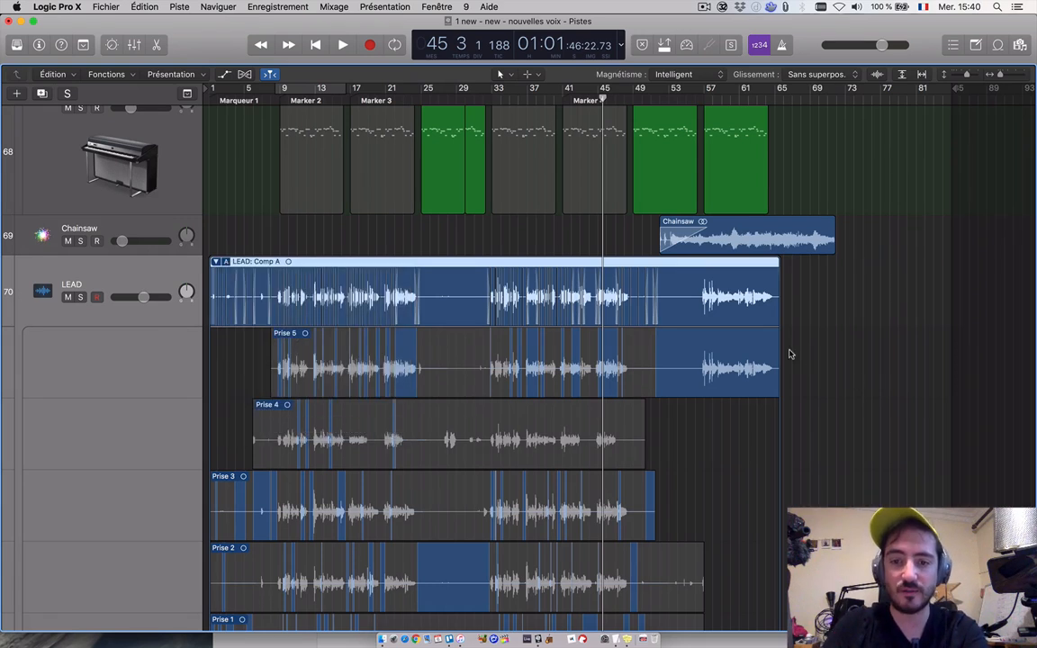
{"action": "scroll", "coordinate": [786, 352], "scroll_direction": "up", "scroll_amount": 5}
{"action": "scroll", "coordinate": [503, 334], "scroll_direction": "up", "scroll_amount": 5}
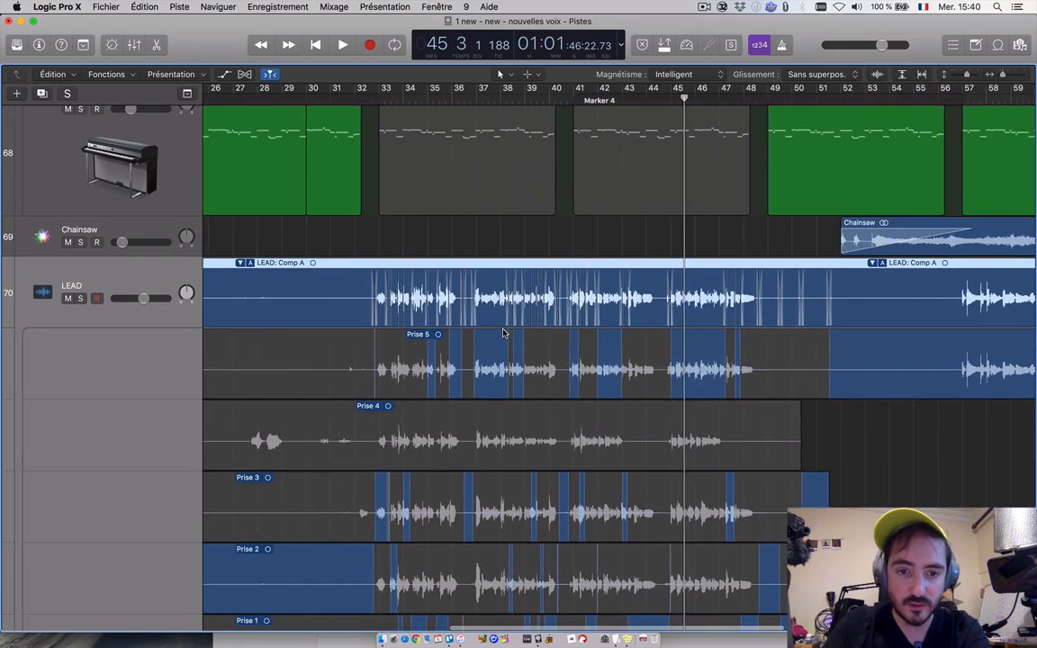
{"action": "scroll", "coordinate": [572, 352], "scroll_direction": "left", "scroll_amount": 10}
{"action": "scroll", "coordinate": [570, 351], "scroll_direction": "down", "scroll_amount": 5}
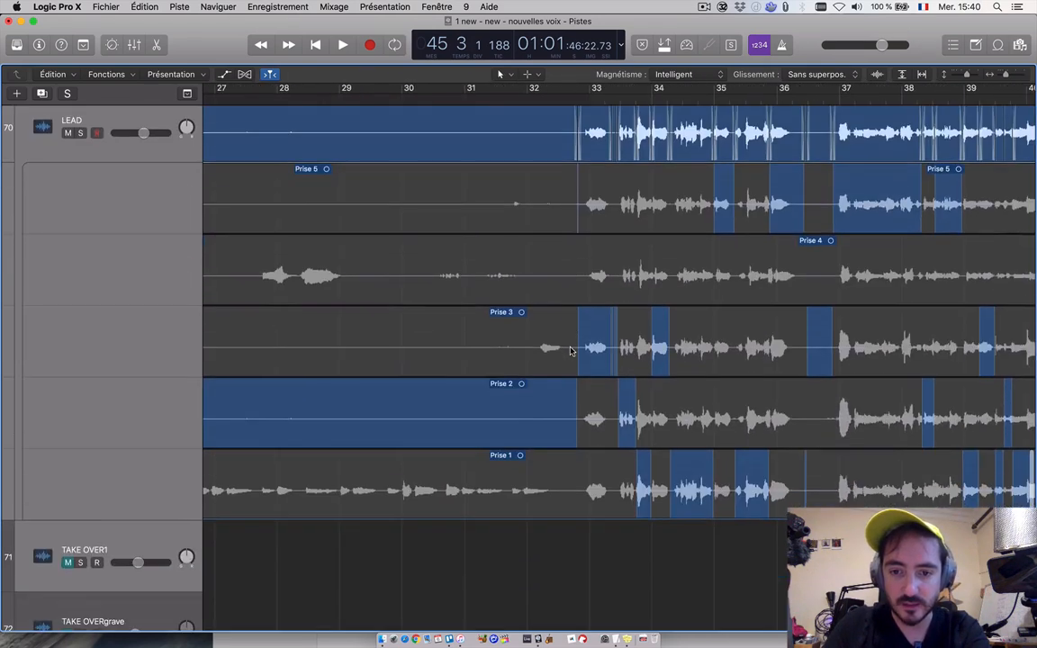
{"action": "scroll", "coordinate": [570, 351], "scroll_direction": "left", "scroll_amount": 15}
{"action": "scroll", "coordinate": [570, 350], "scroll_direction": "left", "scroll_amount": 5}
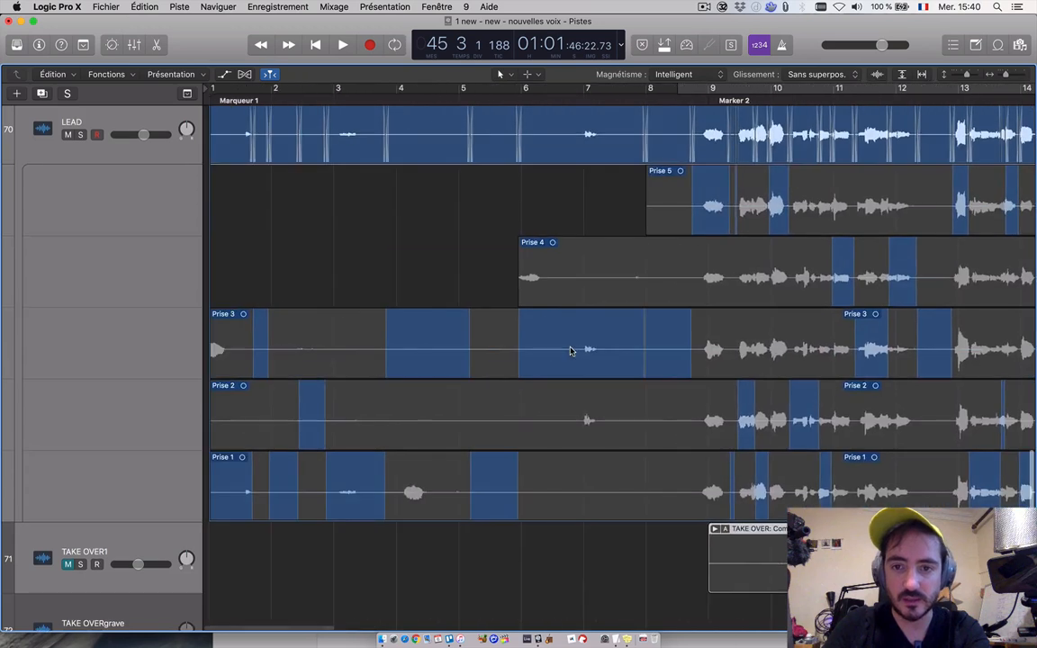
{"action": "scroll", "coordinate": [572, 350], "scroll_direction": "up", "scroll_amount": 5}
{"action": "scroll", "coordinate": [403, 354], "scroll_direction": "down", "scroll_amount": 8}
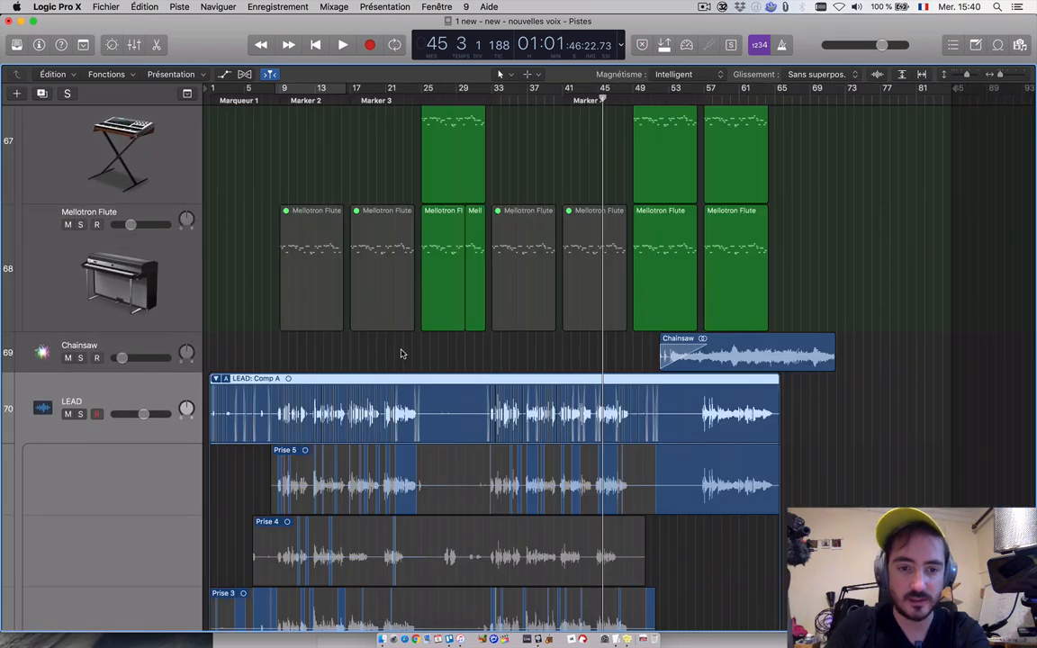
Step: Flatten and merge Comp A of the selected take folders, including LEAD, and start playback from just before bar 9
{"action": "left_click", "coordinate": [226, 379]}
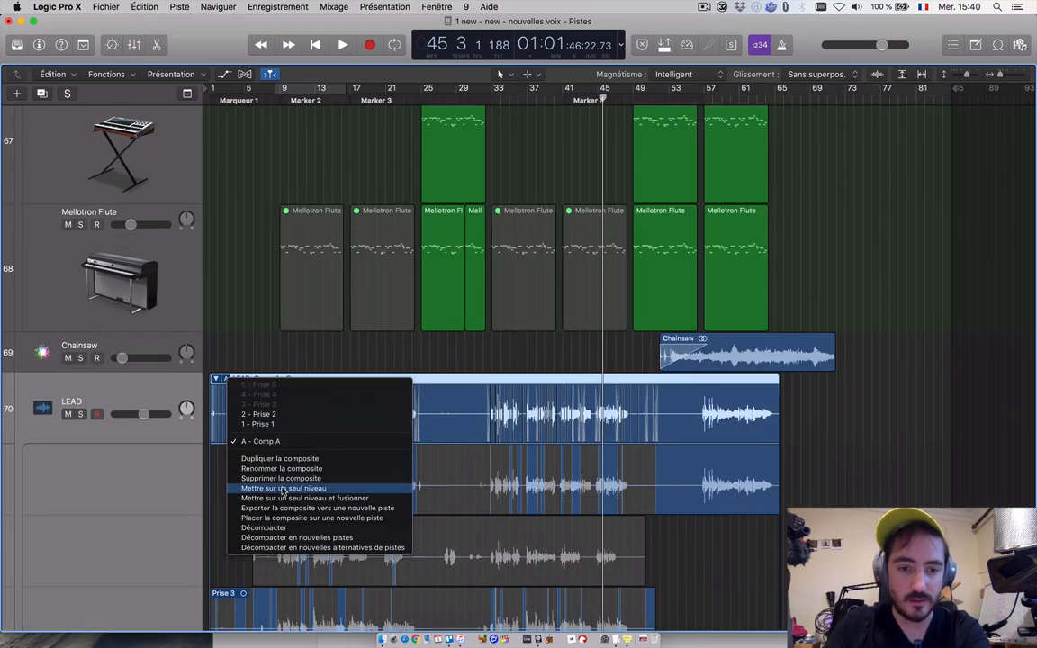
{"action": "left_click", "coordinate": [279, 497]}
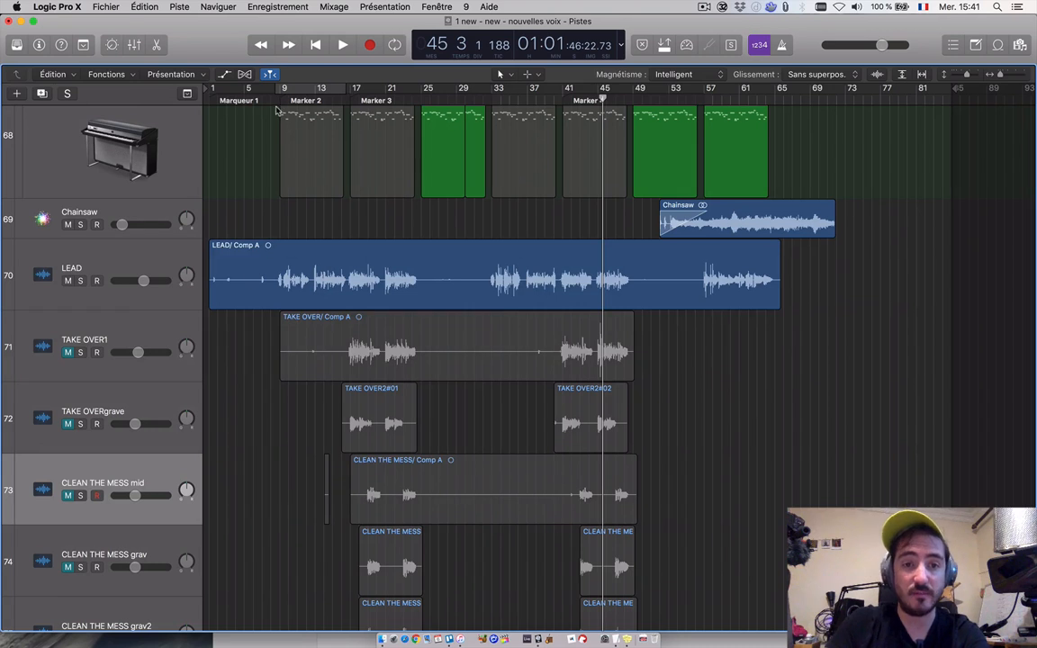
{"action": "left_click", "coordinate": [272, 90]}
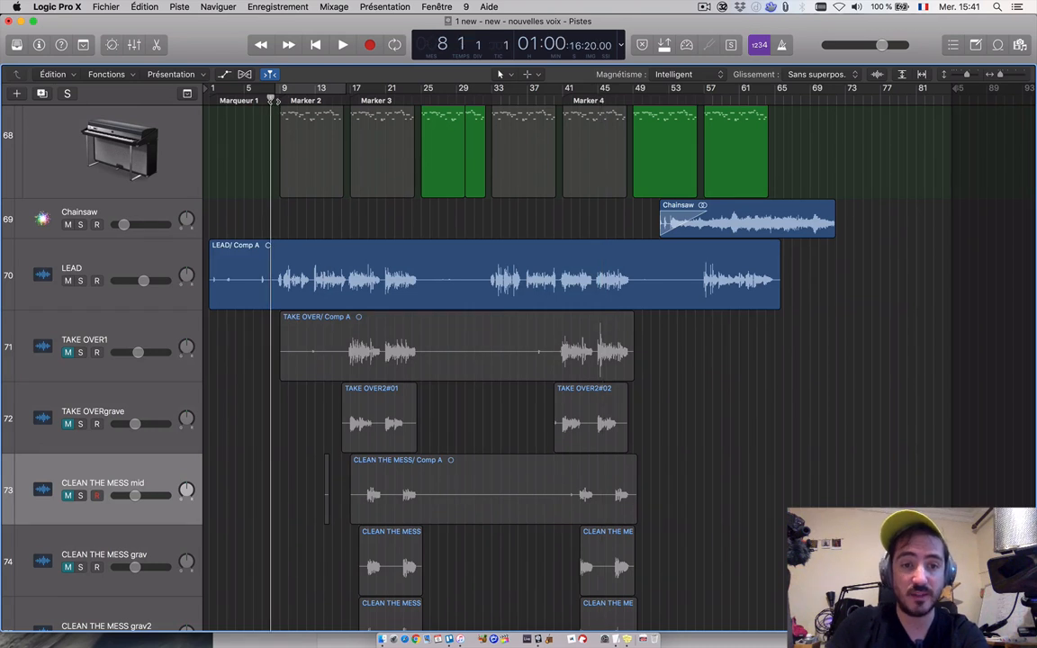
{"action": "left_click_drag", "start_coordinate": [271, 99], "coordinate": [278, 98]}
{"action": "key", "text": "space"}
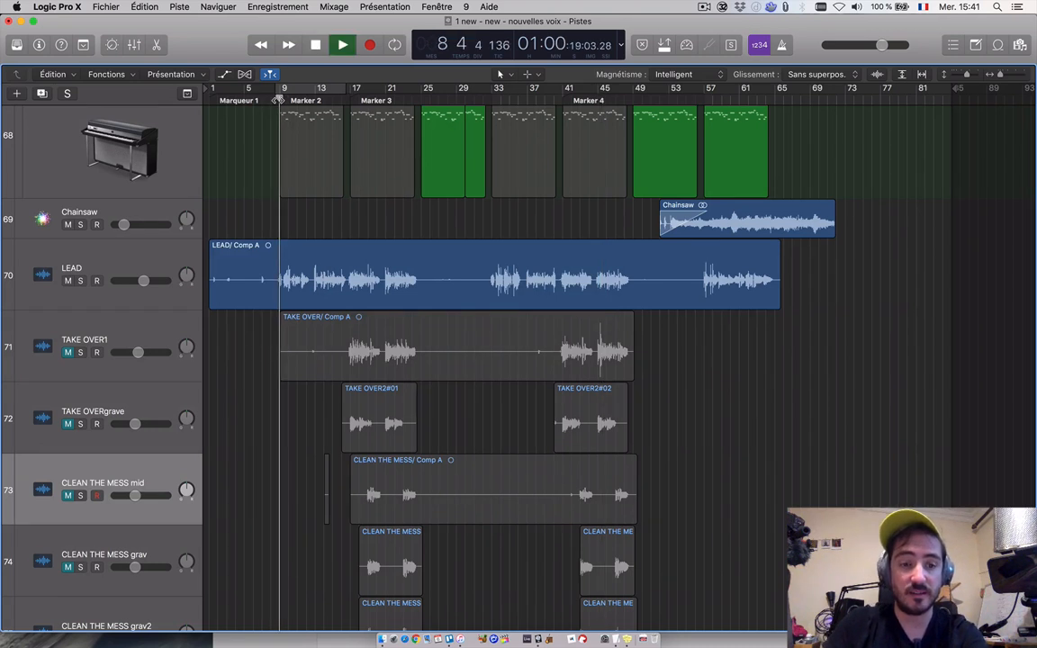
Step: Trim the start of the merged LEAD region to about bar 8.5 and select its silent section from bar 25 to bar 33
{"action": "left_click_drag", "start_coordinate": [210, 301], "coordinate": [276, 300]}
{"action": "left_click_drag", "start_coordinate": [421, 297], "coordinate": [484, 297]}
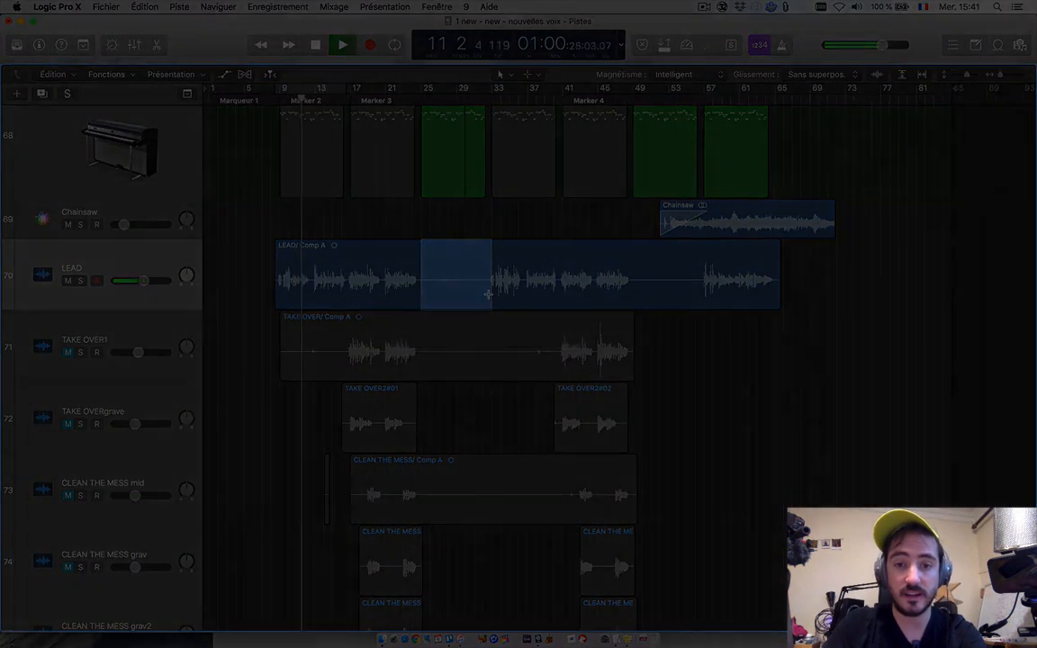